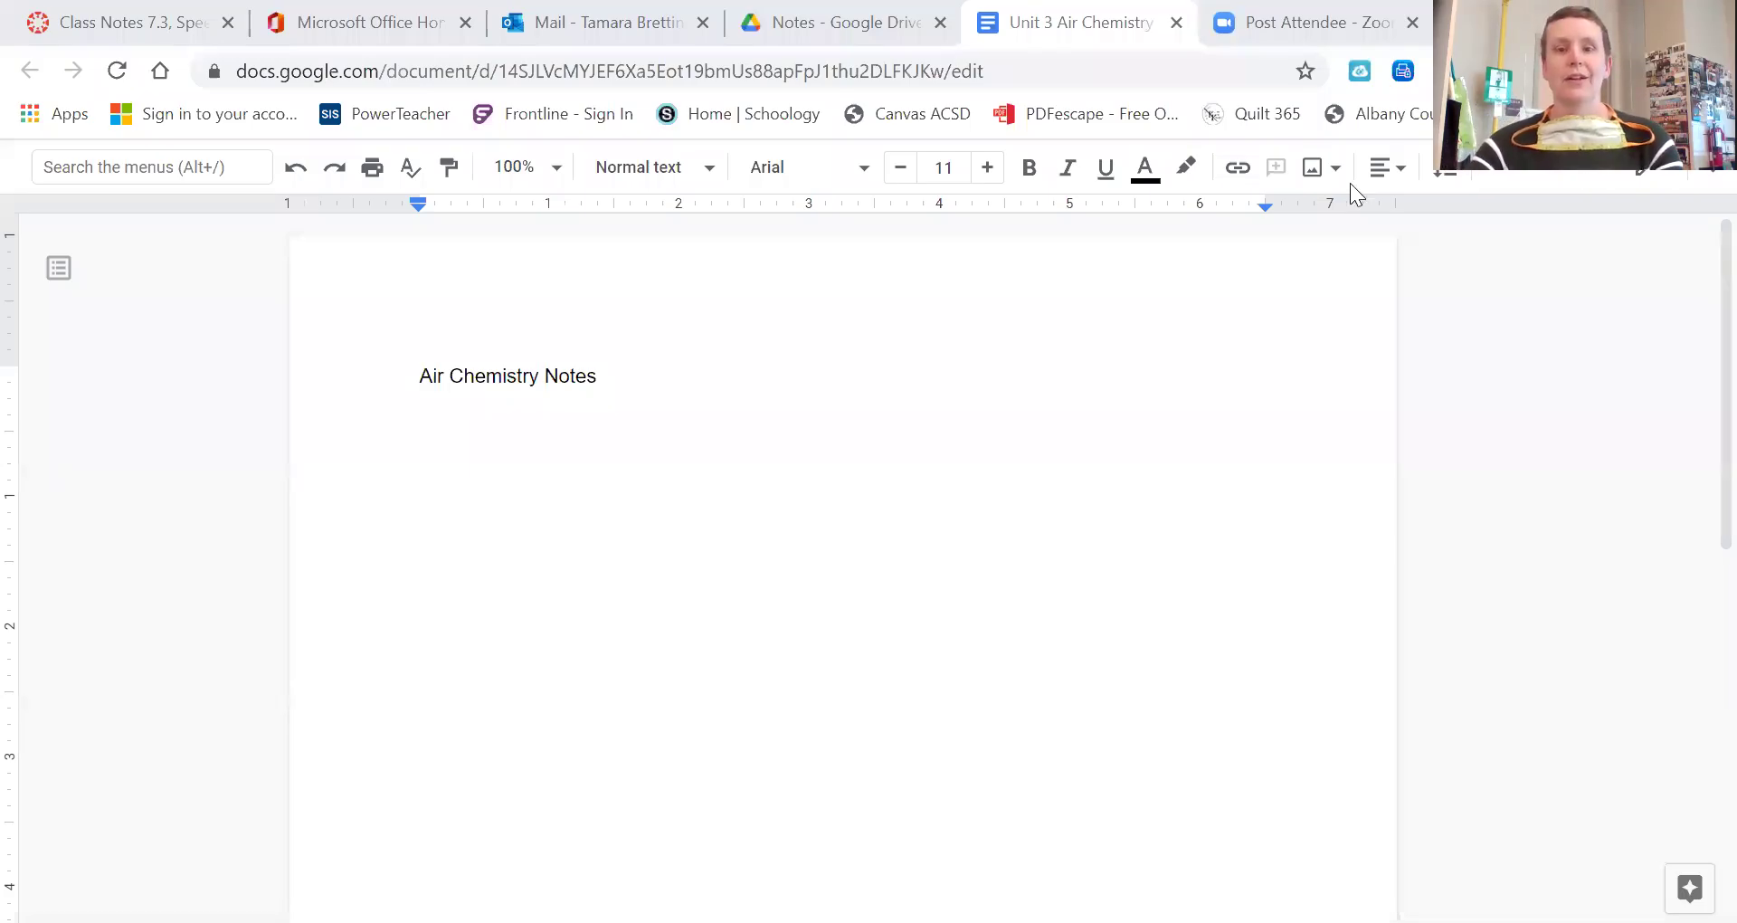
Step: Add the label "Air Chemistry description:" on the line below the "Air Chemistry Notes" title
{"action": "left_click", "coordinate": [587, 512]}
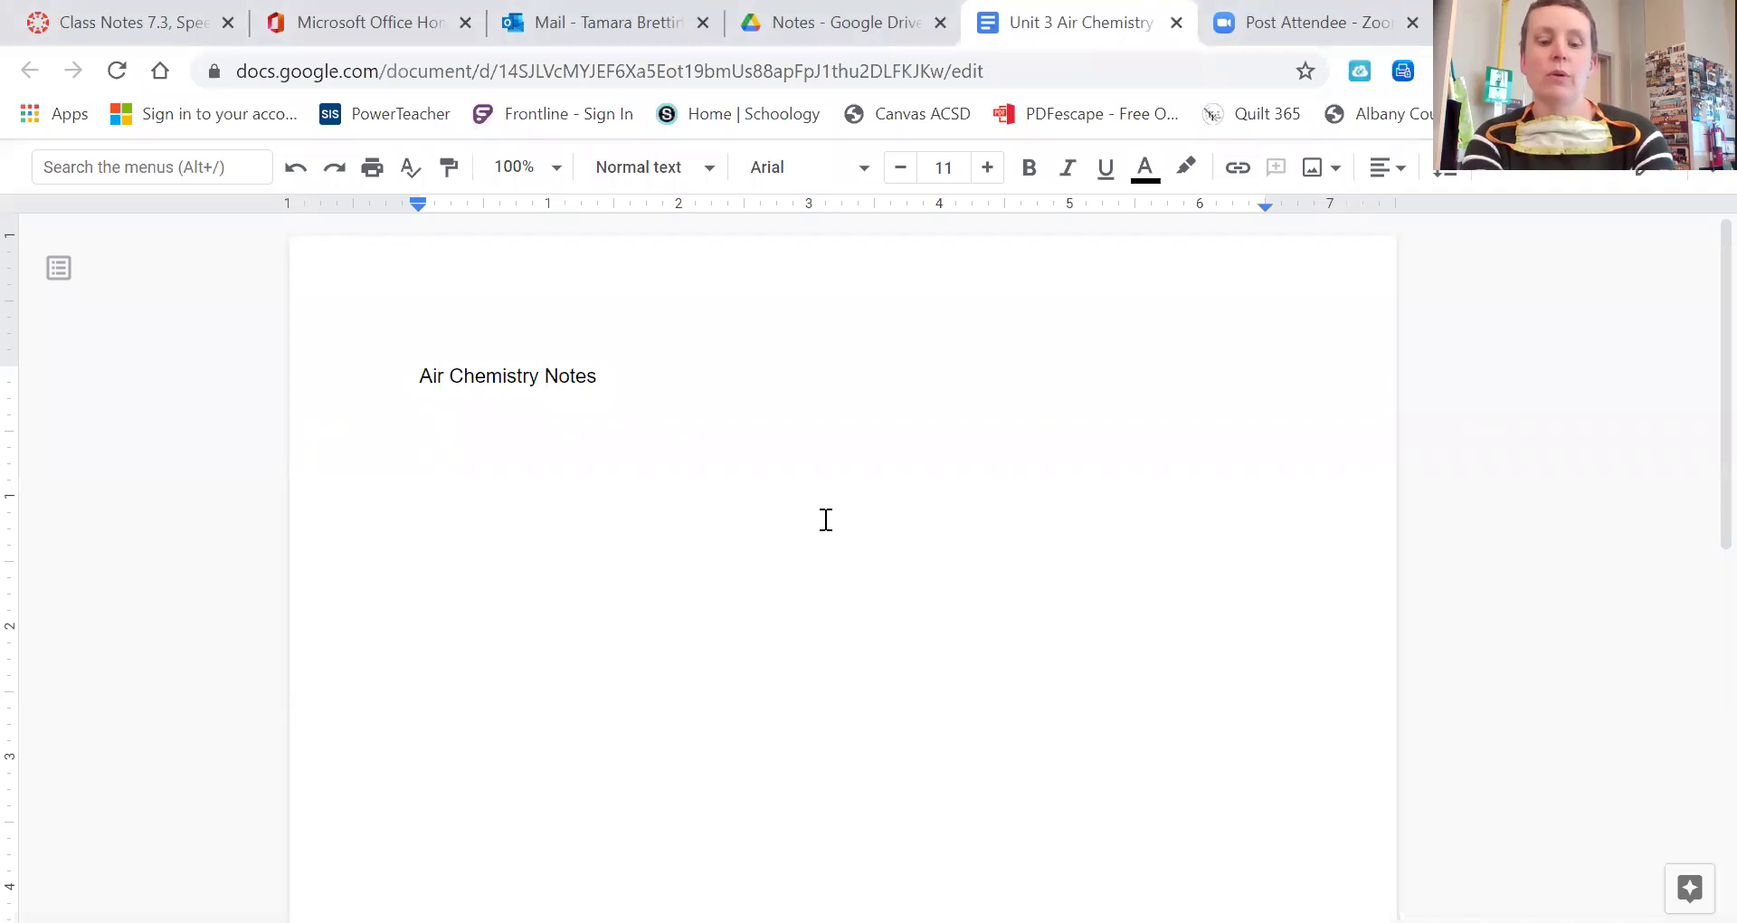
{"action": "type", "text": "Air "}
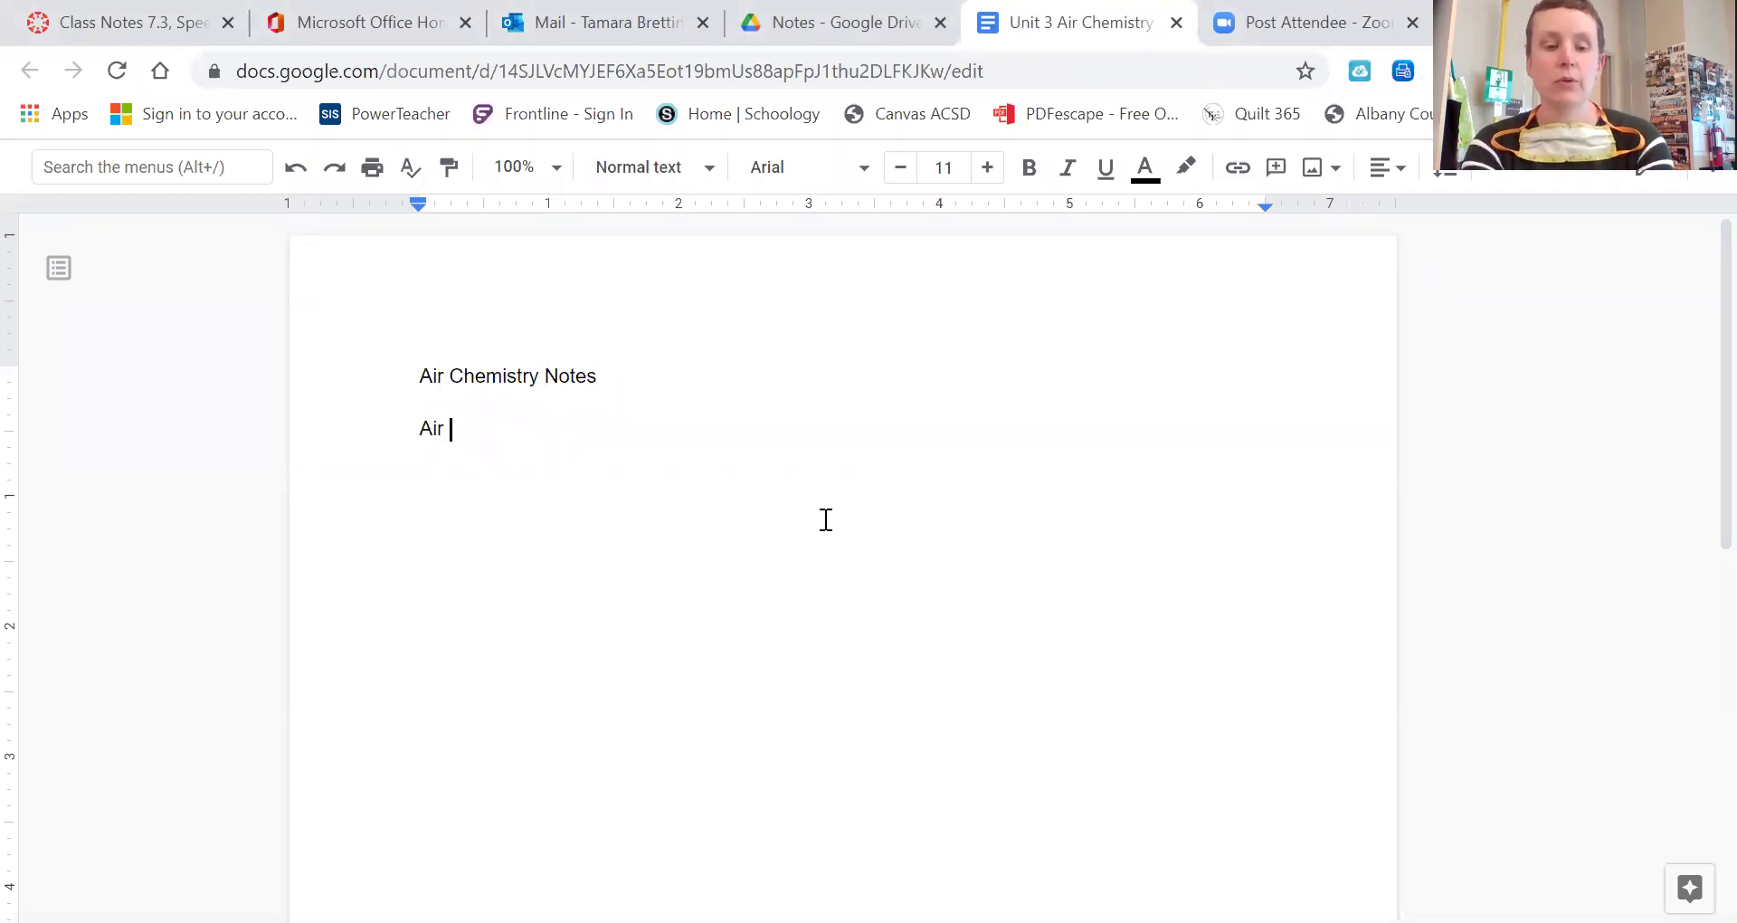
{"action": "type", "text": "Chemistry"}
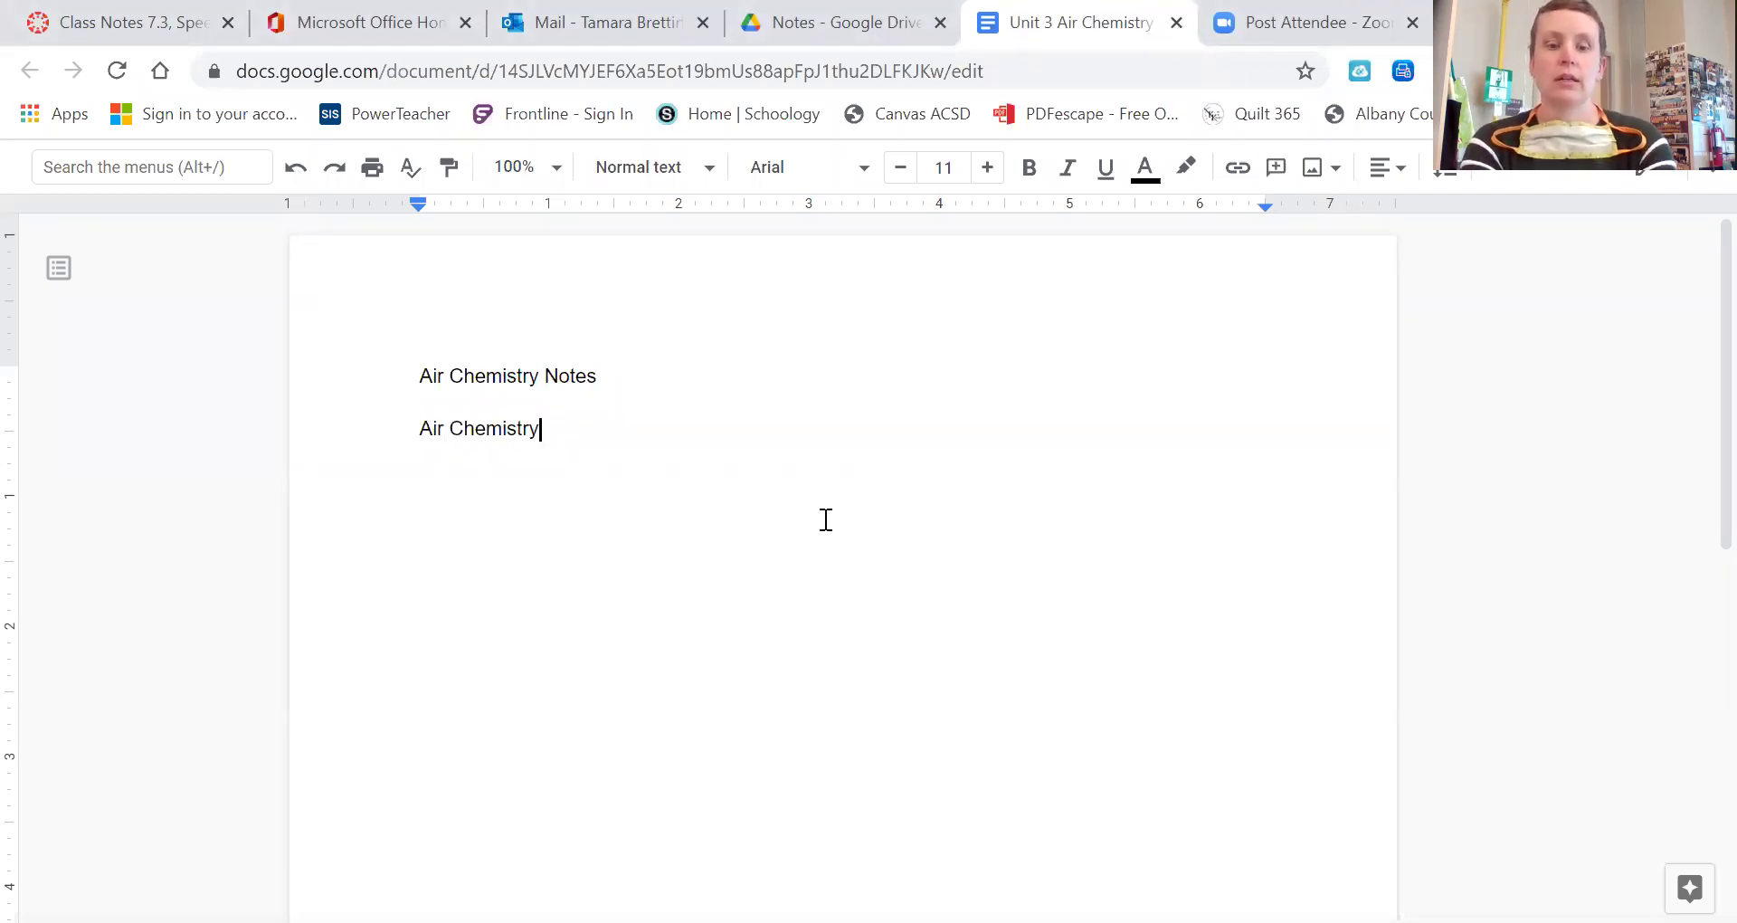
{"action": "type", "text": " descri"}
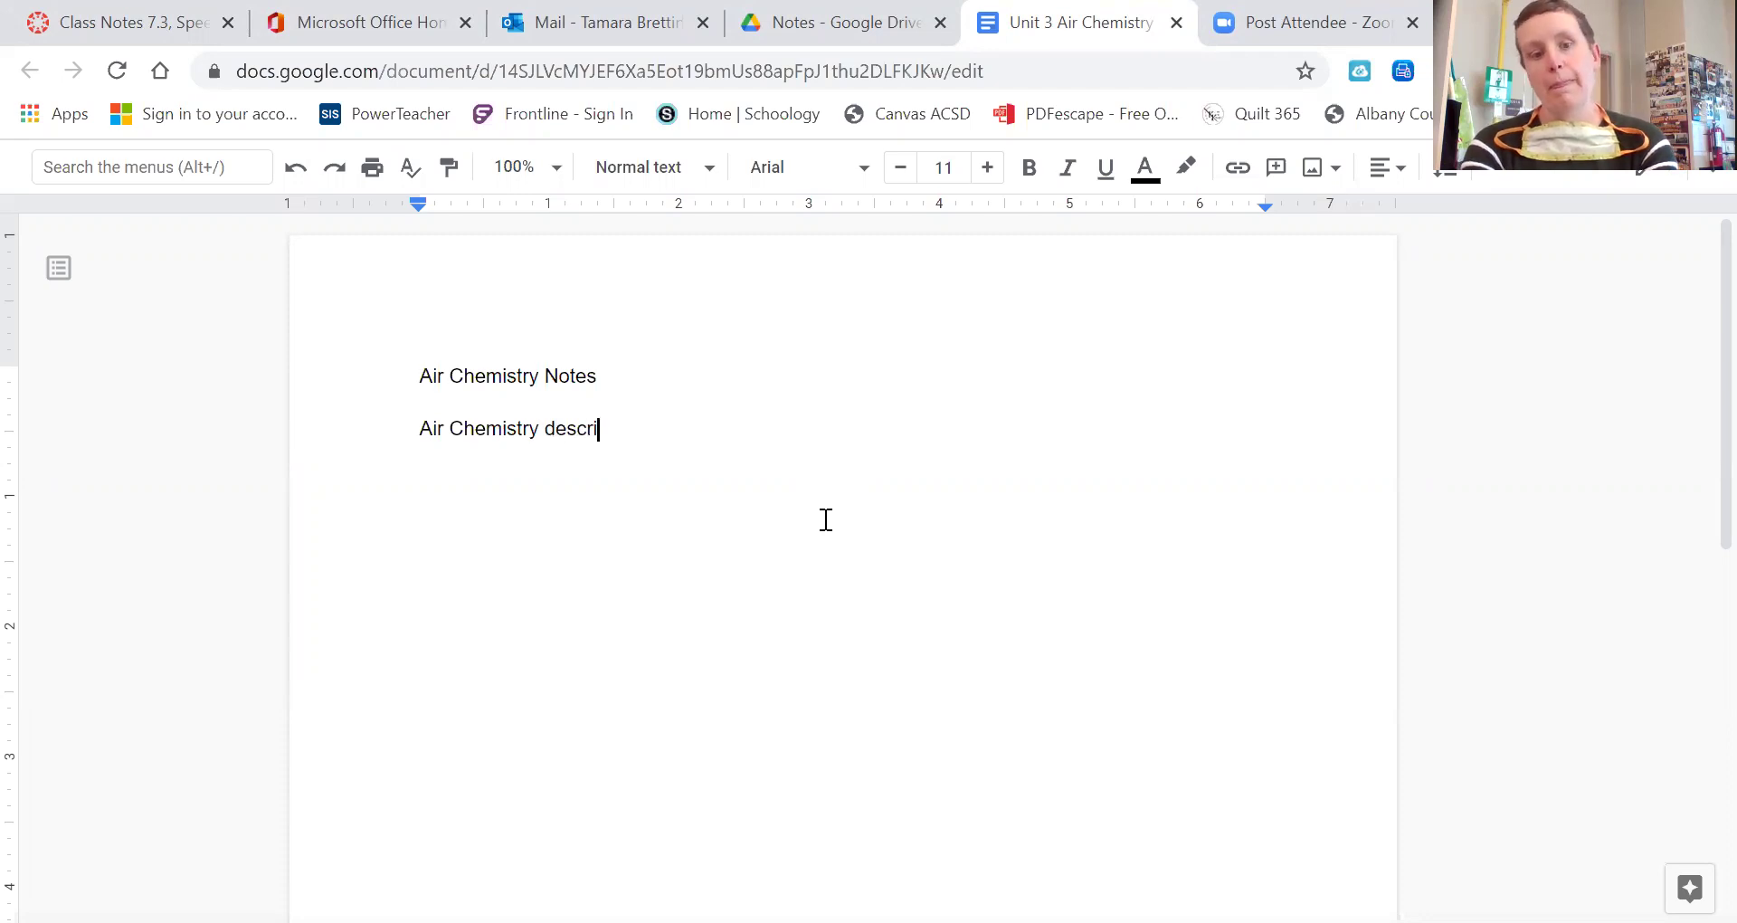
{"action": "type", "text": "ption: "}
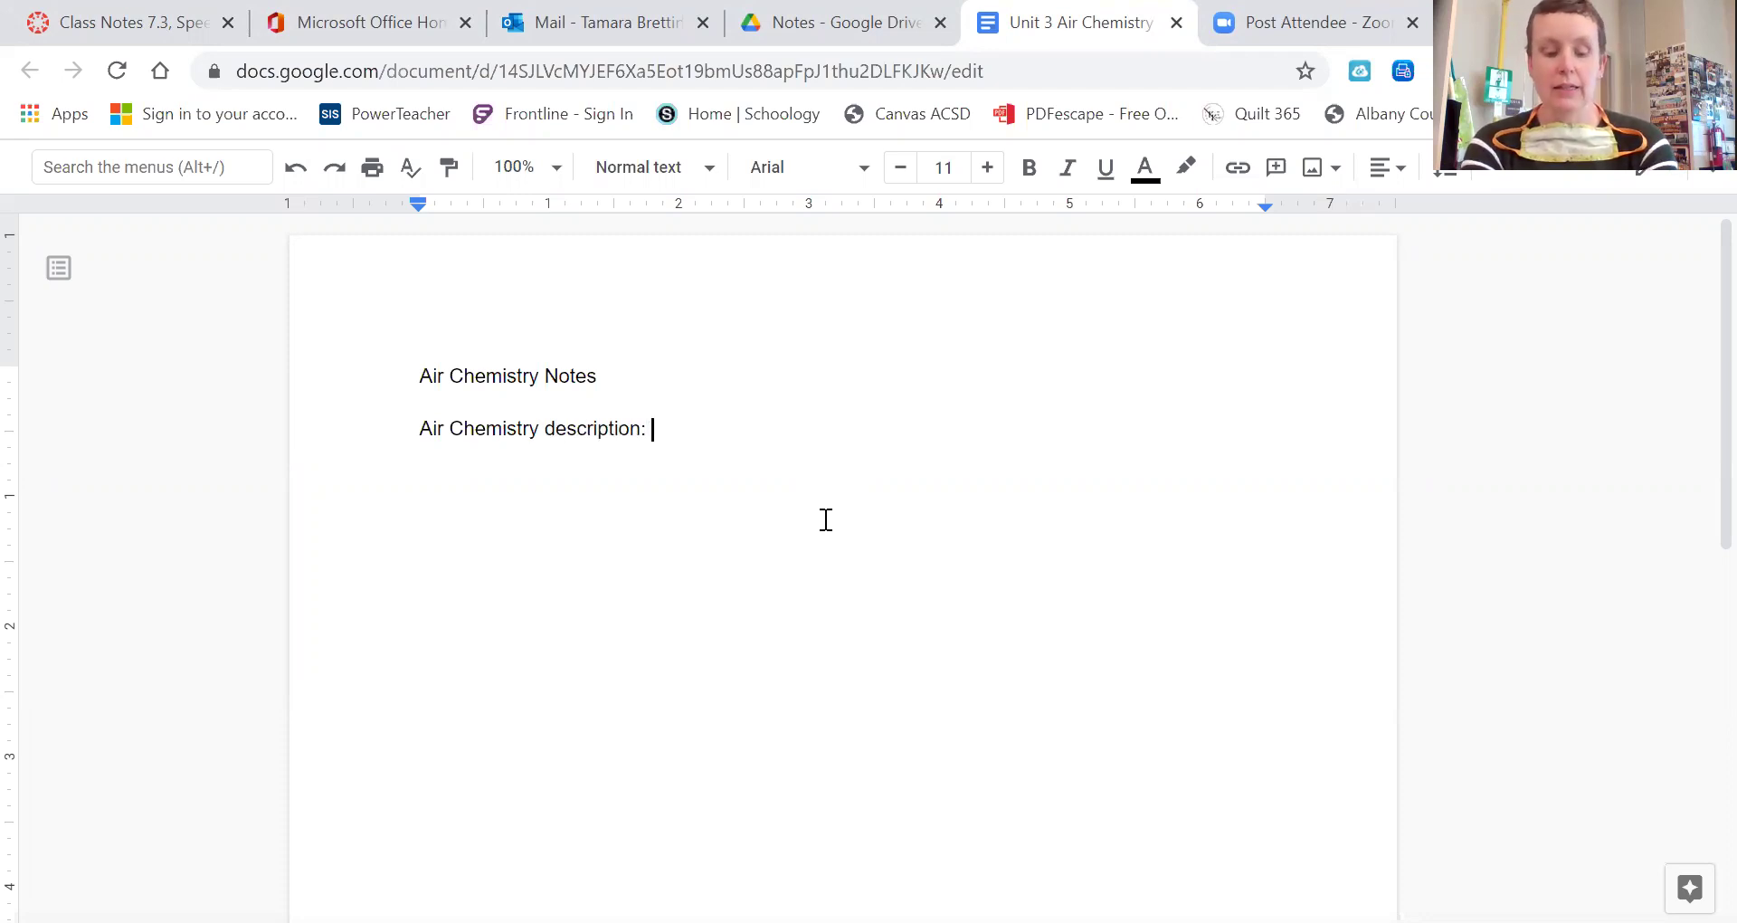
Step: Write the description after the label as "study of the composition, behavior, and properties of air"
{"action": "type", "text": "study"}
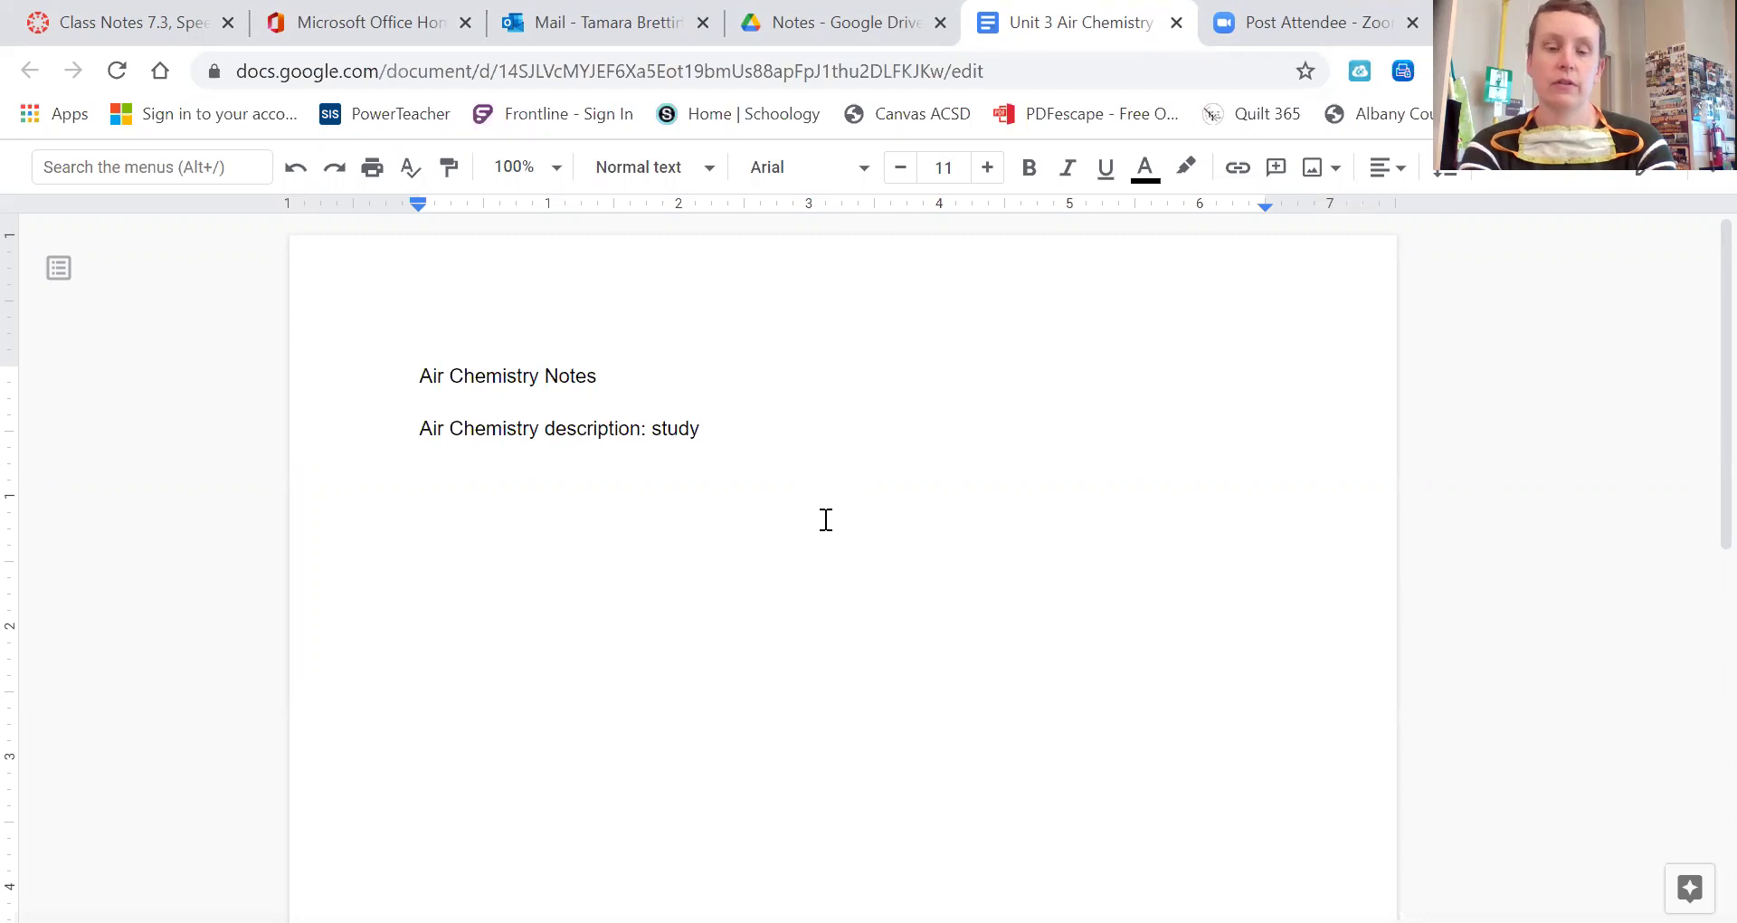
{"action": "type", "text": " of th"}
{"action": "key", "text": "BackSpace"}
{"action": "key", "text": "BackSpace"}
{"action": "type", "text": "of the cop"}
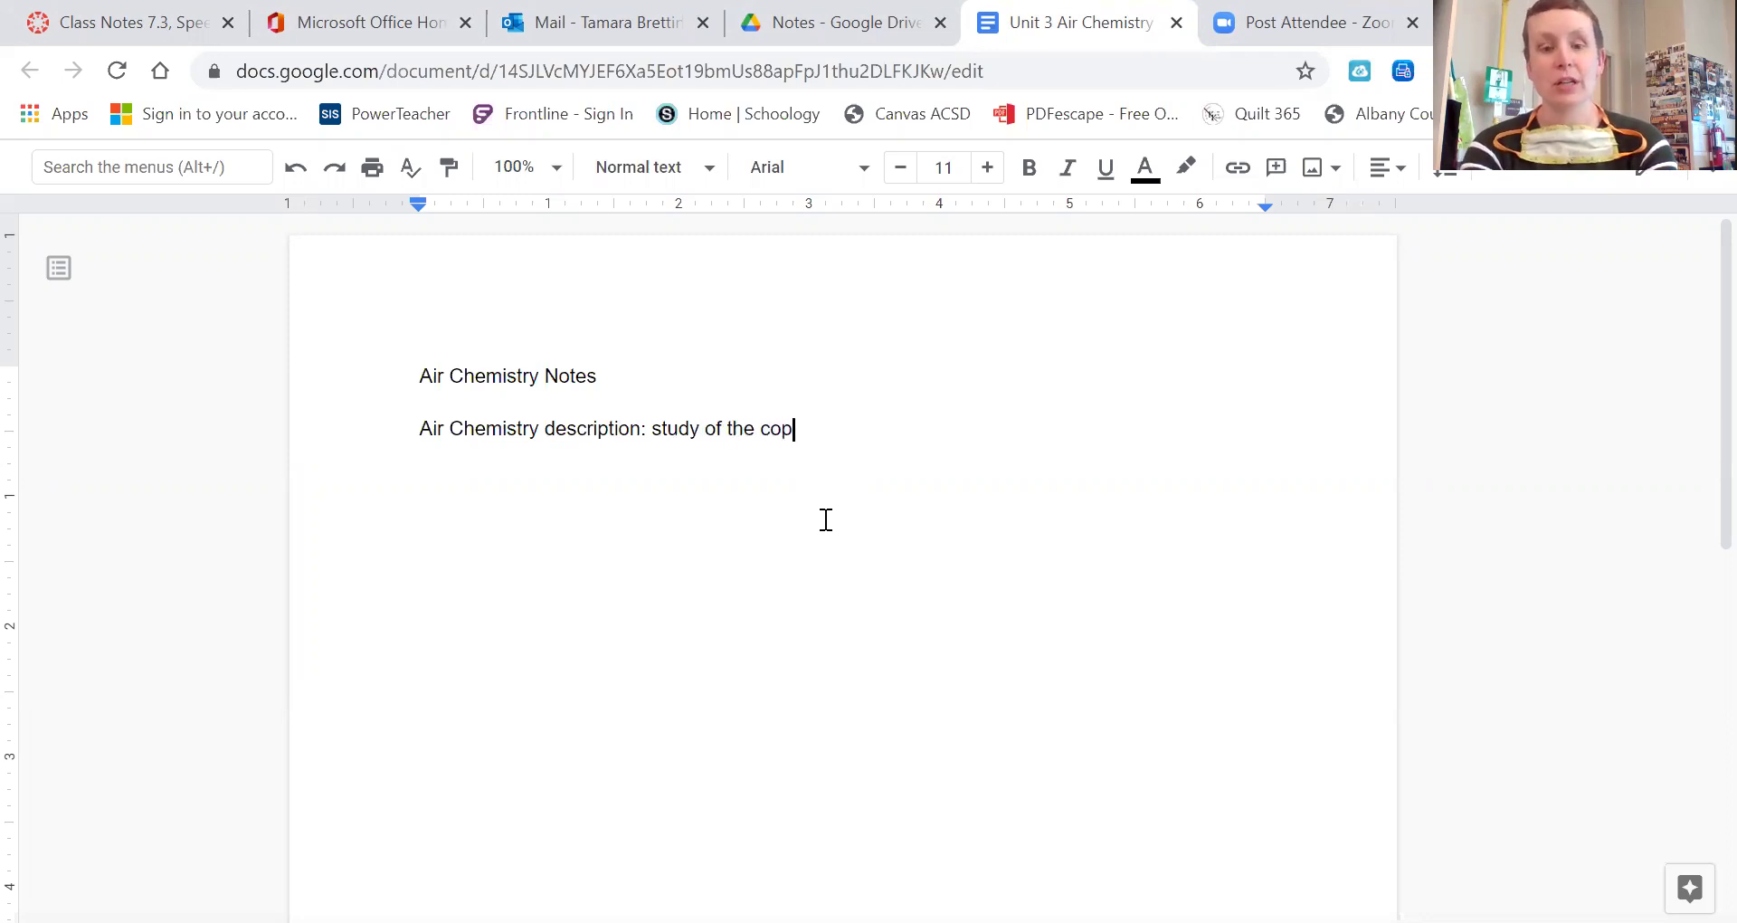
{"action": "key", "text": "BackSpace"}
{"action": "type", "text": "mpos"}
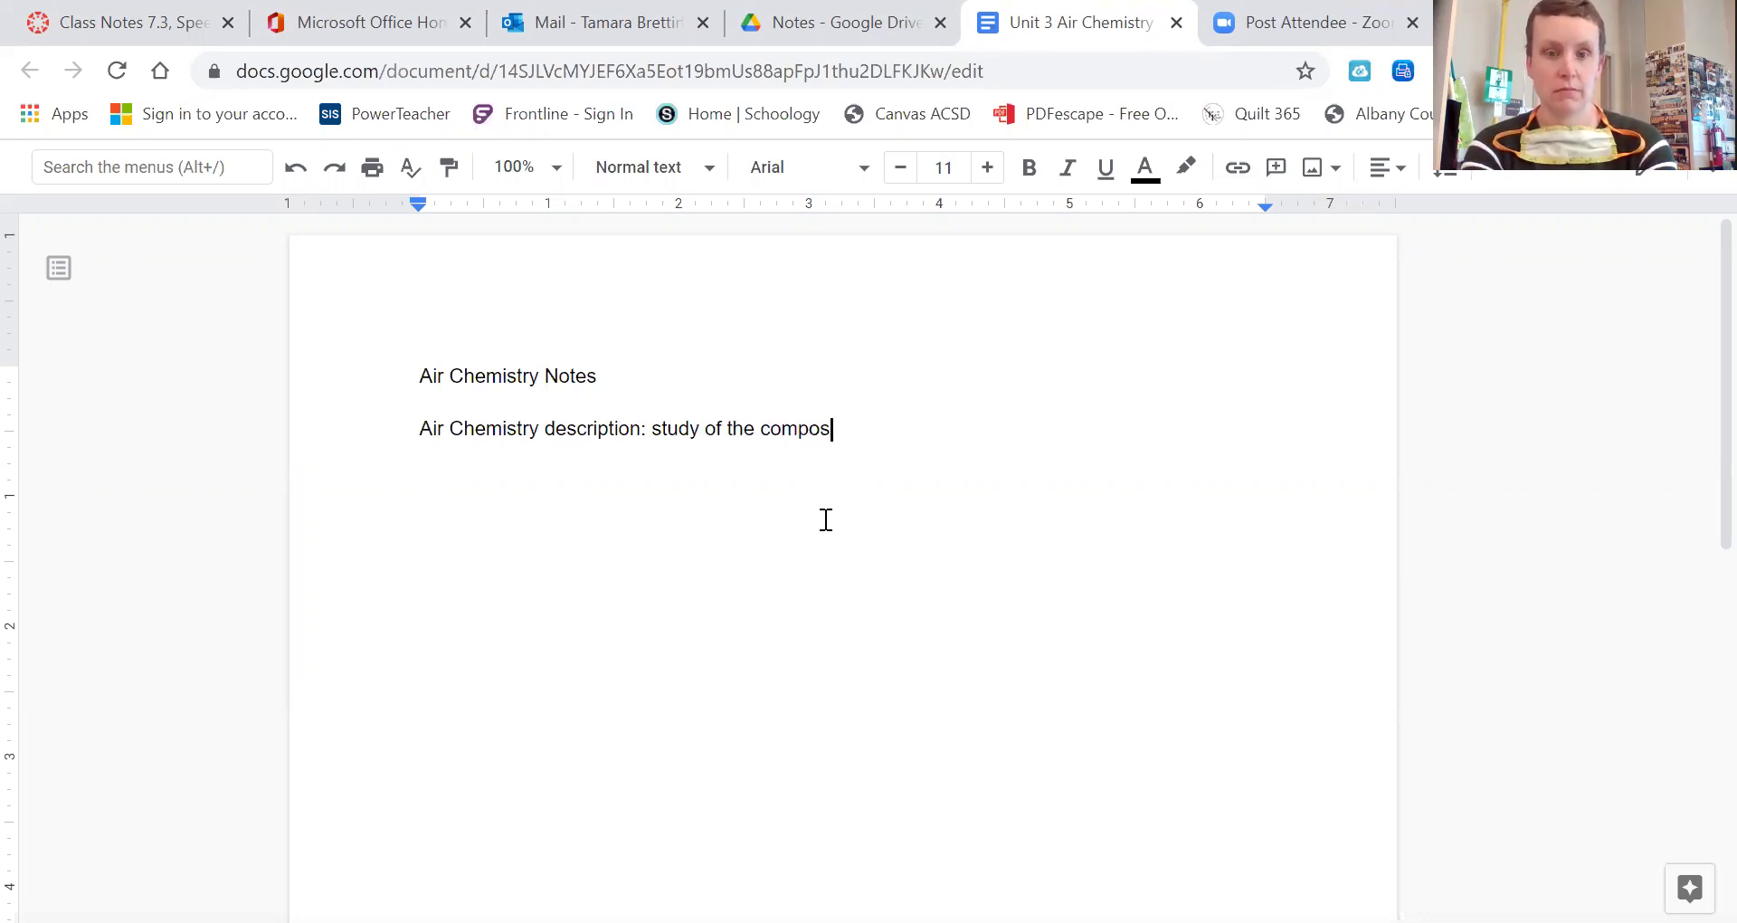
{"action": "type", "text": "ition, be"}
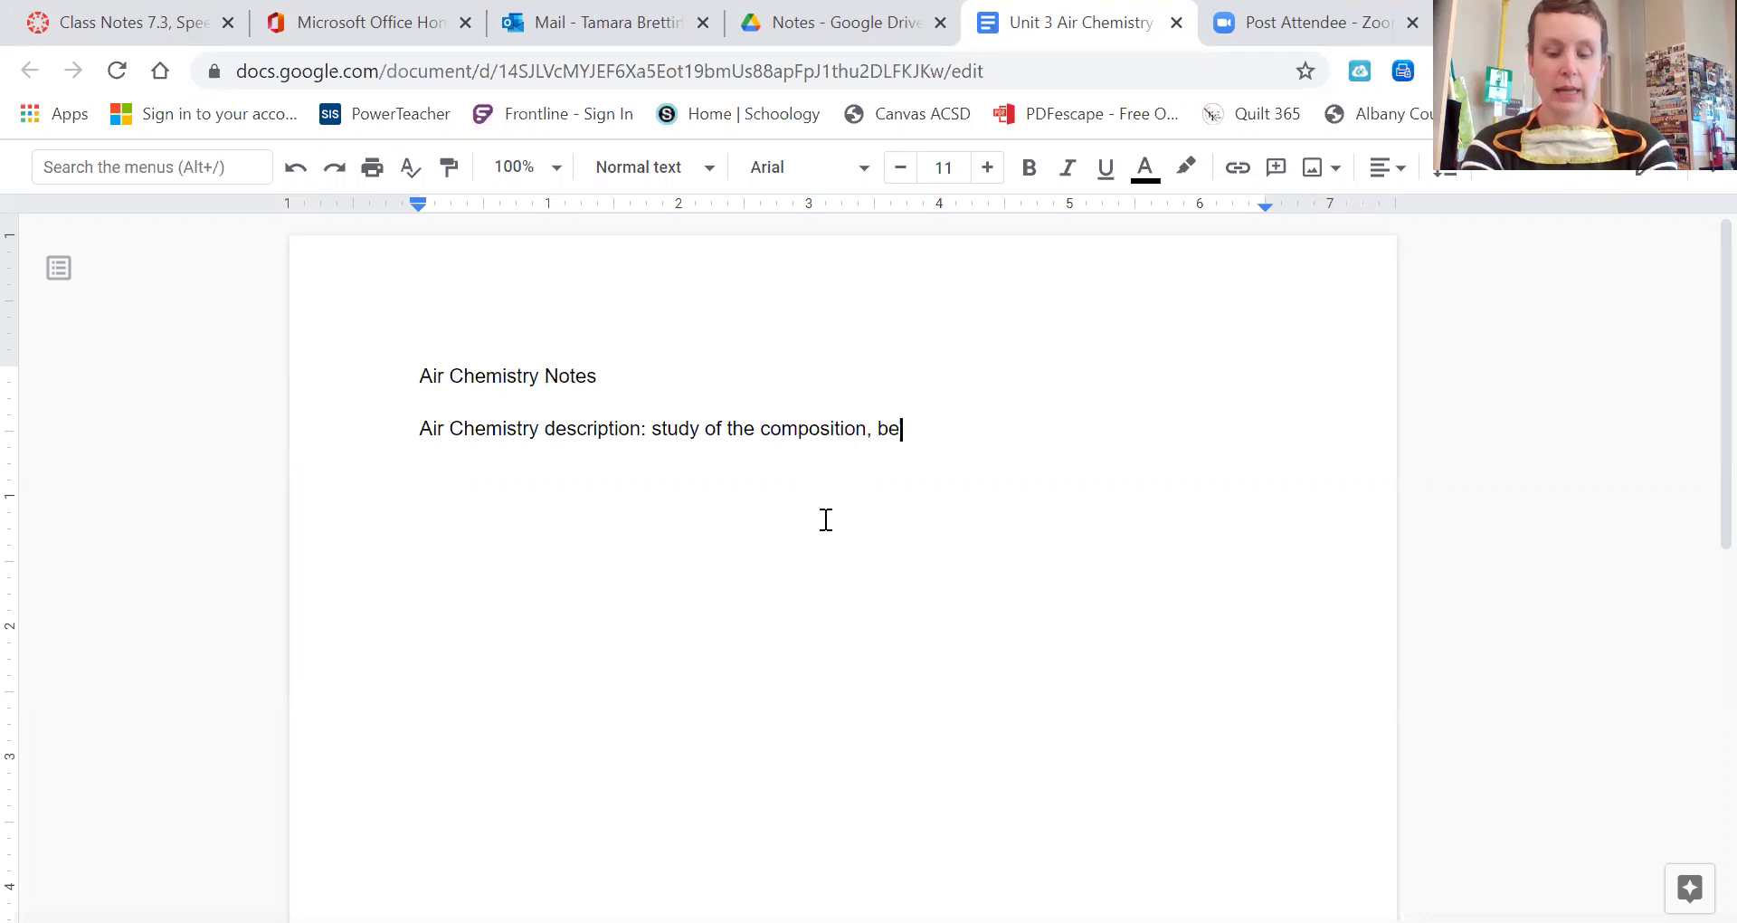
{"action": "type", "text": "havio"}
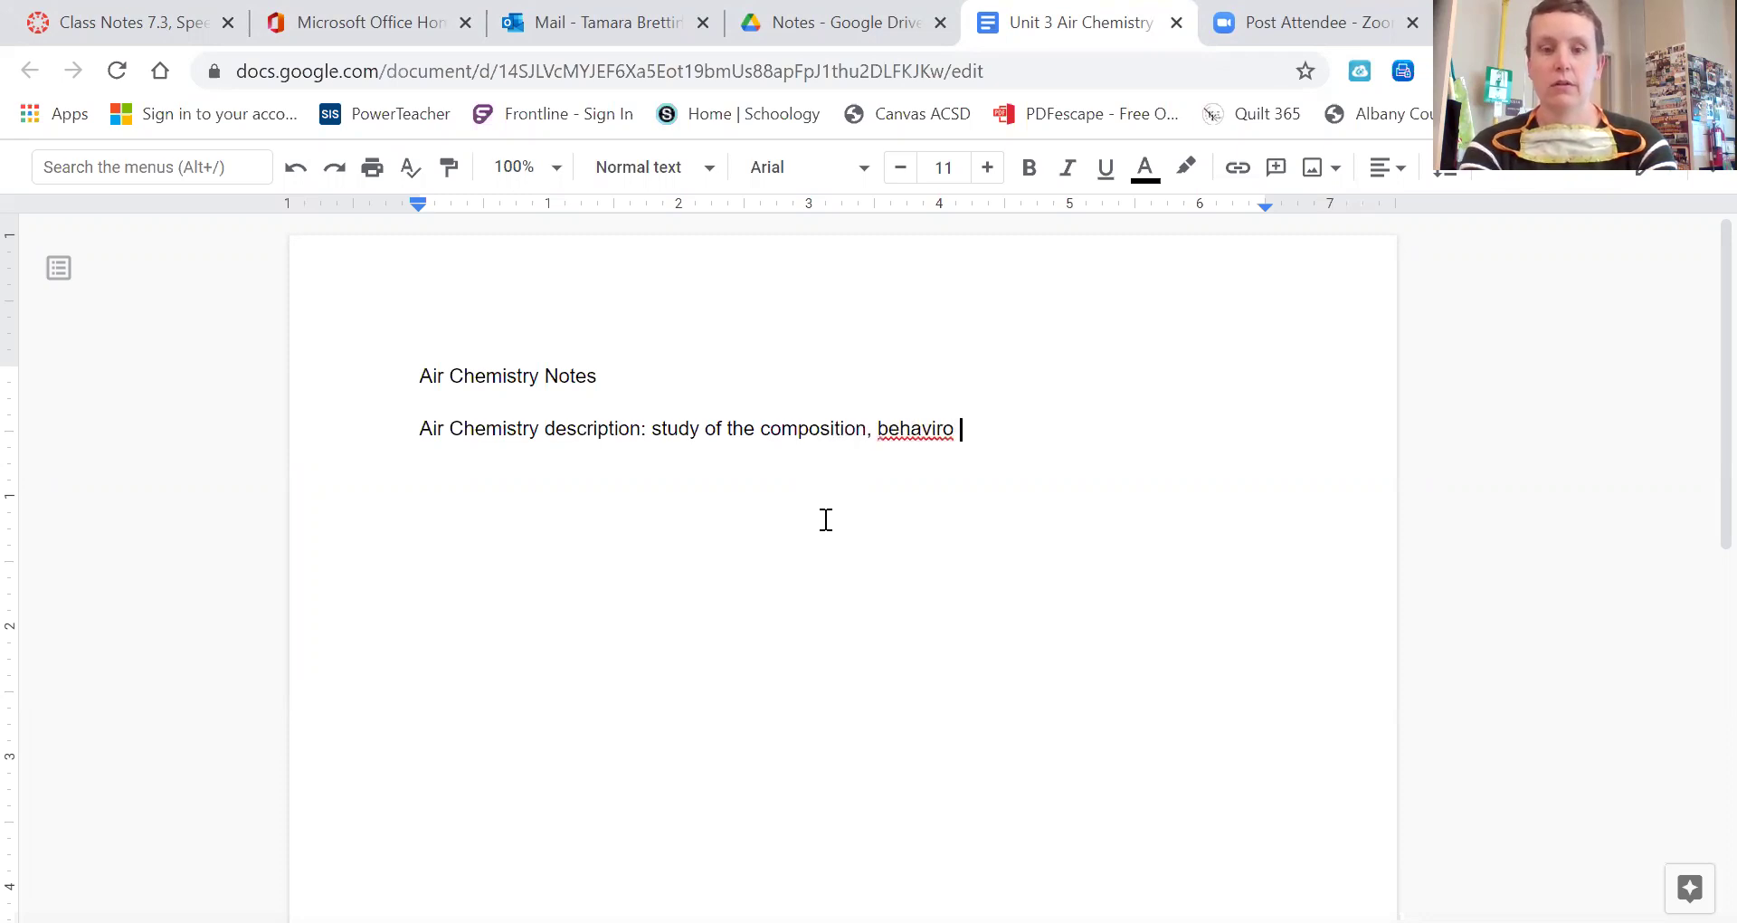
{"action": "key", "text": "BackSpace"}
{"action": "type", "text": "r"}
{"action": "key", "text": "BackSpace"}
{"action": "type", "text": "or, and p"}
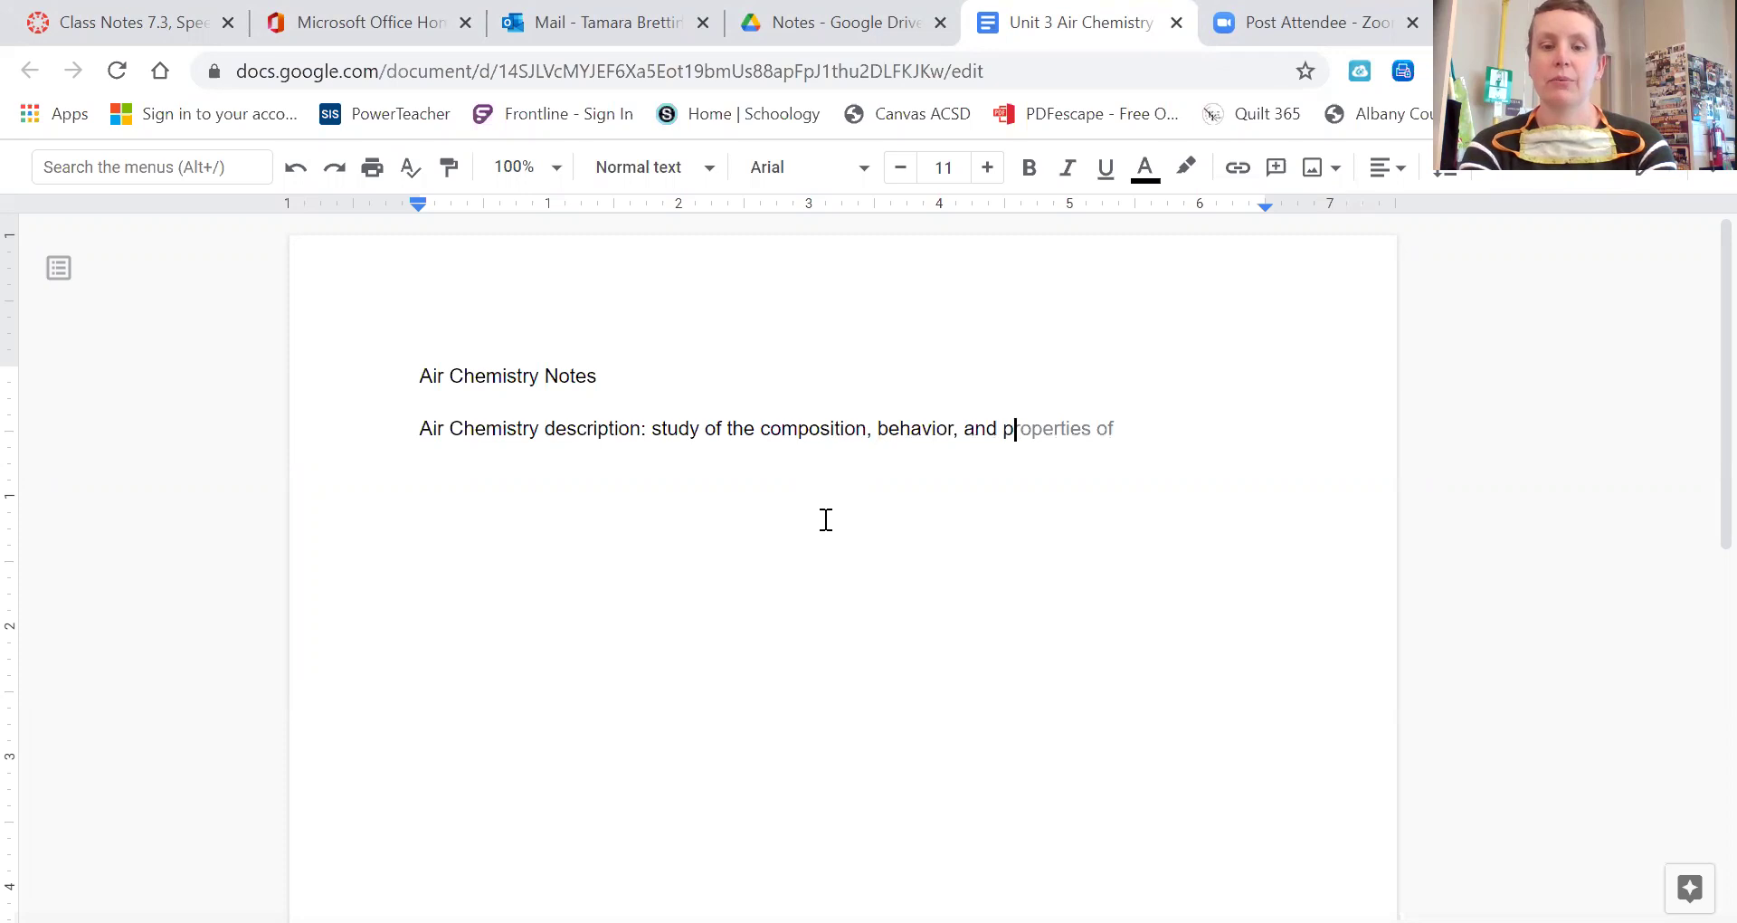
{"action": "type", "text": "roperties "}
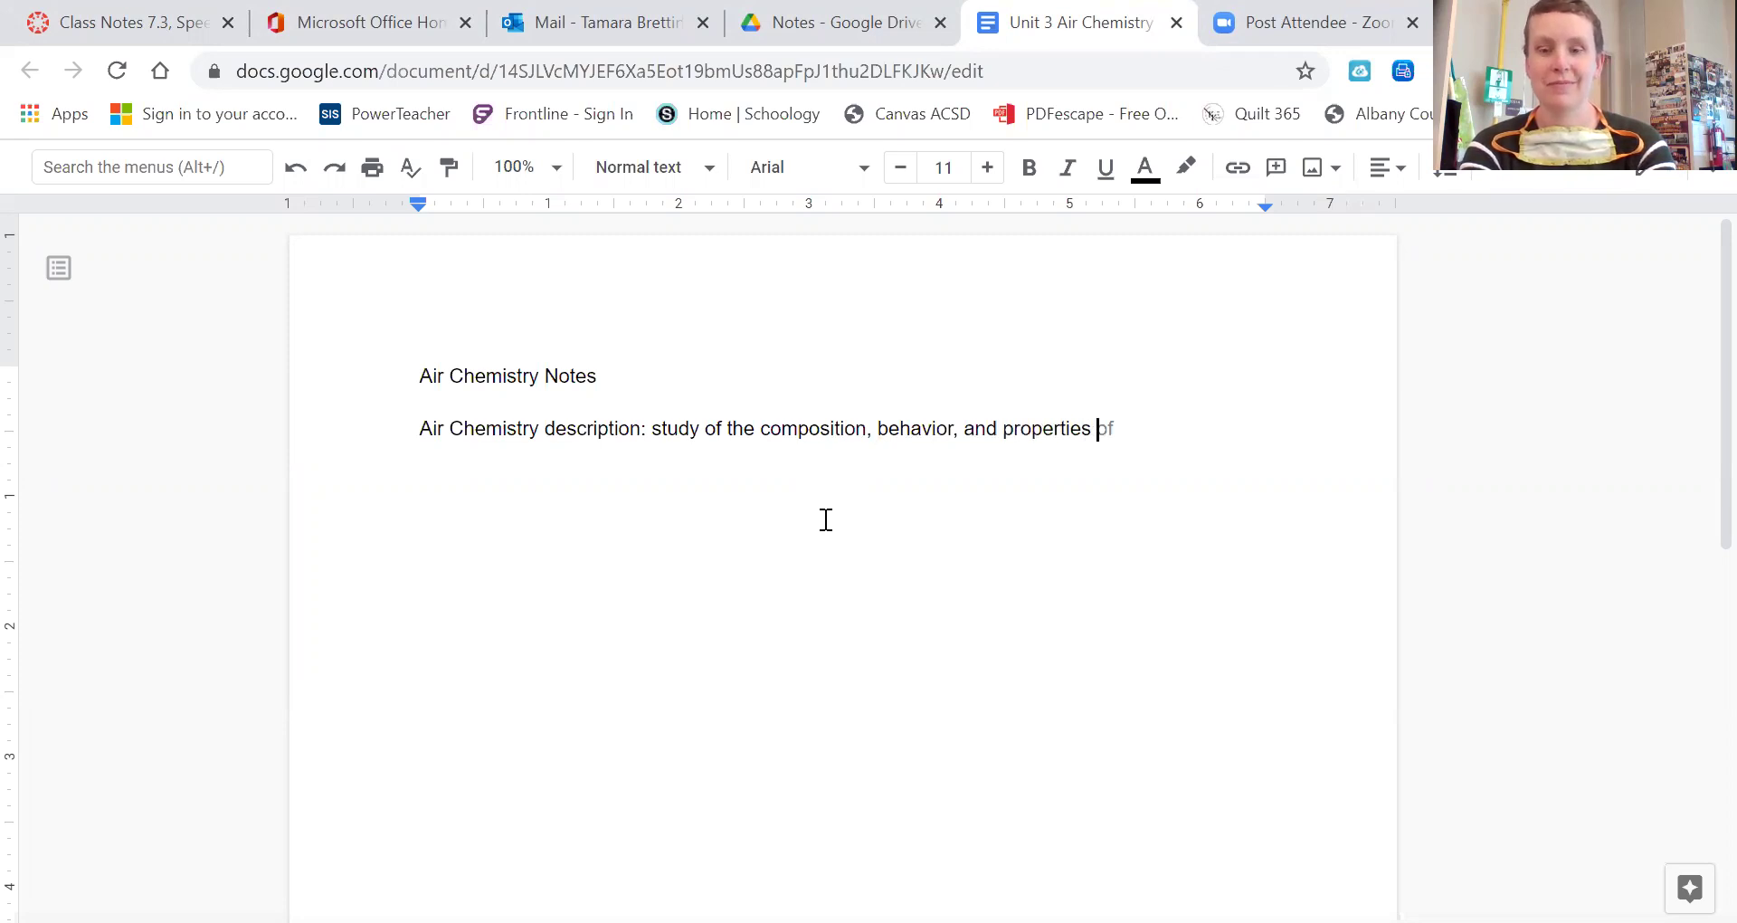
{"action": "type", "text": "of air"}
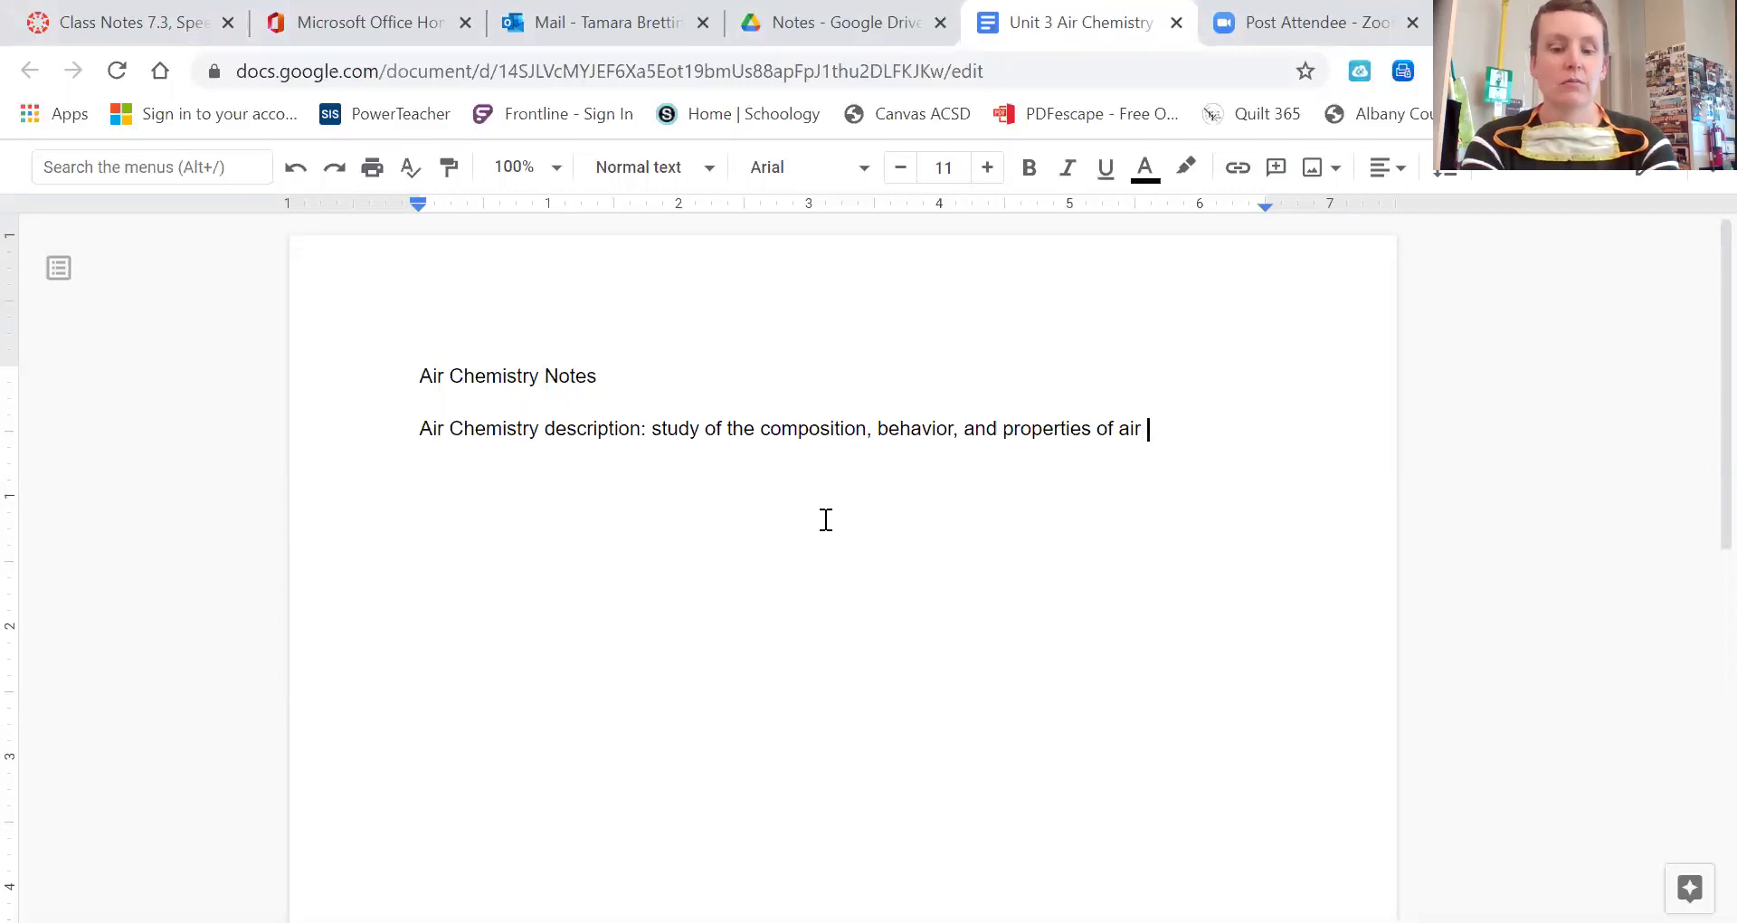
Step: Extend the Air Chemistry description with the parenthetical "(and changes in air)"
{"action": "type", "text": " (and changer"}
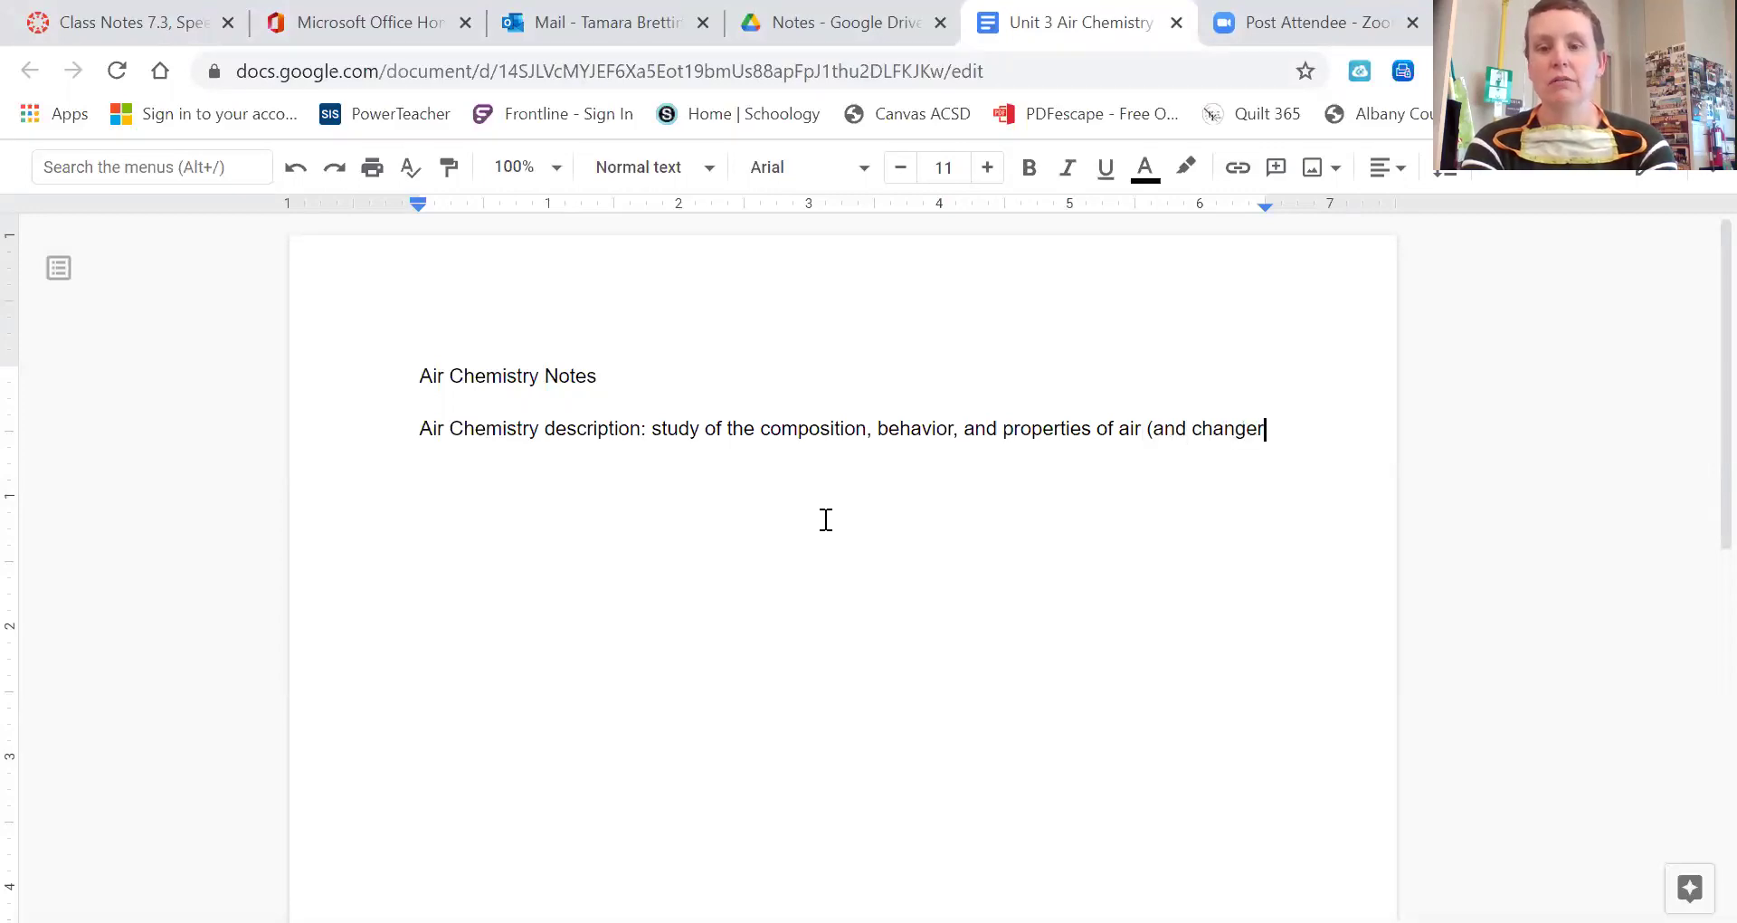
{"action": "key", "text": "BackSpace"}
{"action": "type", "text": "s in air"}
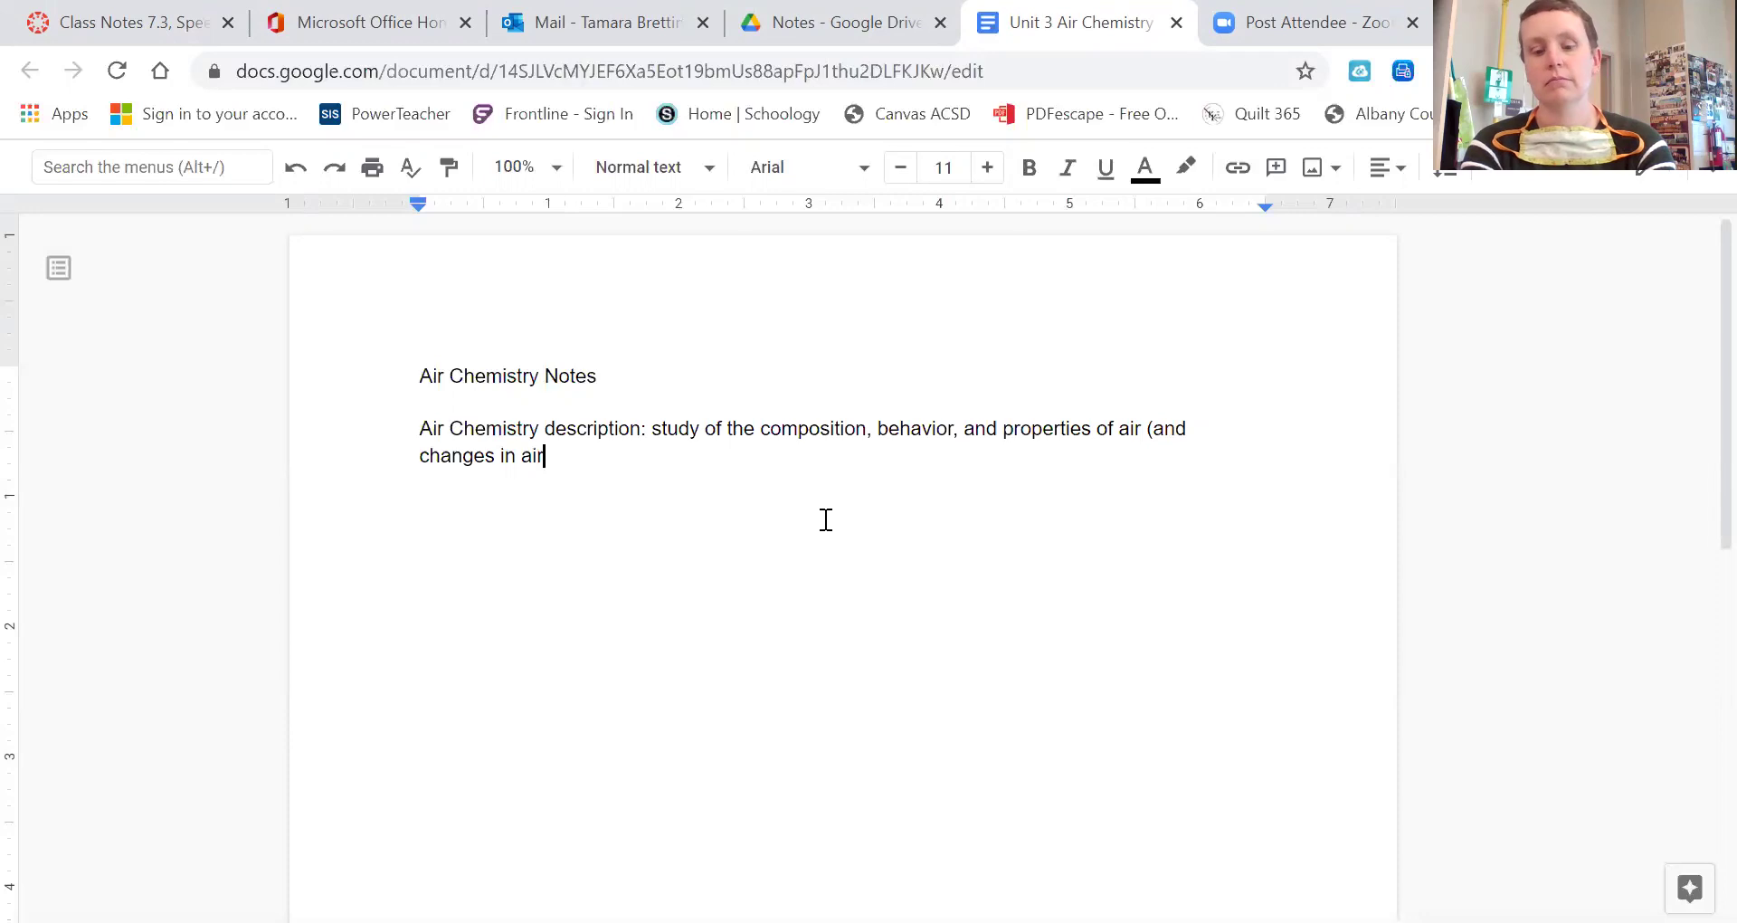
{"action": "type", "text": ")"}
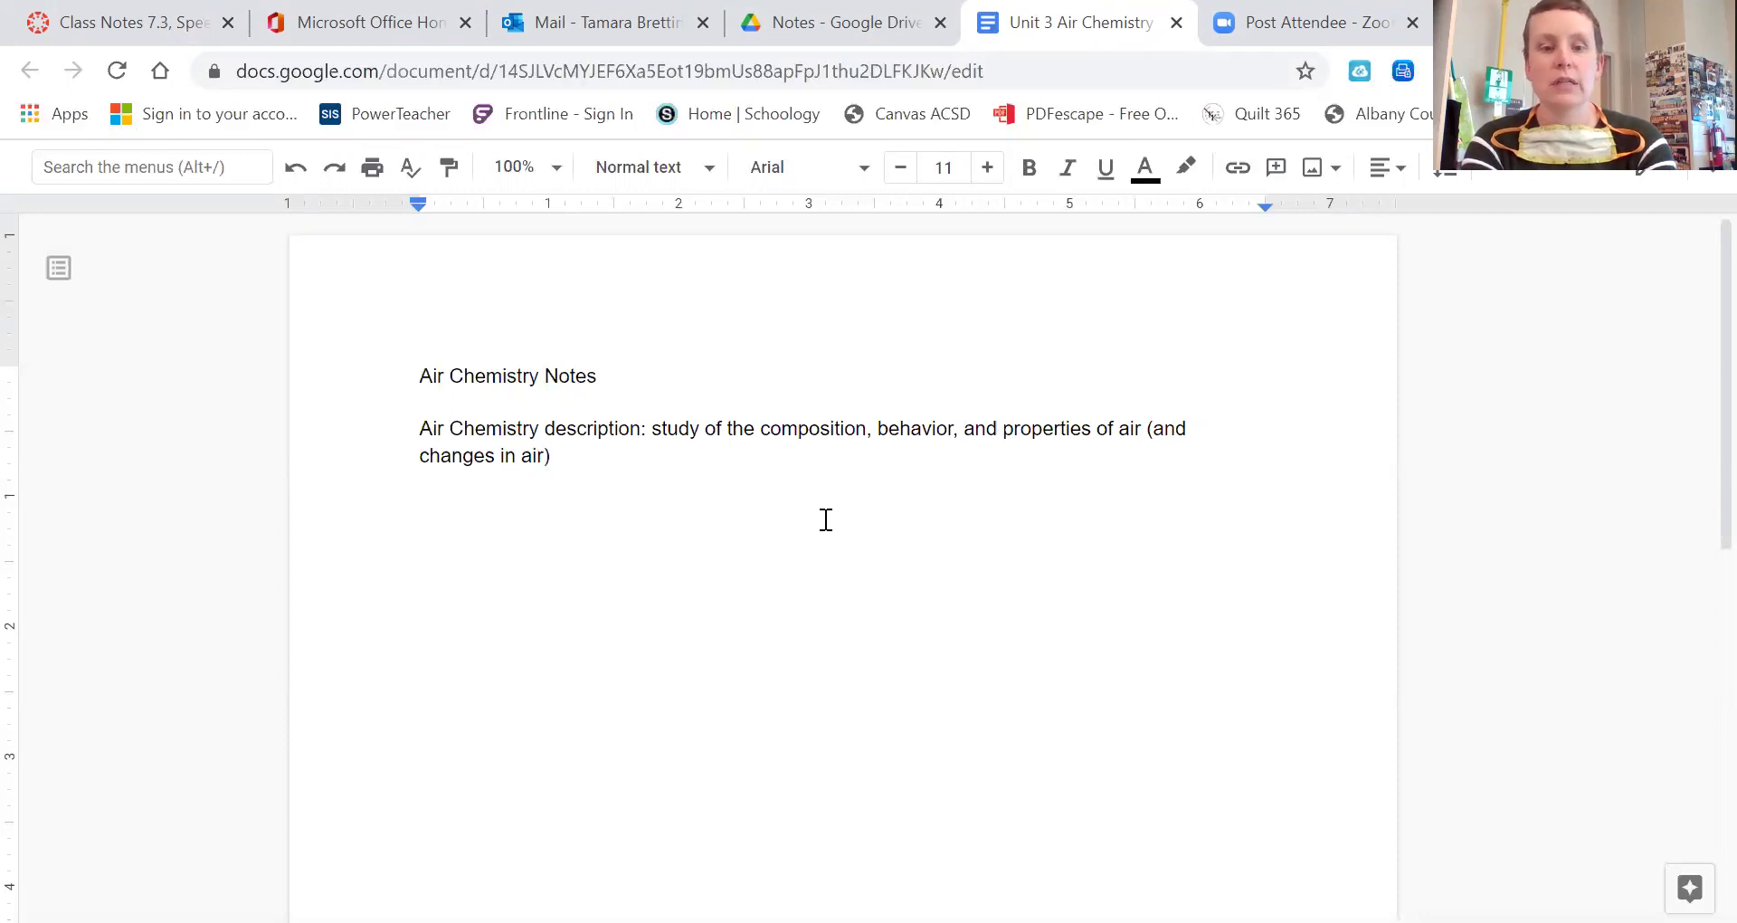
Step: Start a new paragraph with the underlined term "Air", followed by a colon without underline
{"action": "key", "text": "Return"}
{"action": "key", "text": "Return"}
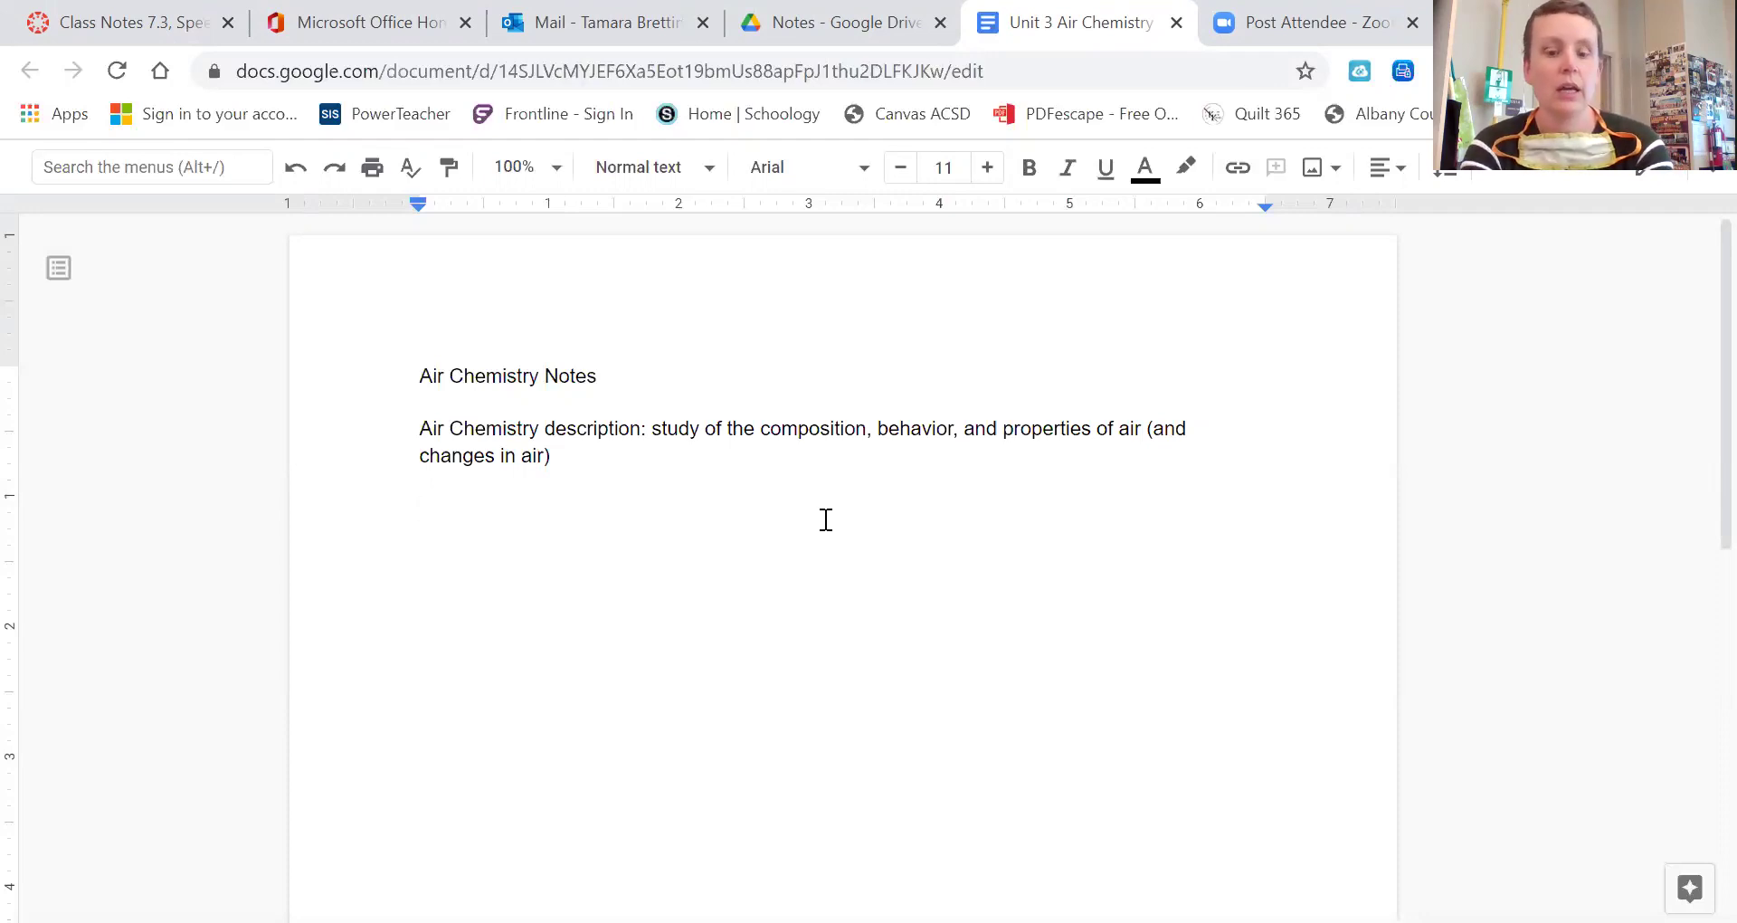
{"action": "key", "text": "ctrl+u"}
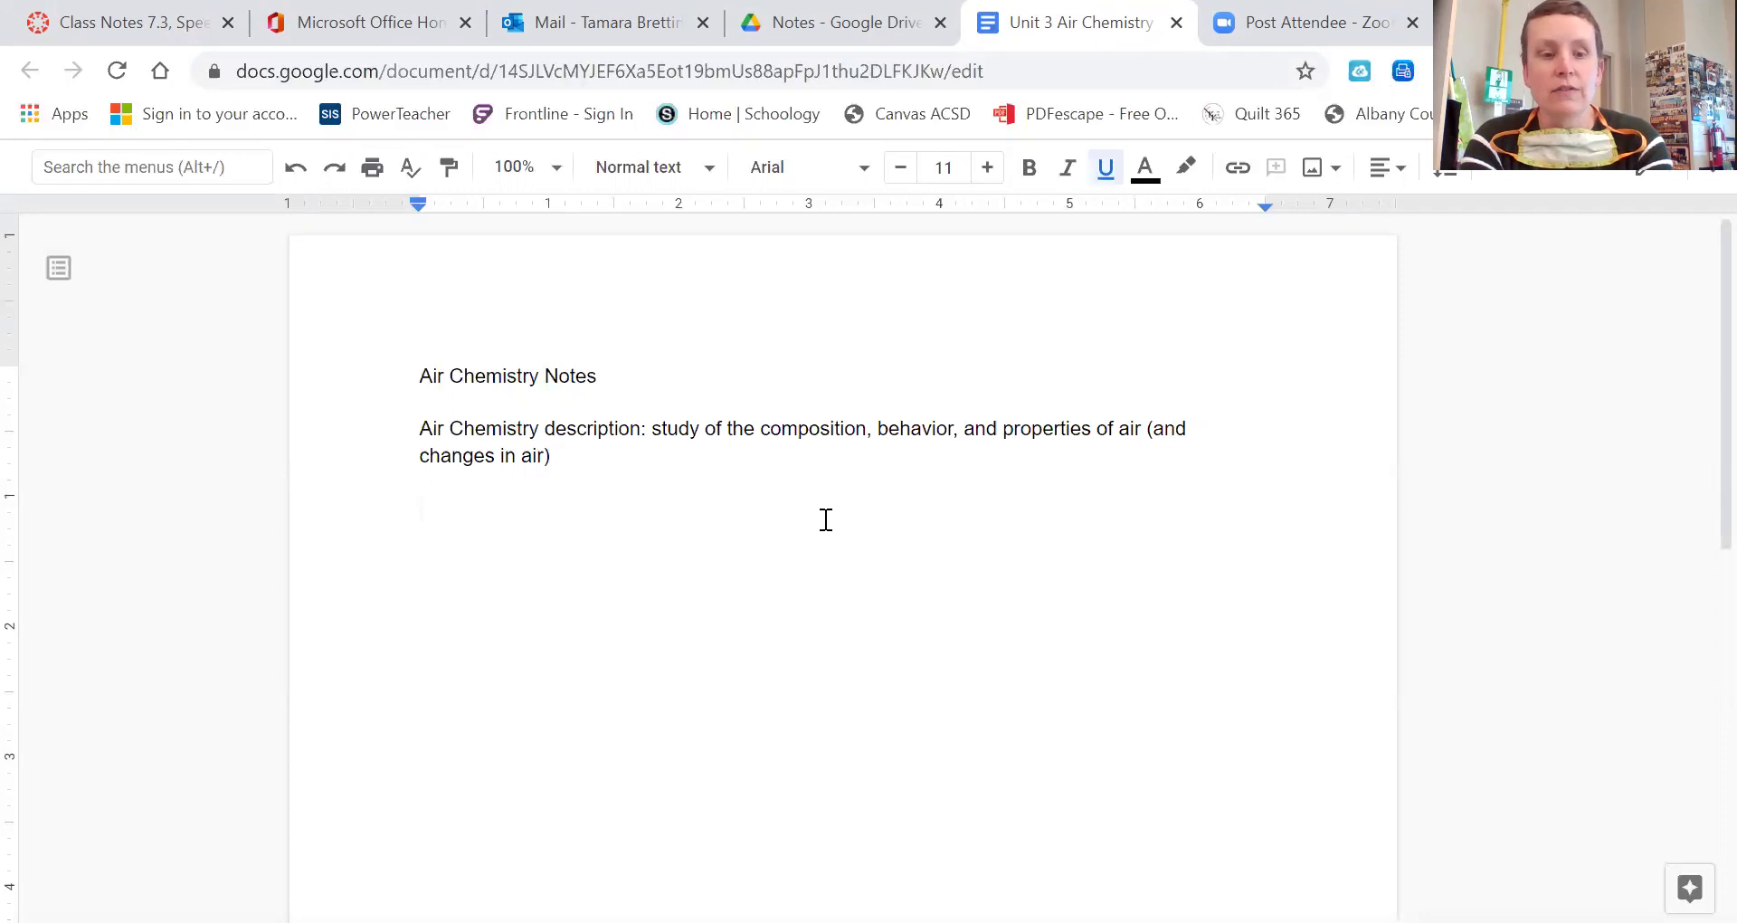
{"action": "type", "text": "Air"}
{"action": "key", "text": "ctrl+u"}
{"action": "type", "text": ":"}
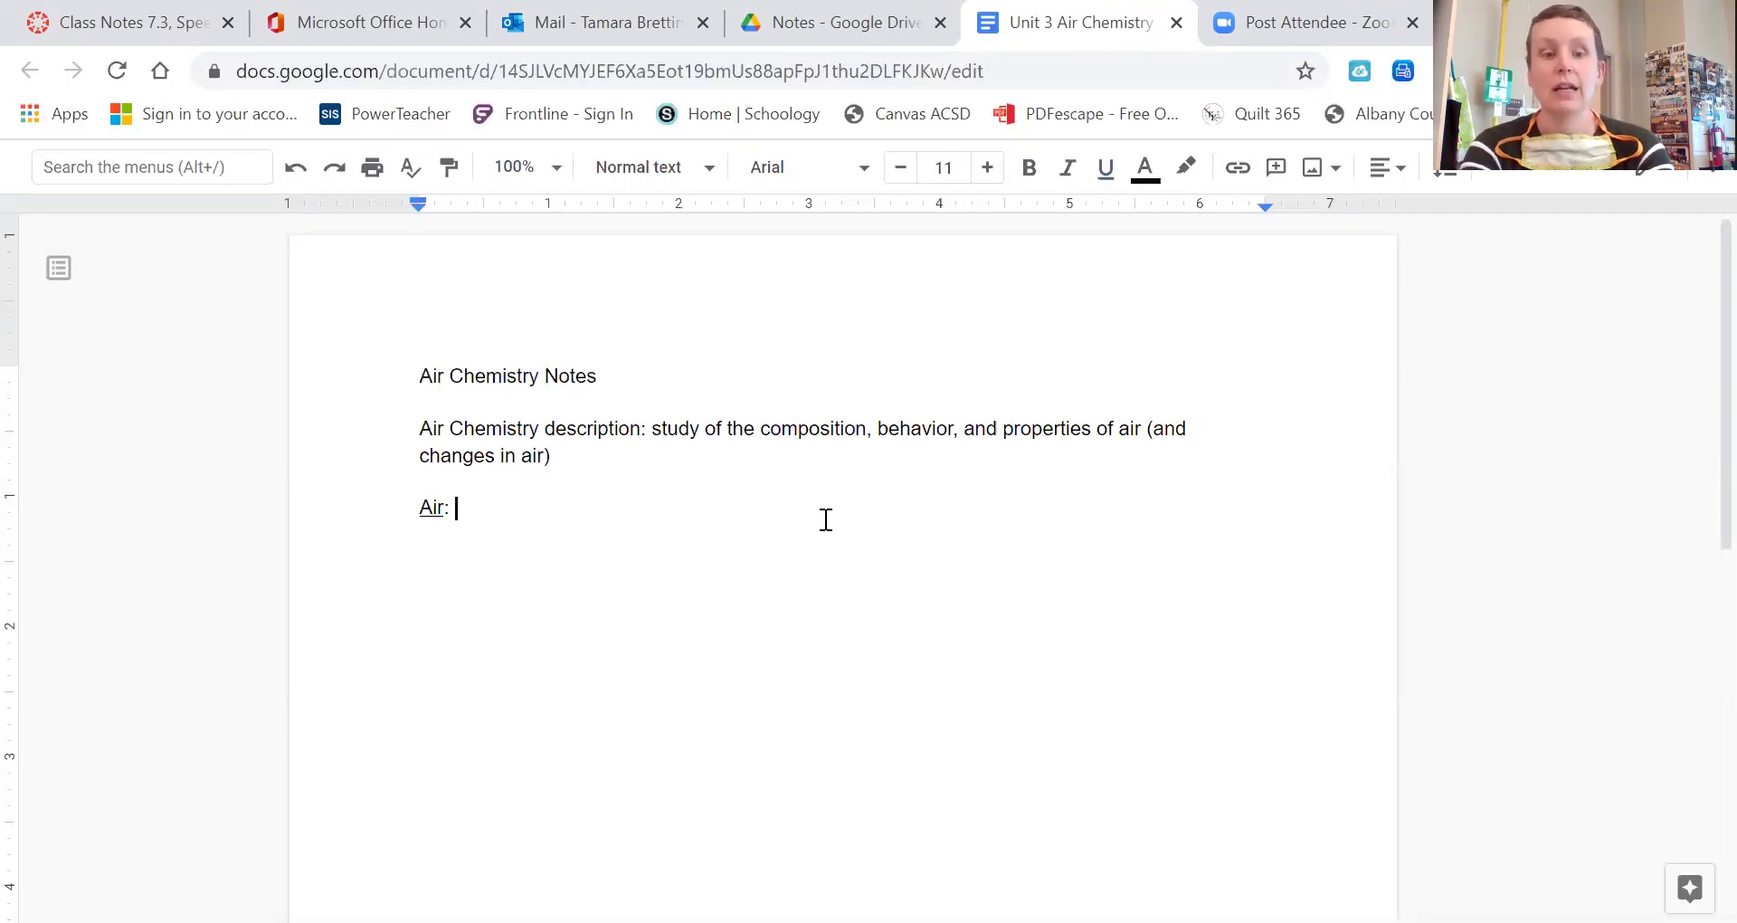
Step: Define Air as "a mixture of gases, can be homogeneous or heterogeneous depending on the sample size"
{"action": "type", "text": " a mixture of gases"}
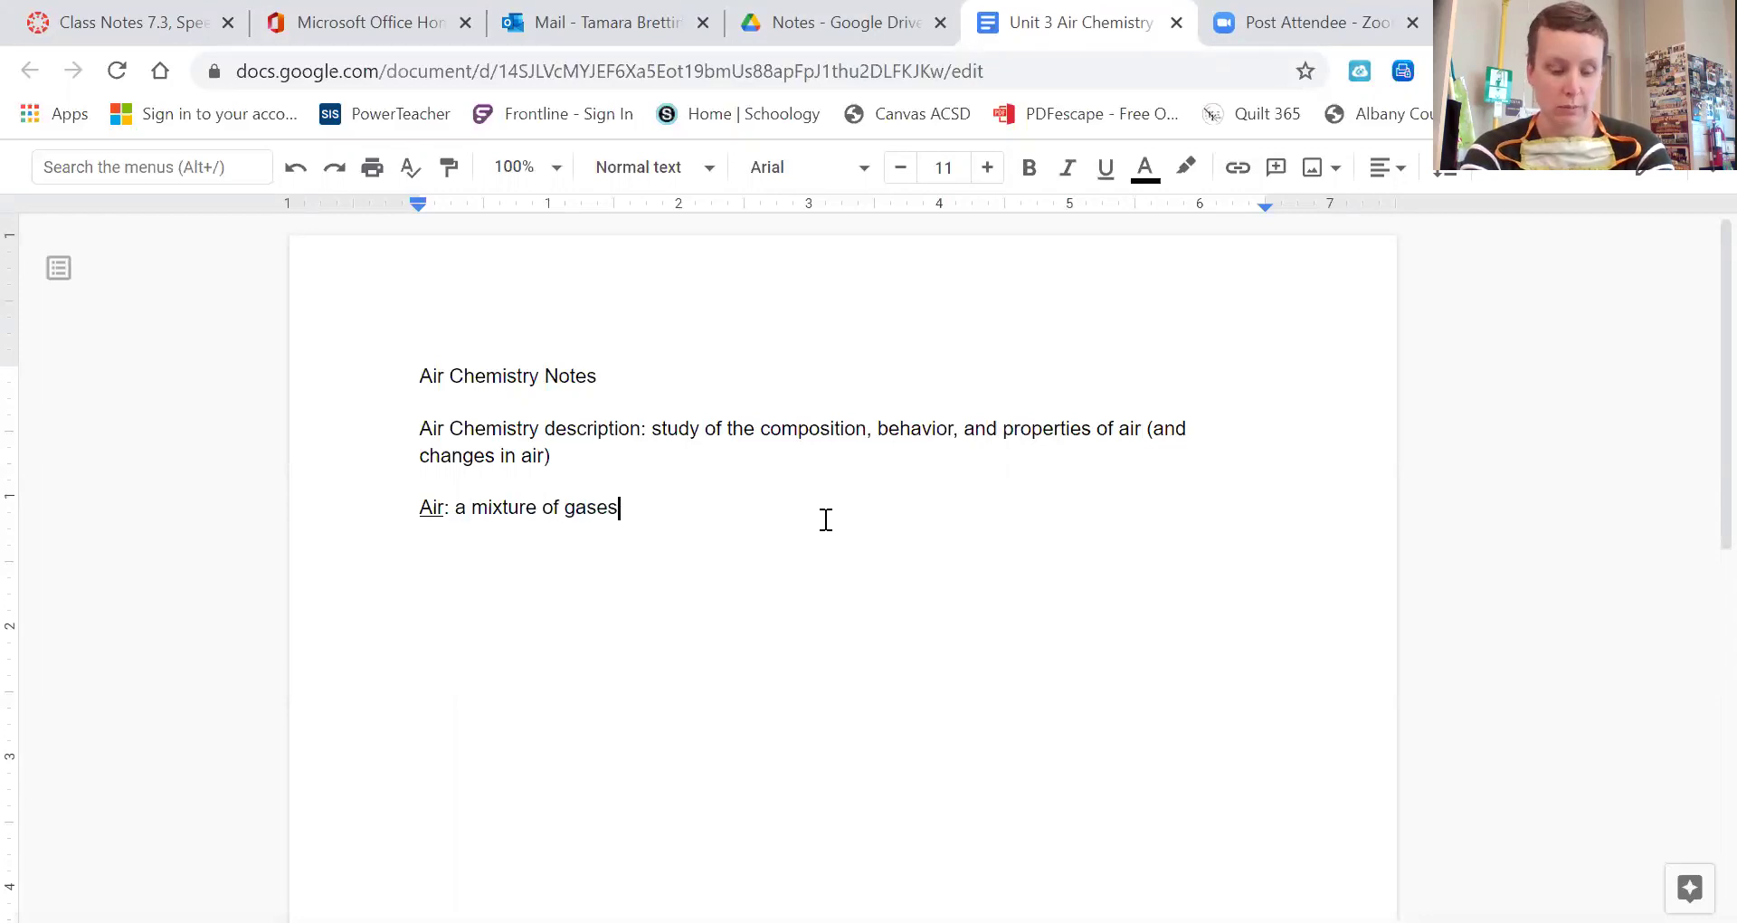
{"action": "type", "text": ", can "}
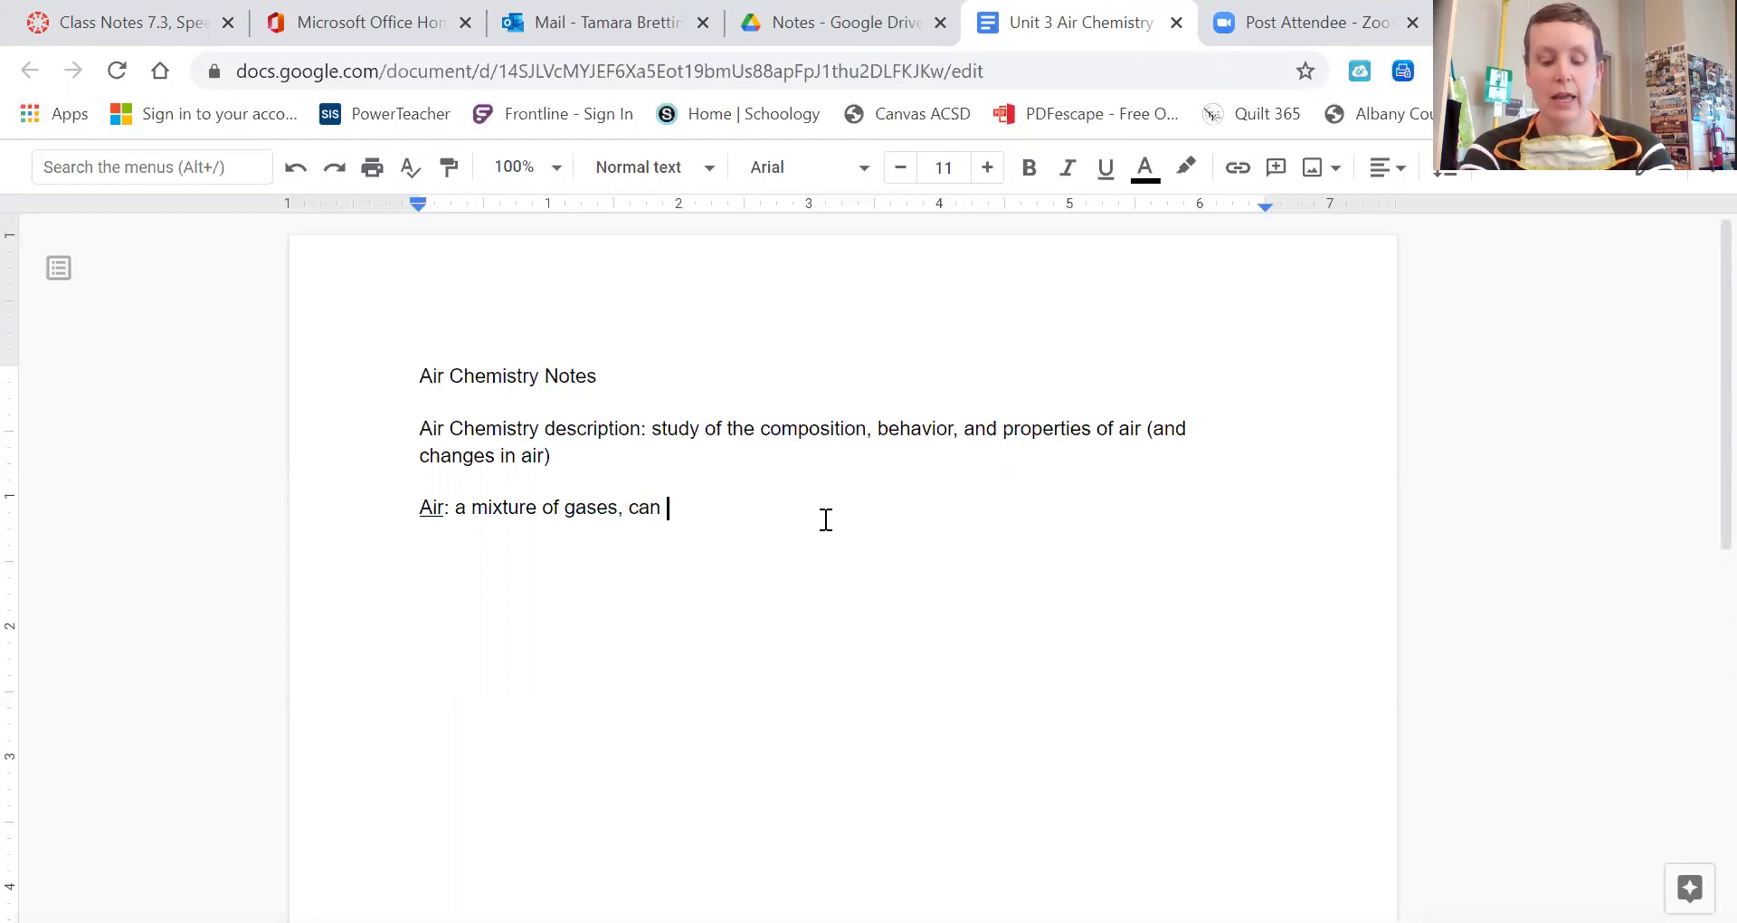
{"action": "type", "text": "be hom"}
{"action": "key", "text": "Tab"}
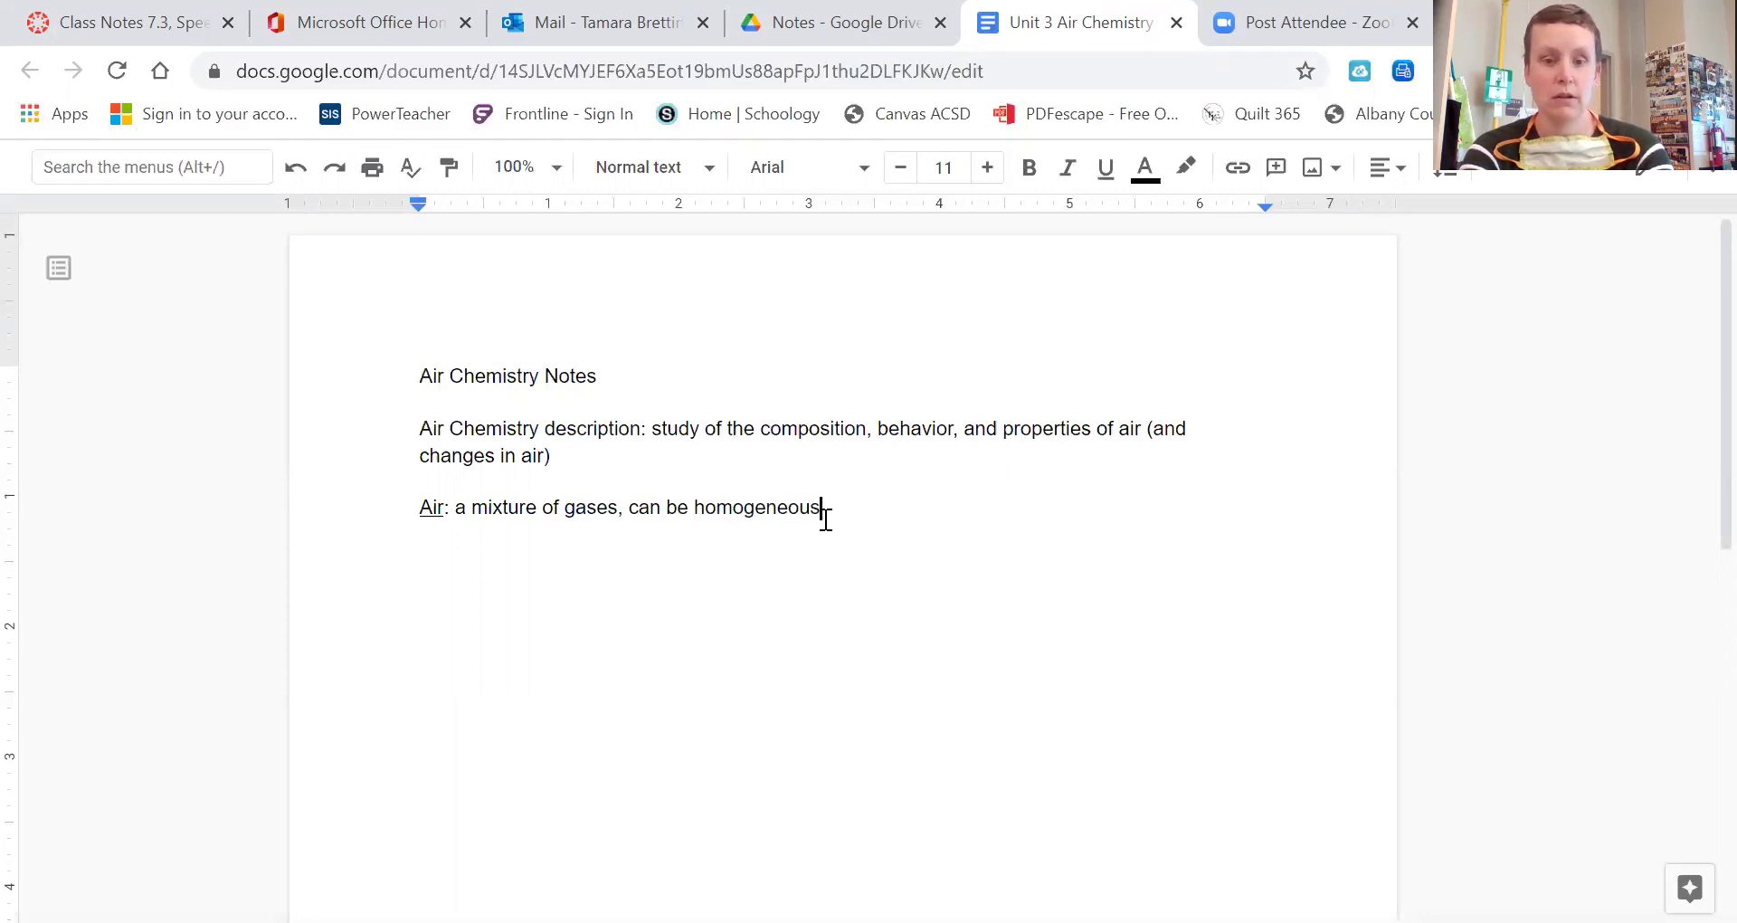
{"action": "type", "text": "or"}
{"action": "key", "text": "Tab"}
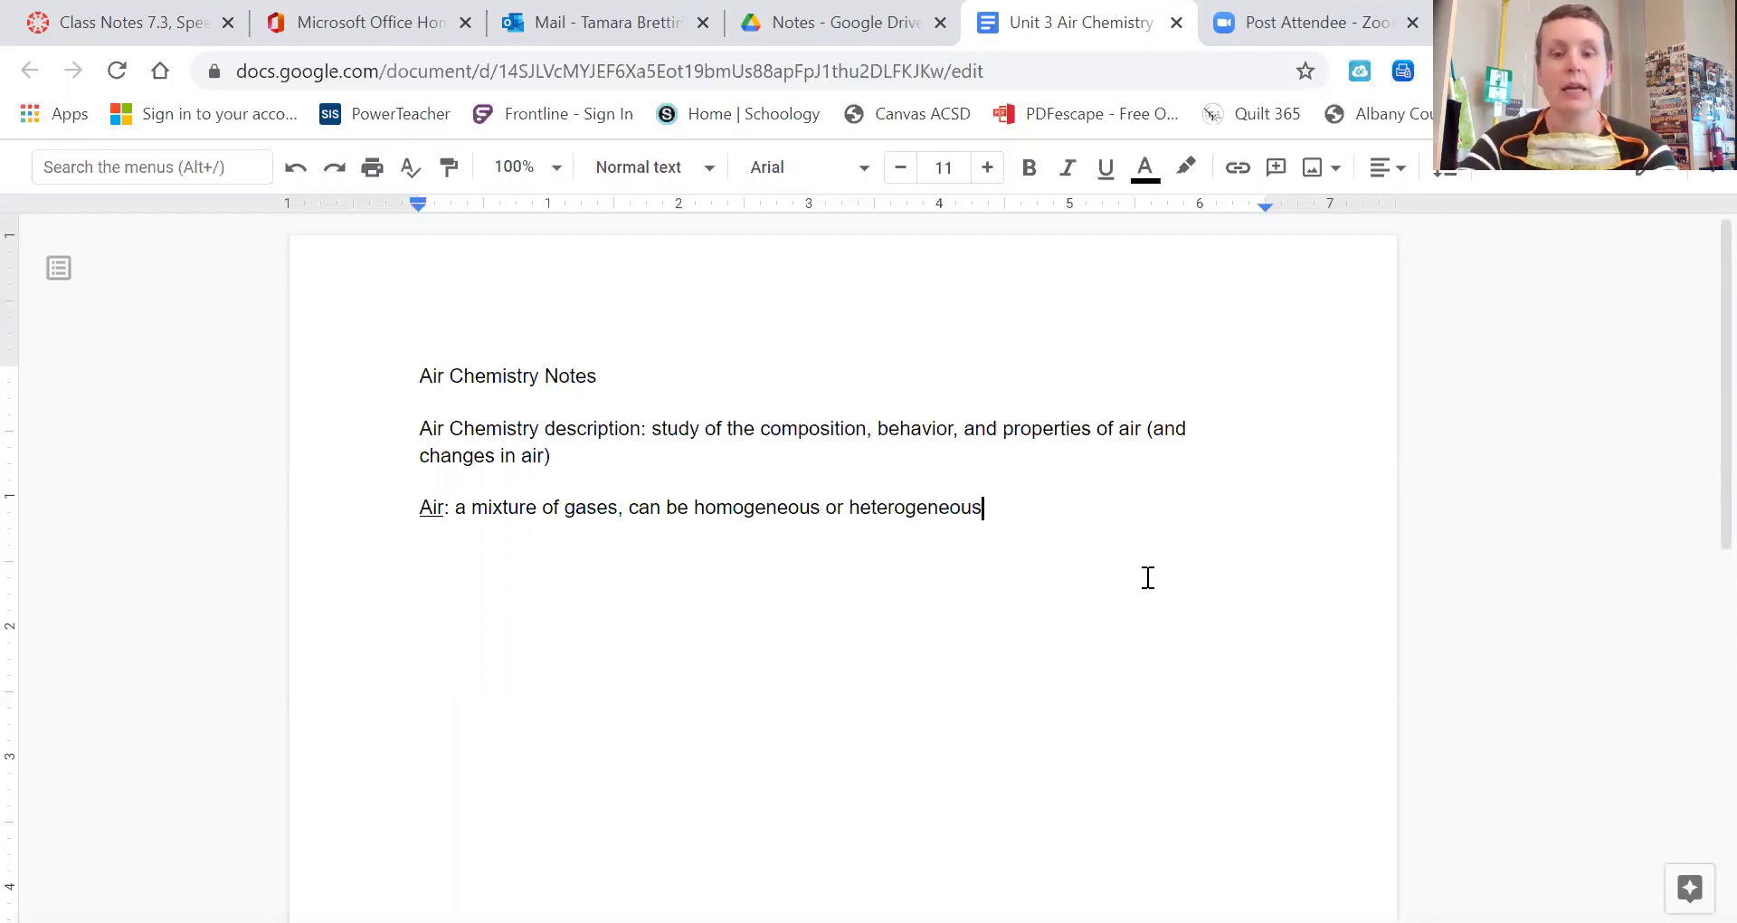
{"action": "type", "text": "de"}
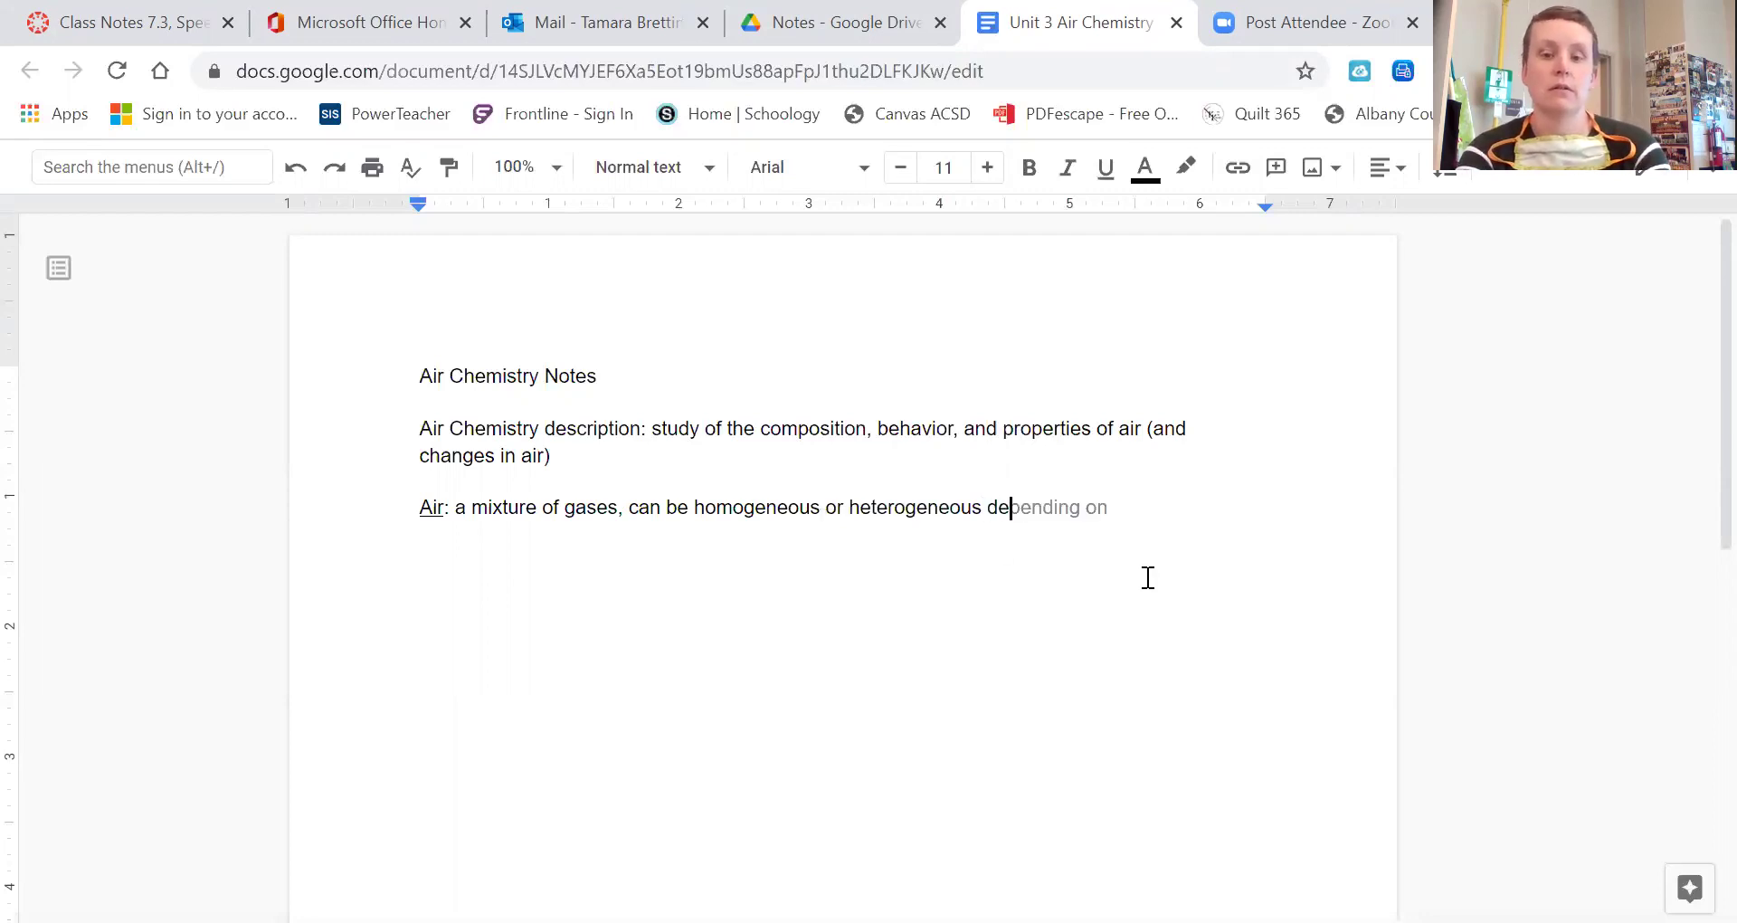
{"action": "type", "text": "pending on the sa"}
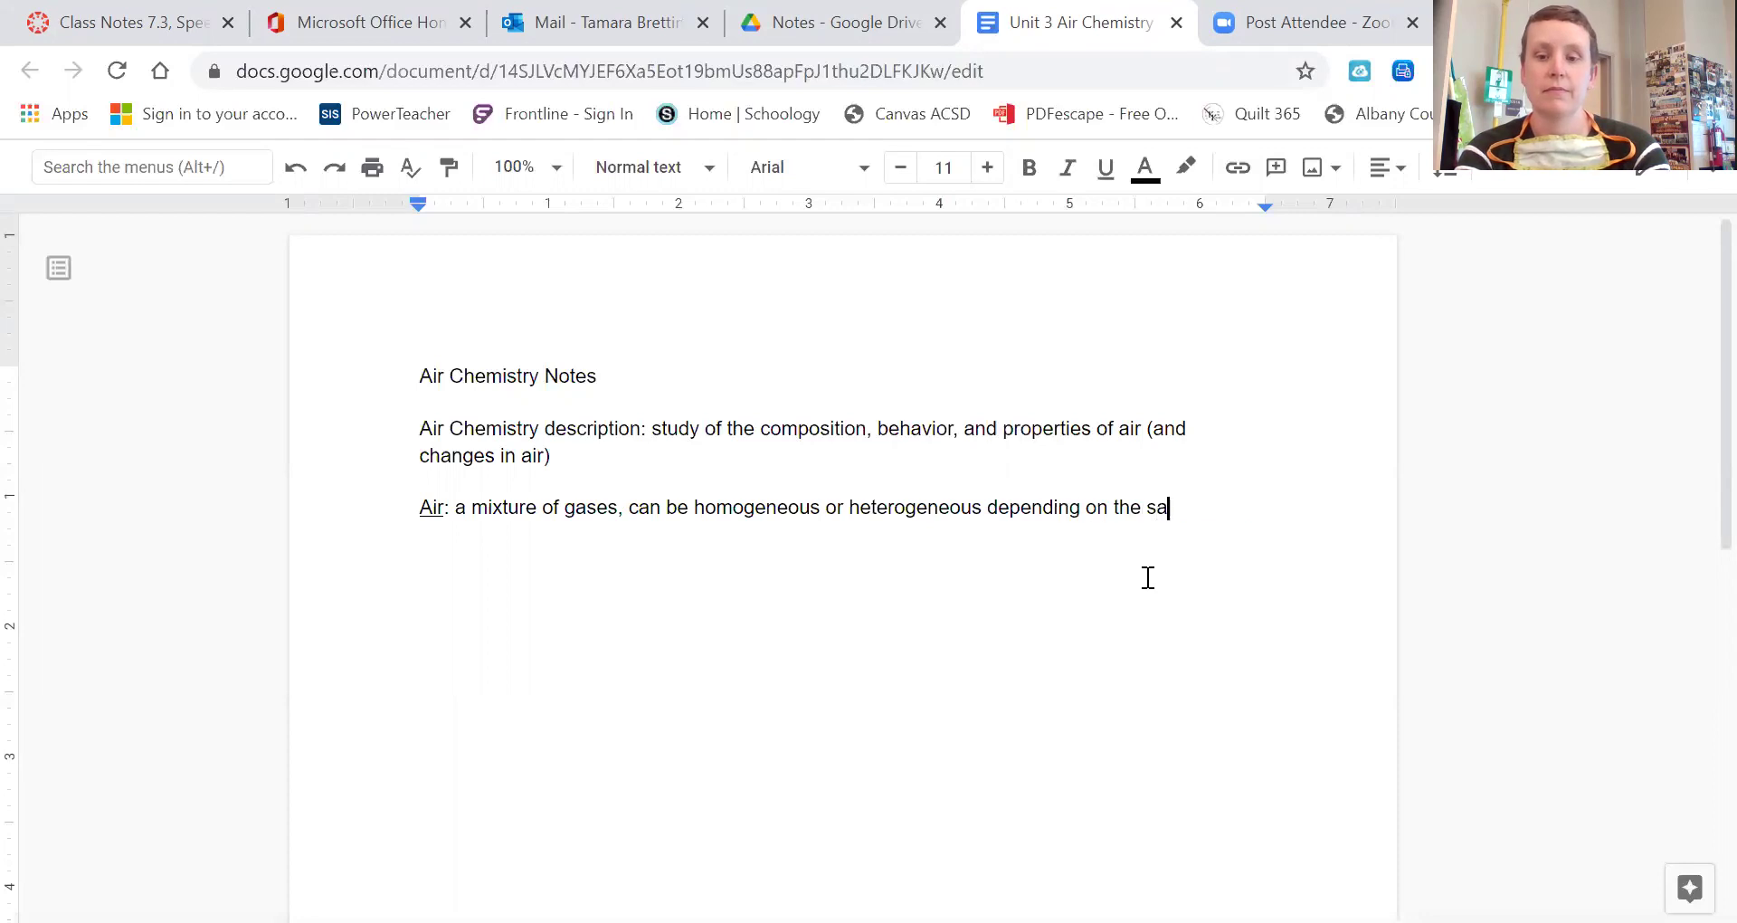
{"action": "type", "text": "mple size"}
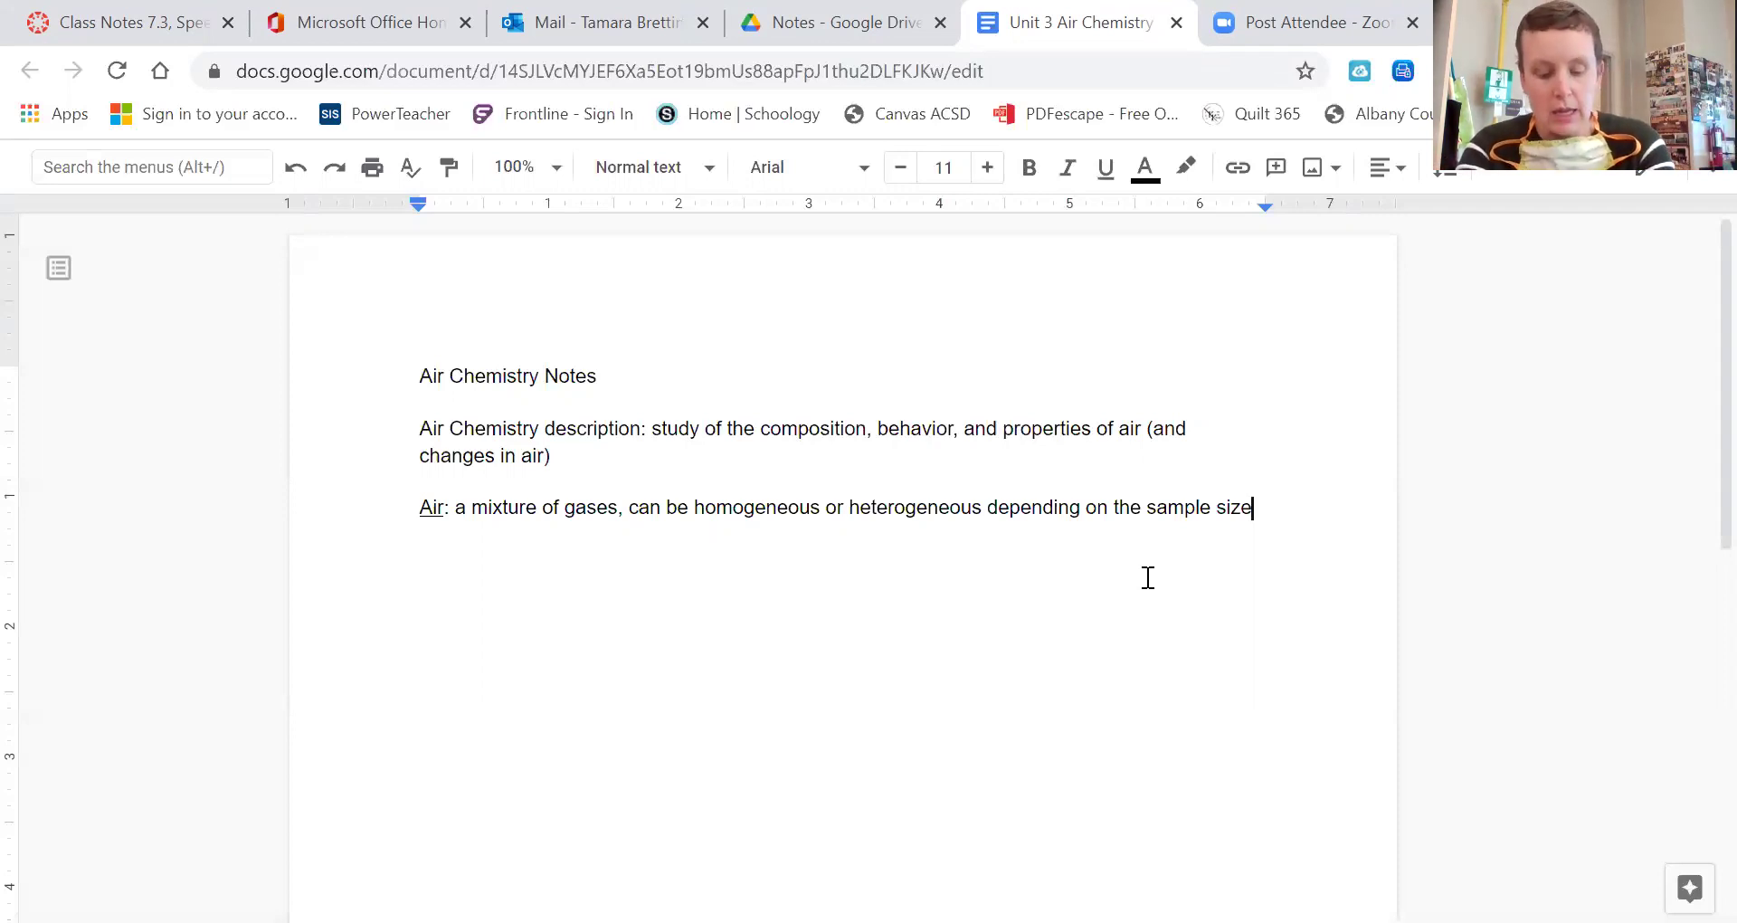
Step: Add a new paragraph below the Air definition reading "Composition of Air: 78.09% Nitrogen"
{"action": "key", "text": "Return"}
{"action": "key", "text": "Return"}
{"action": "type", "text": "Composition of "}
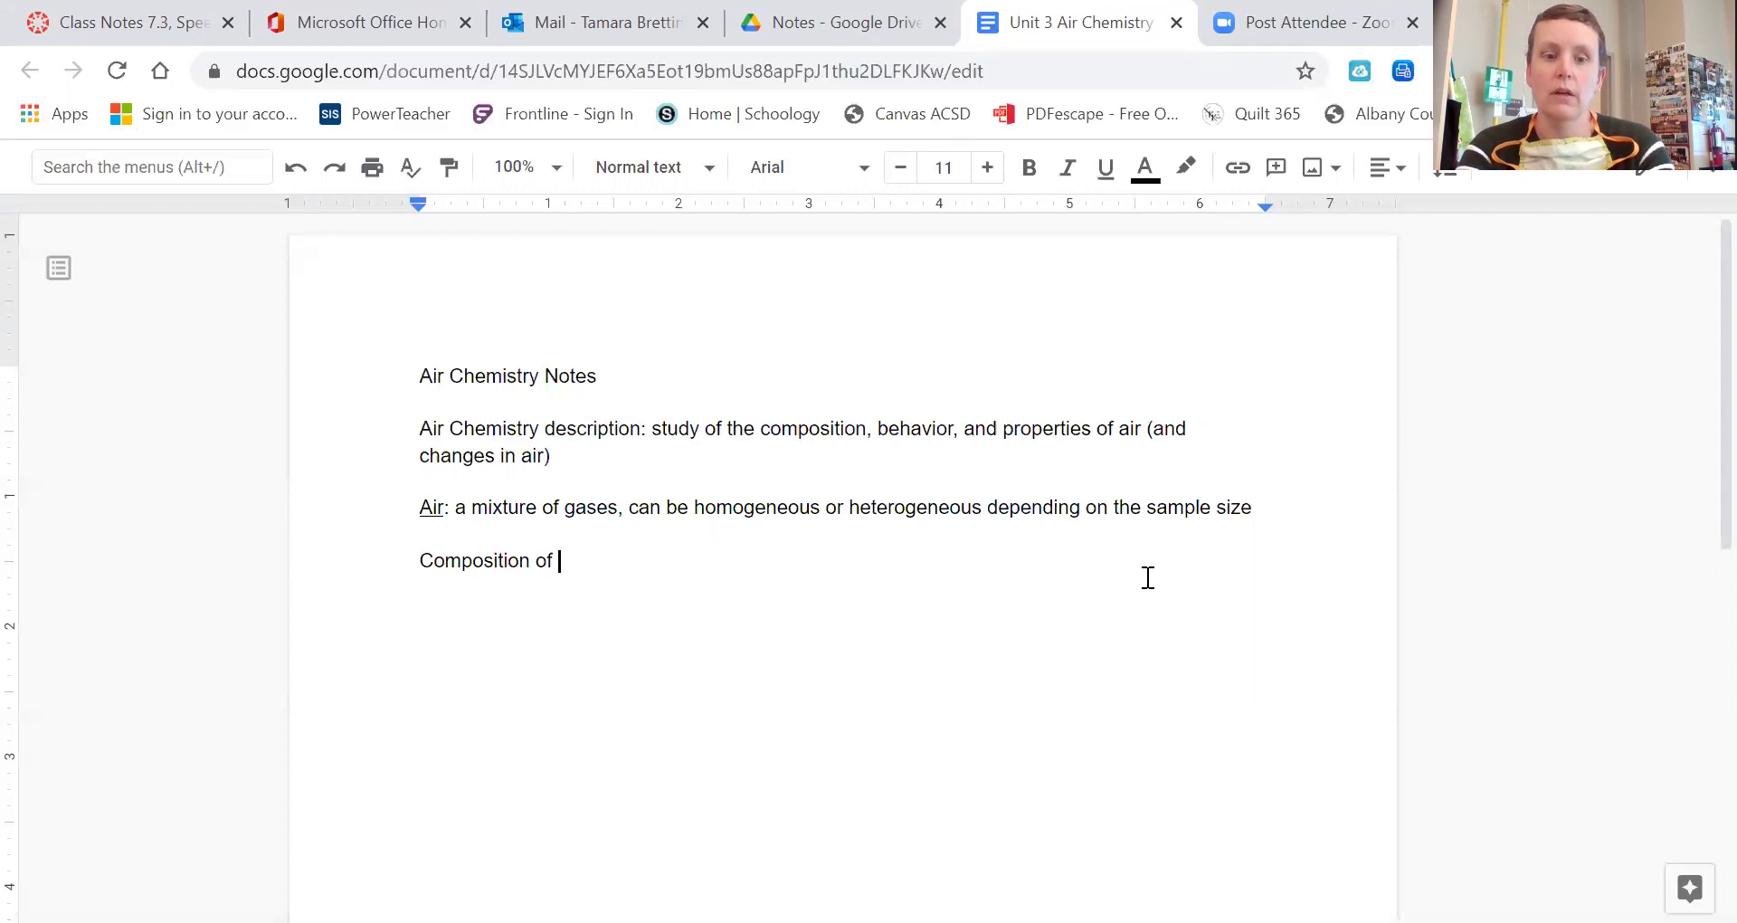
{"action": "type", "text": "Air:"}
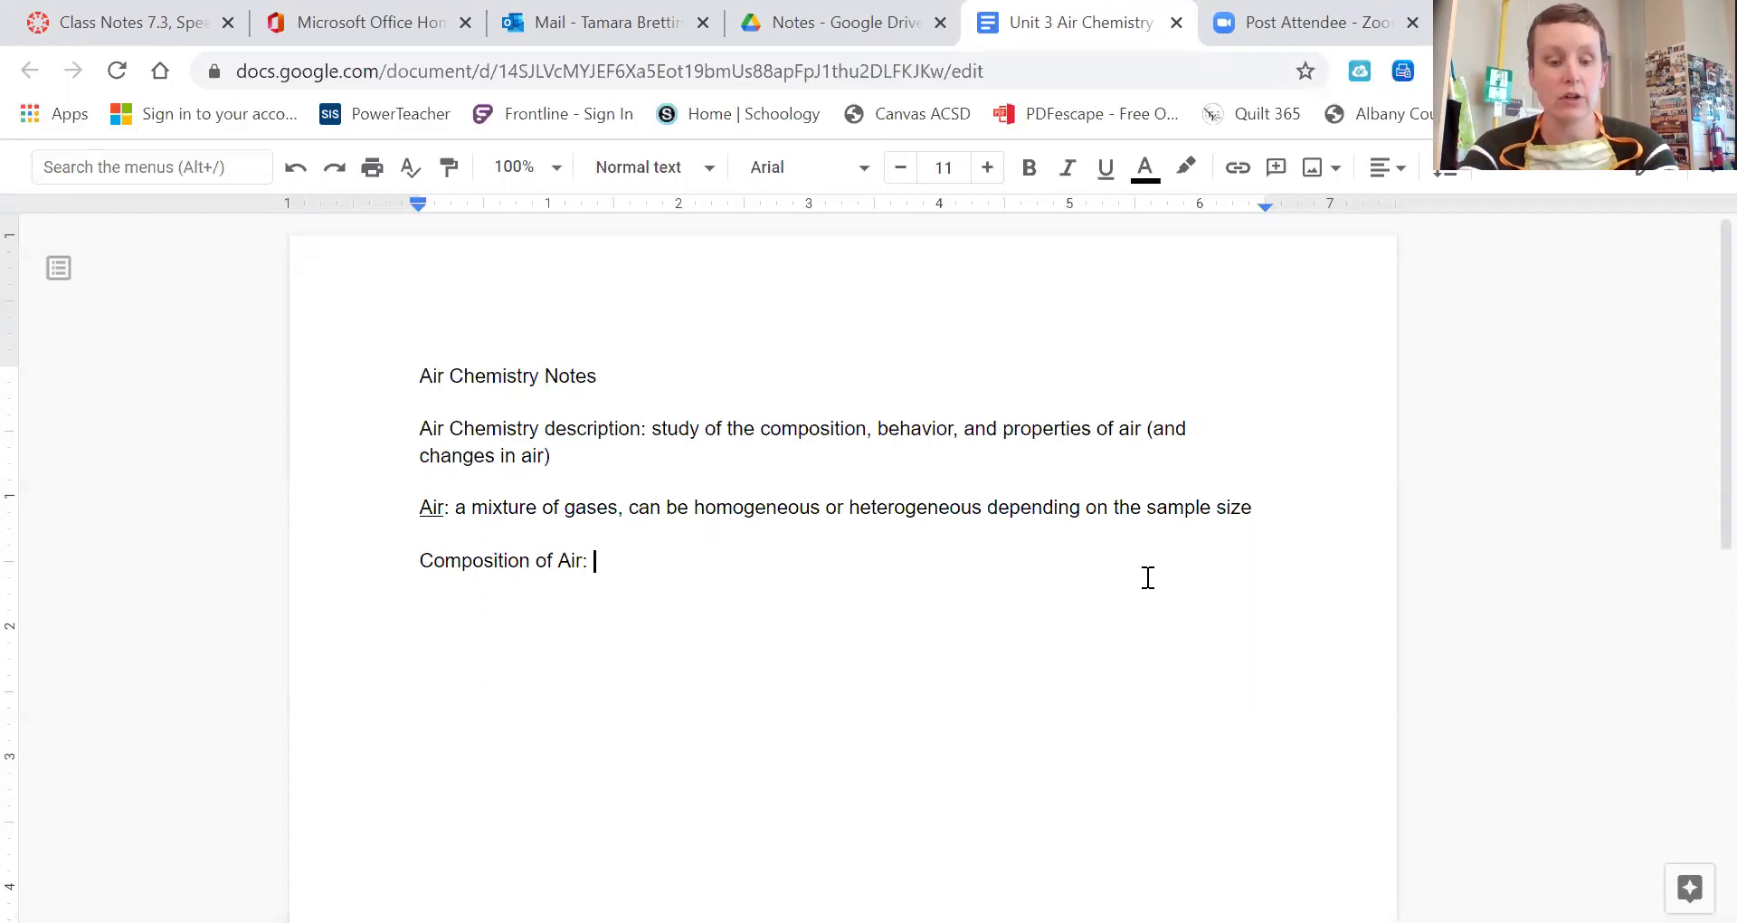
{"action": "type", "text": " 78"}
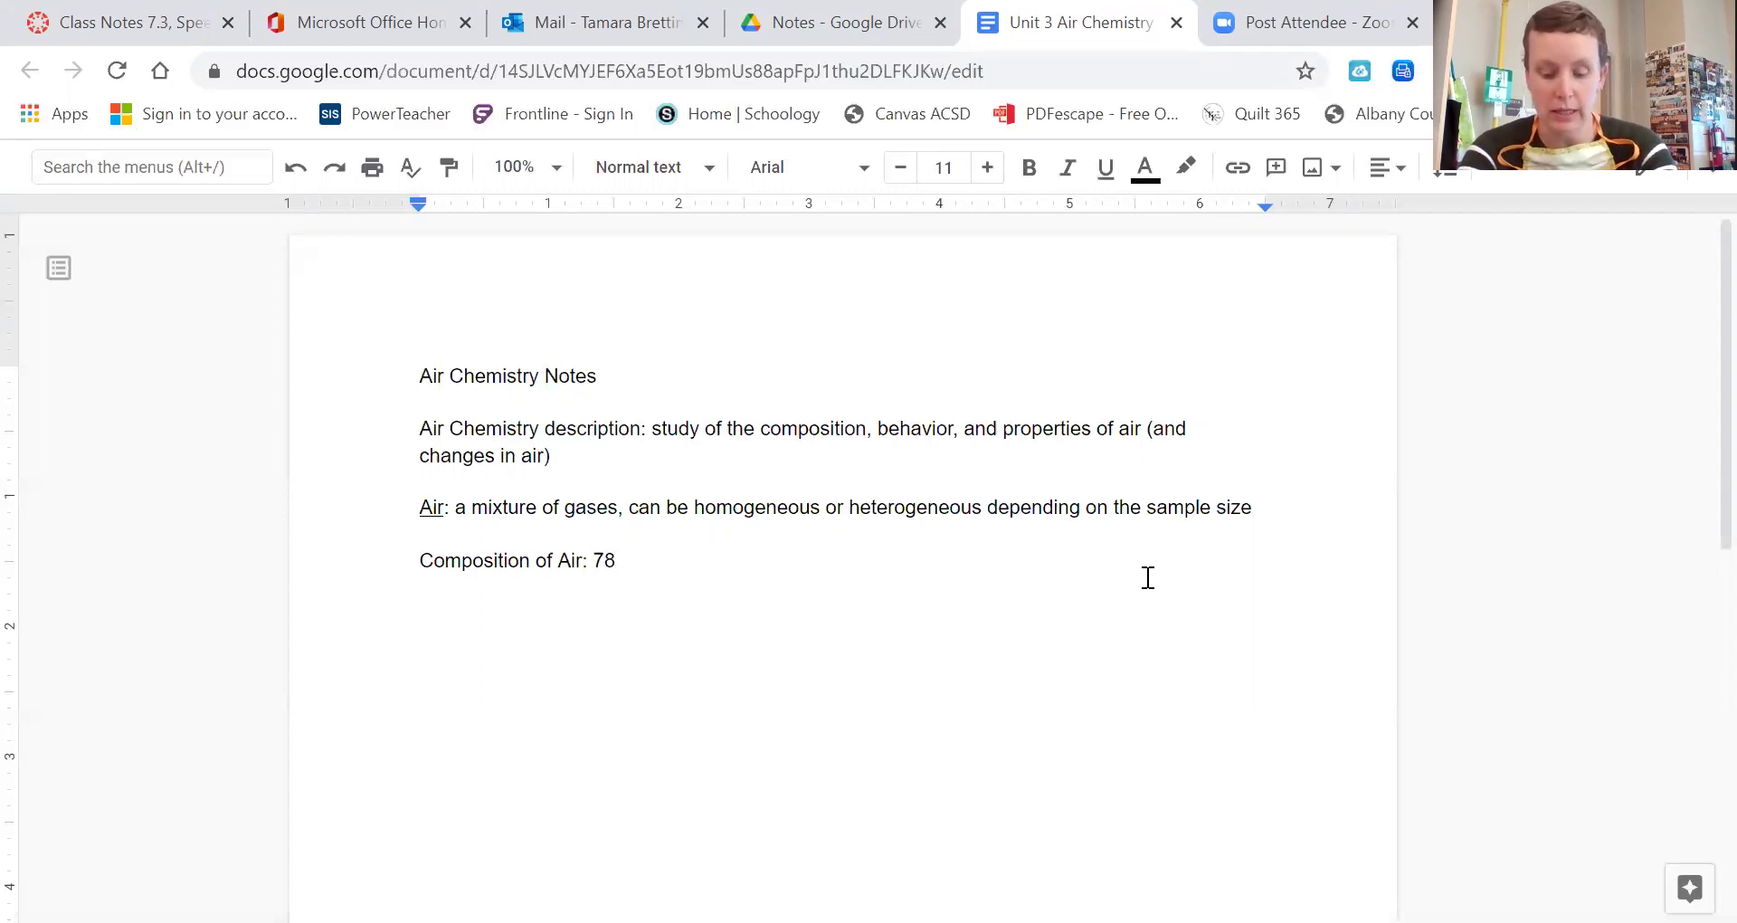
{"action": "type", "text": ".09"}
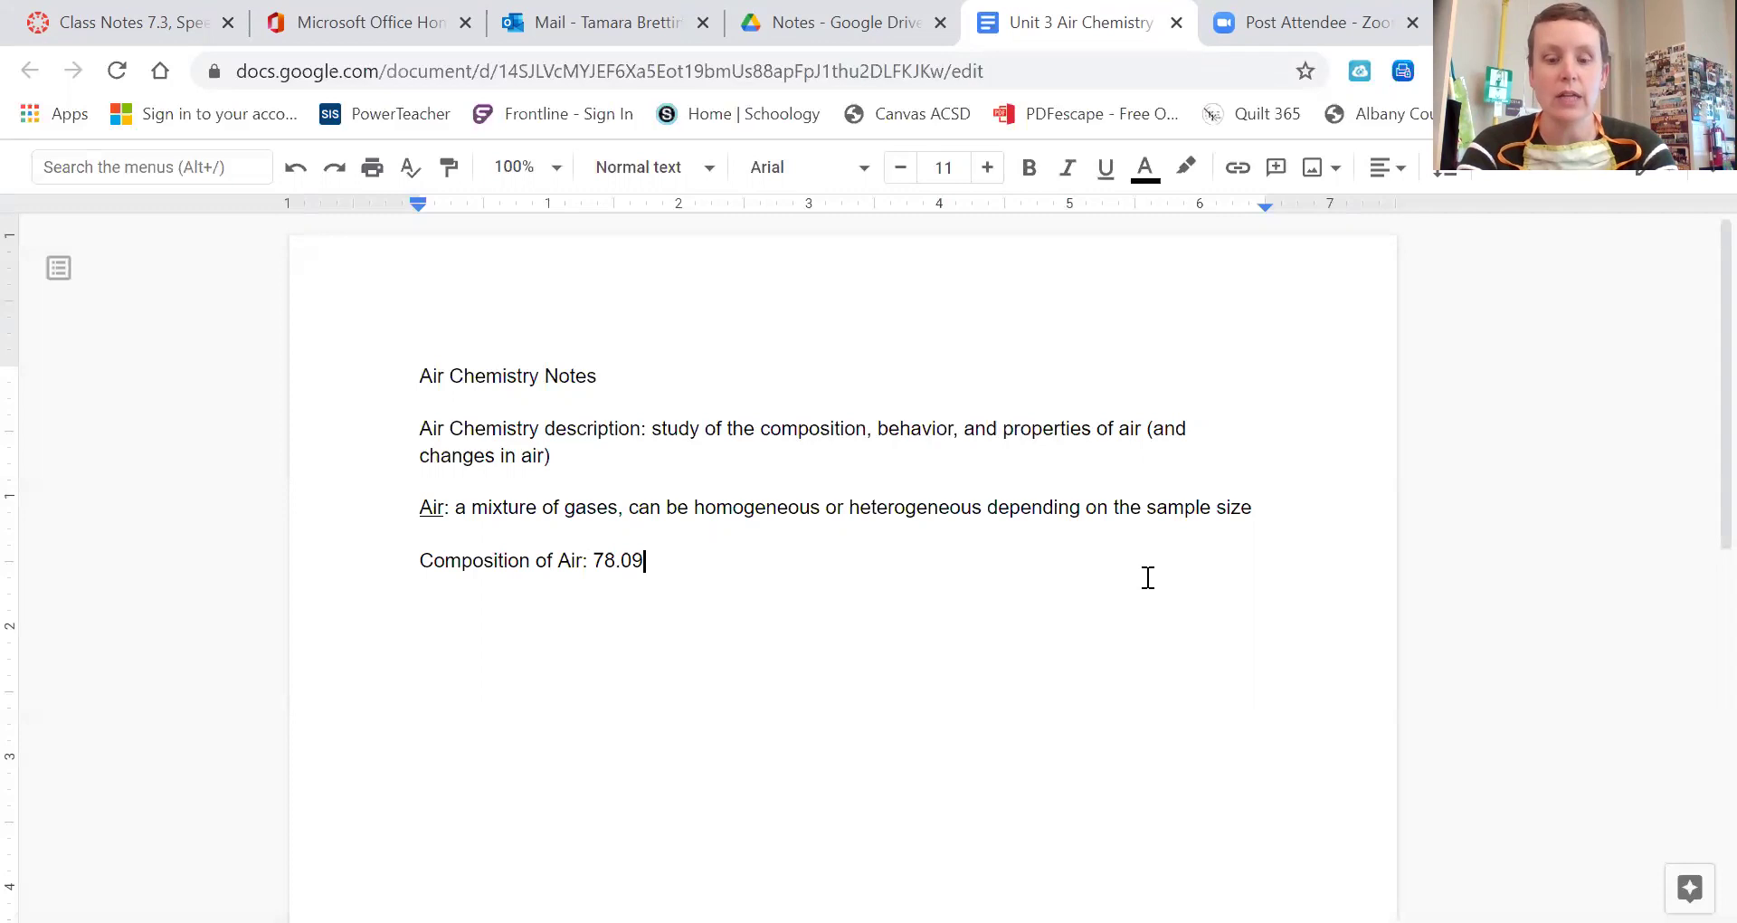
{"action": "type", "text": "% N"}
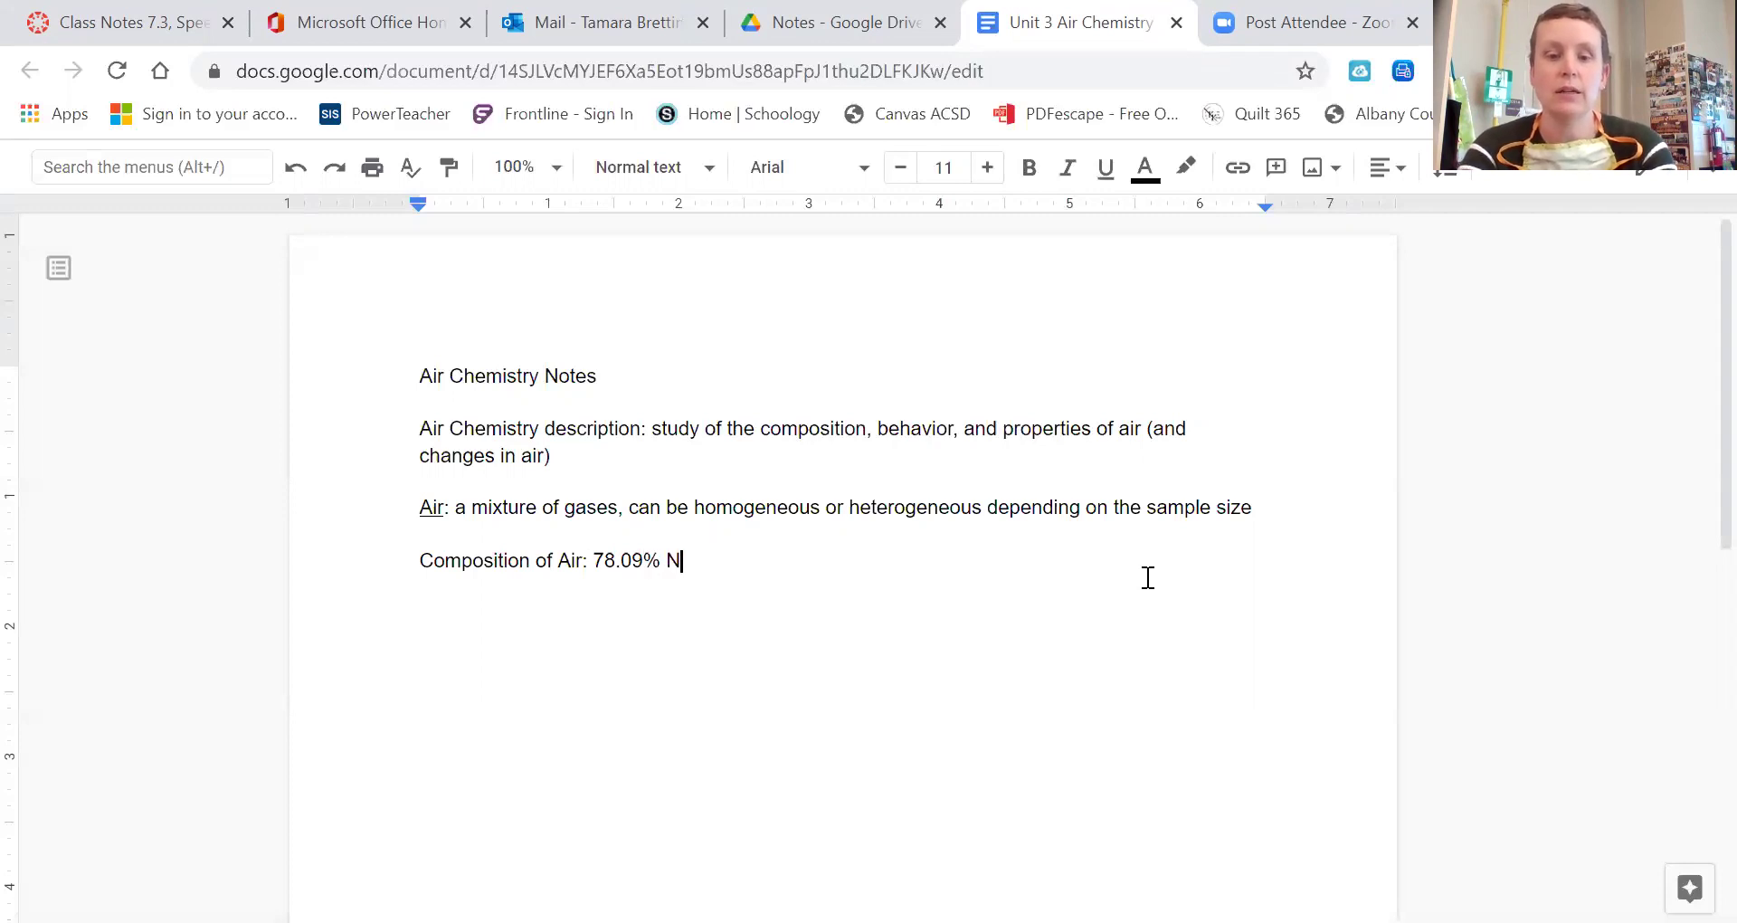
{"action": "type", "text": "itrogen"}
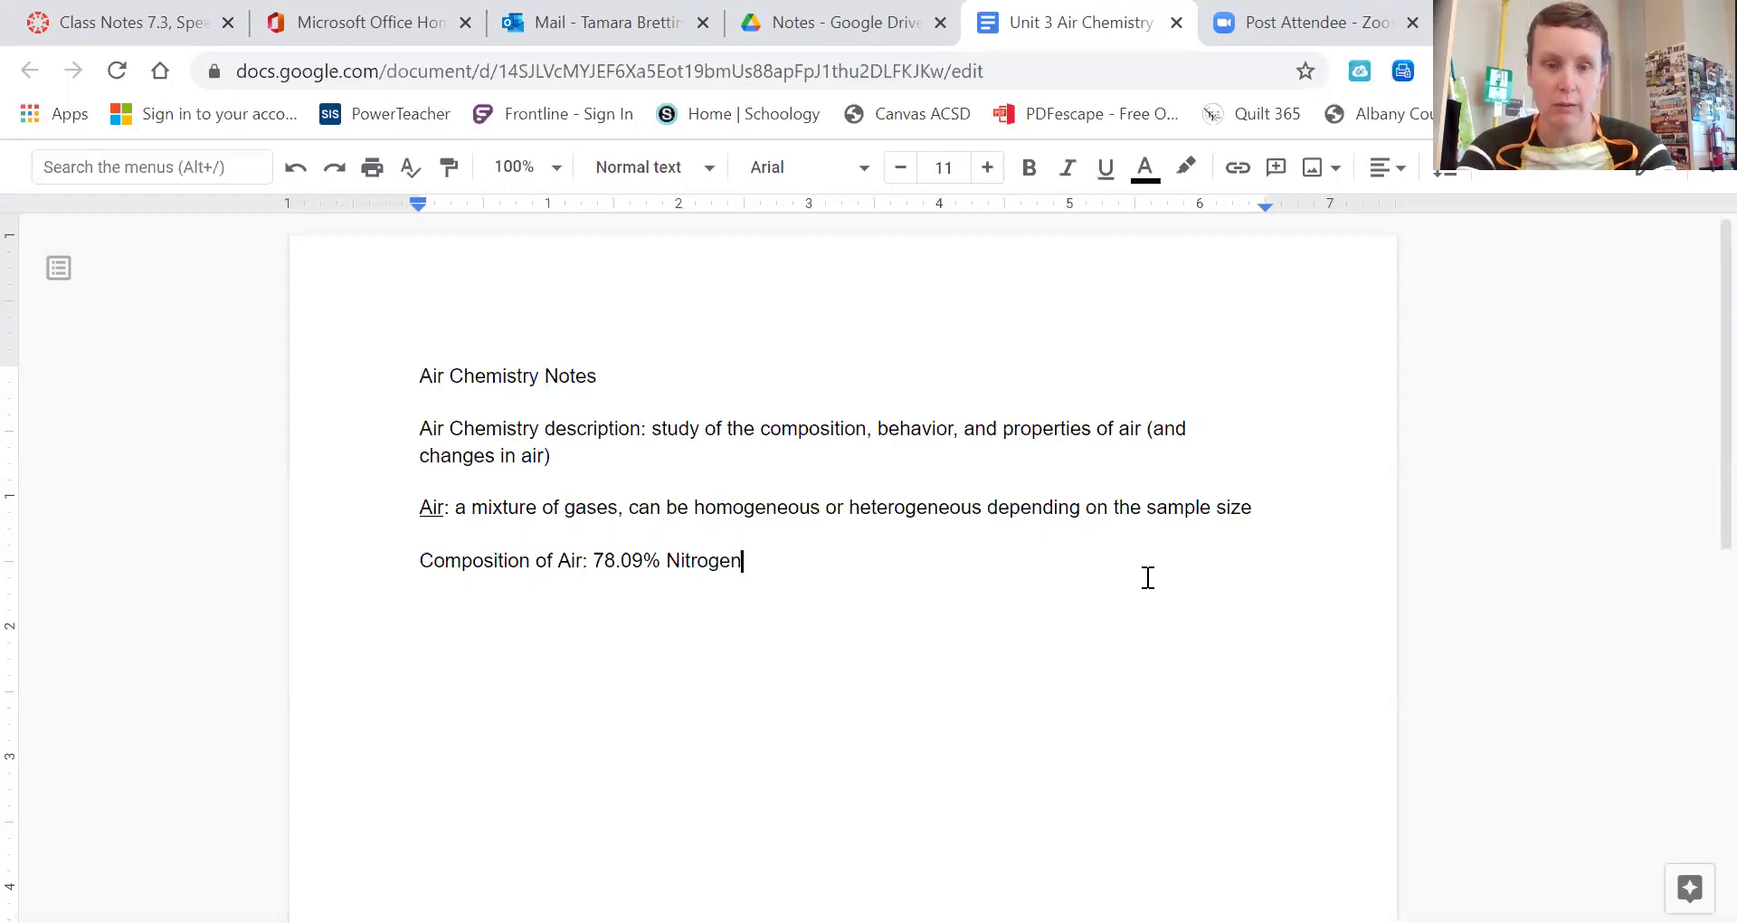
Step: Continue the Composition of Air line after Nitrogen with ", 20.95% Oxygen, 0.93% Argon, 0.039% Carbon dioxide"
{"action": "type", "text": ", 20.95%"}
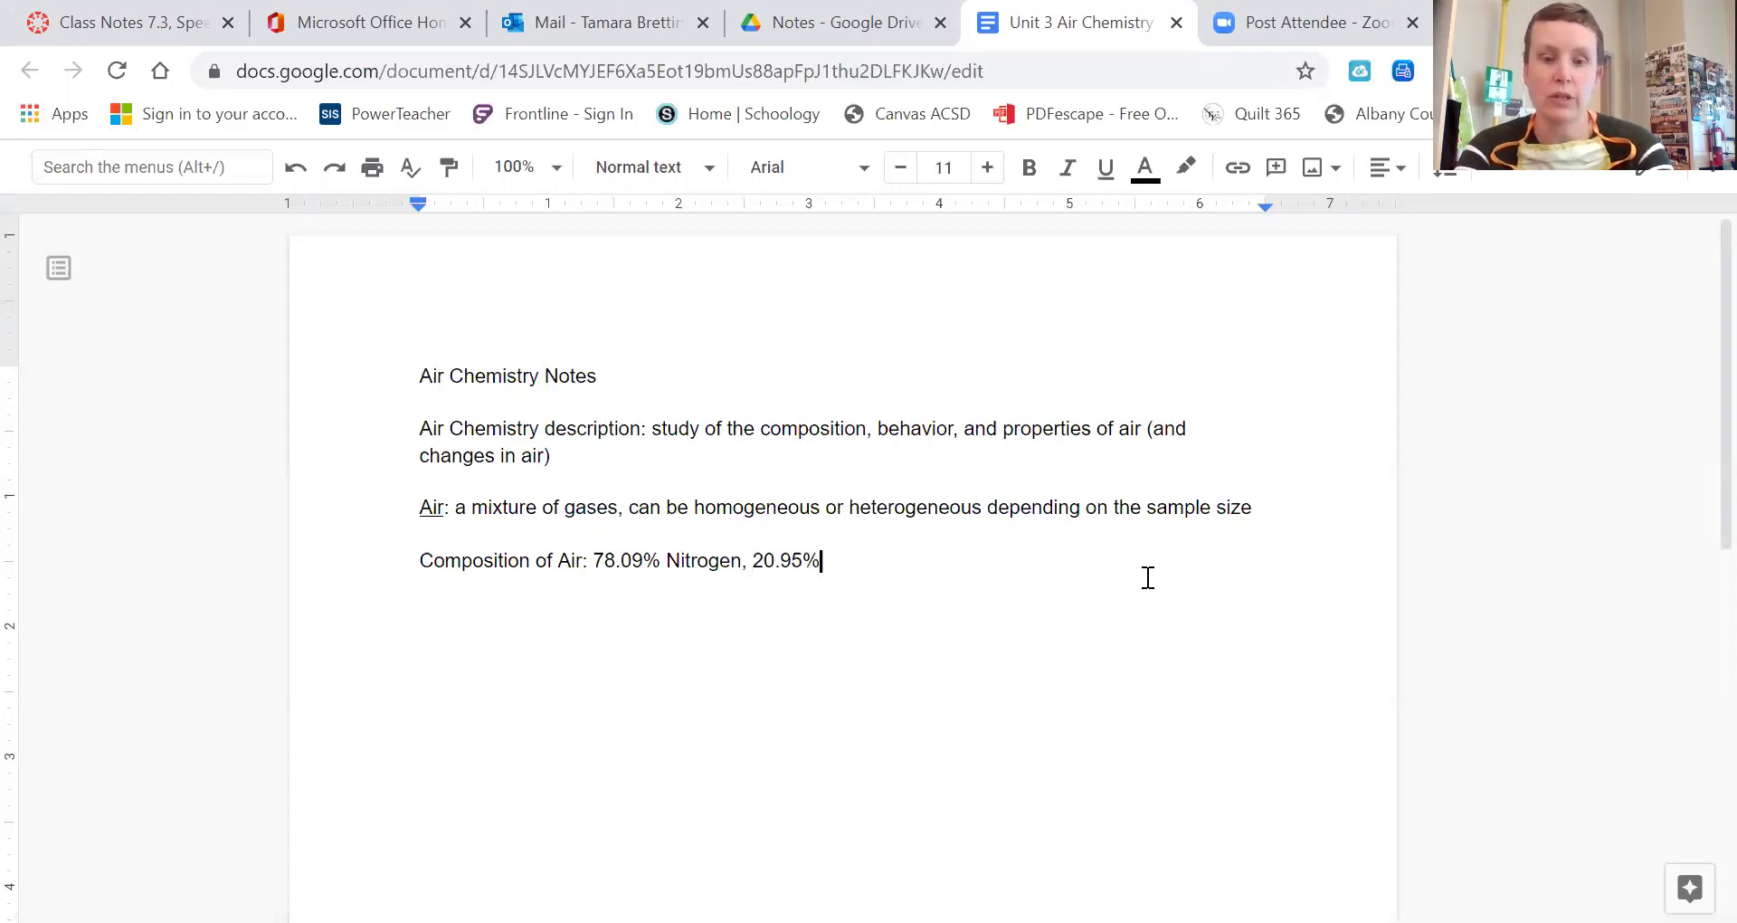
{"action": "type", "text": " O"}
{"action": "key", "text": "BackSpace"}
{"action": "type", "text": "Oxygen"}
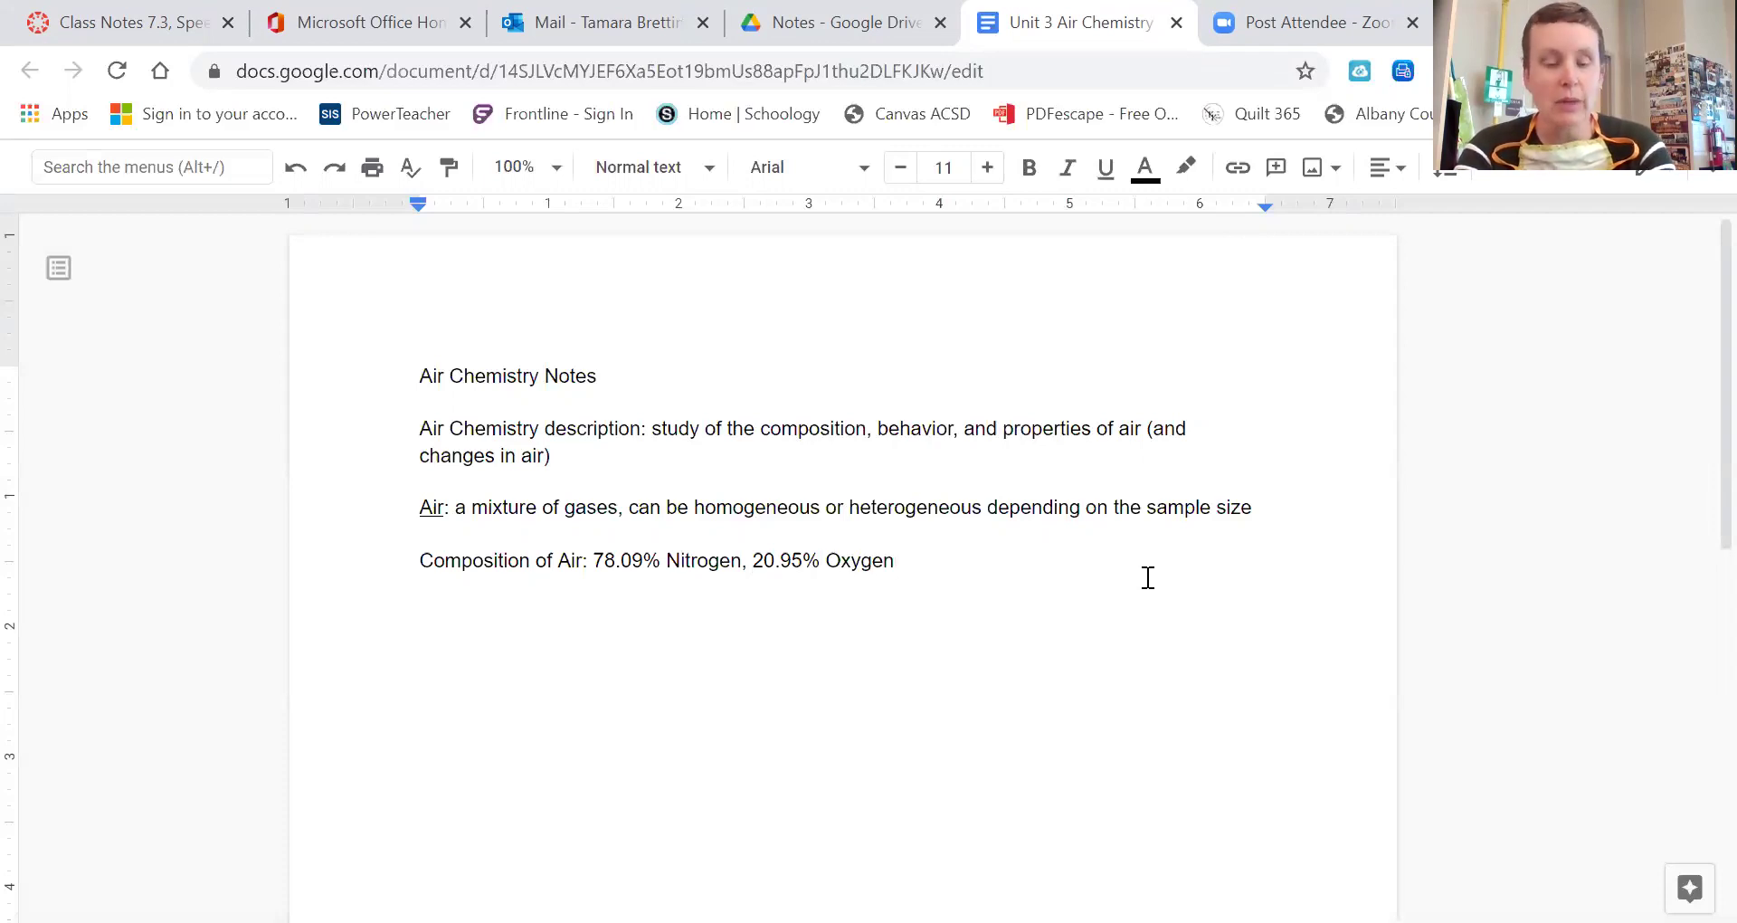
{"action": "type", "text": ", 0"}
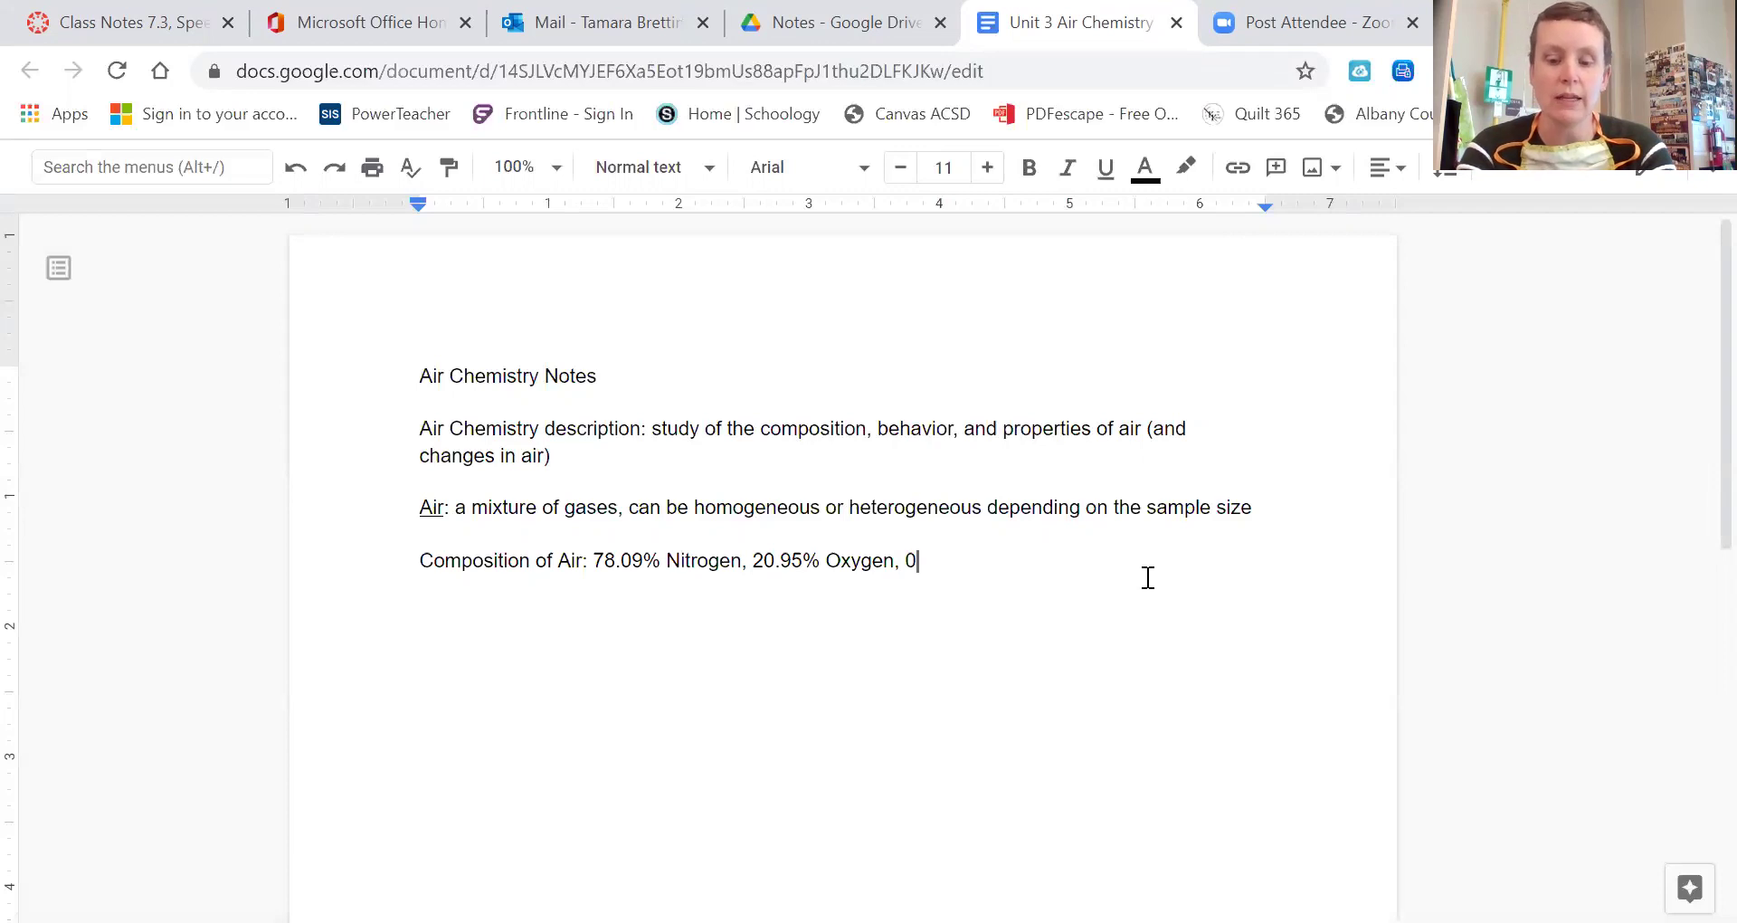
{"action": "type", "text": ".93%"}
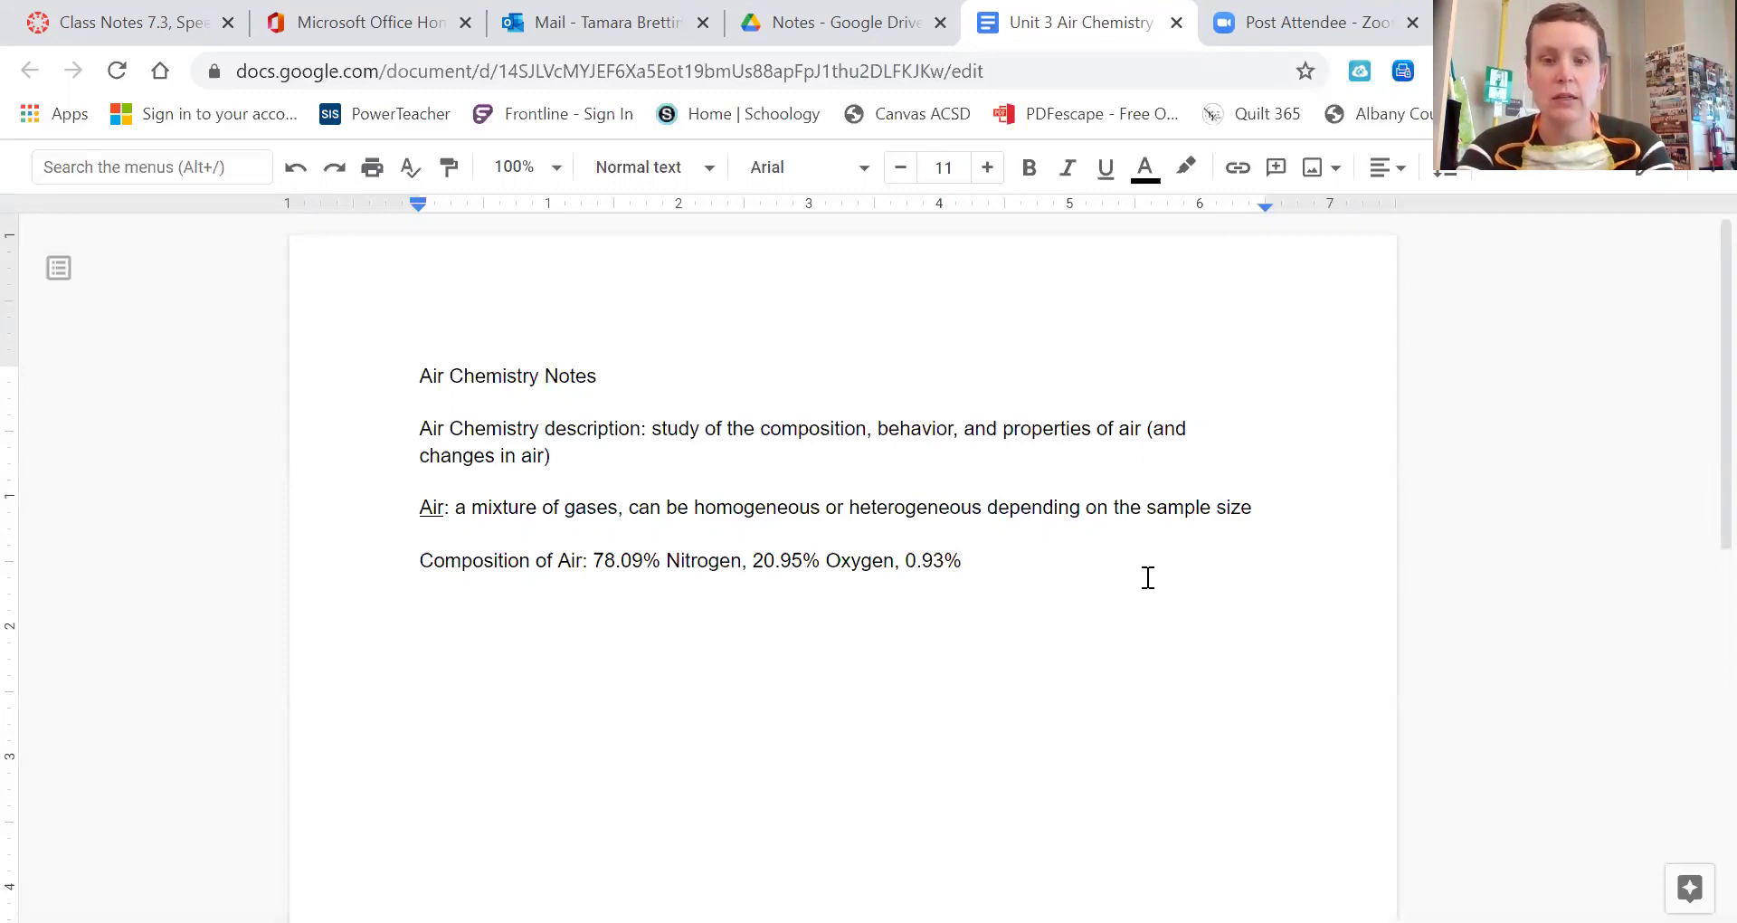
{"action": "type", "text": "Argon"}
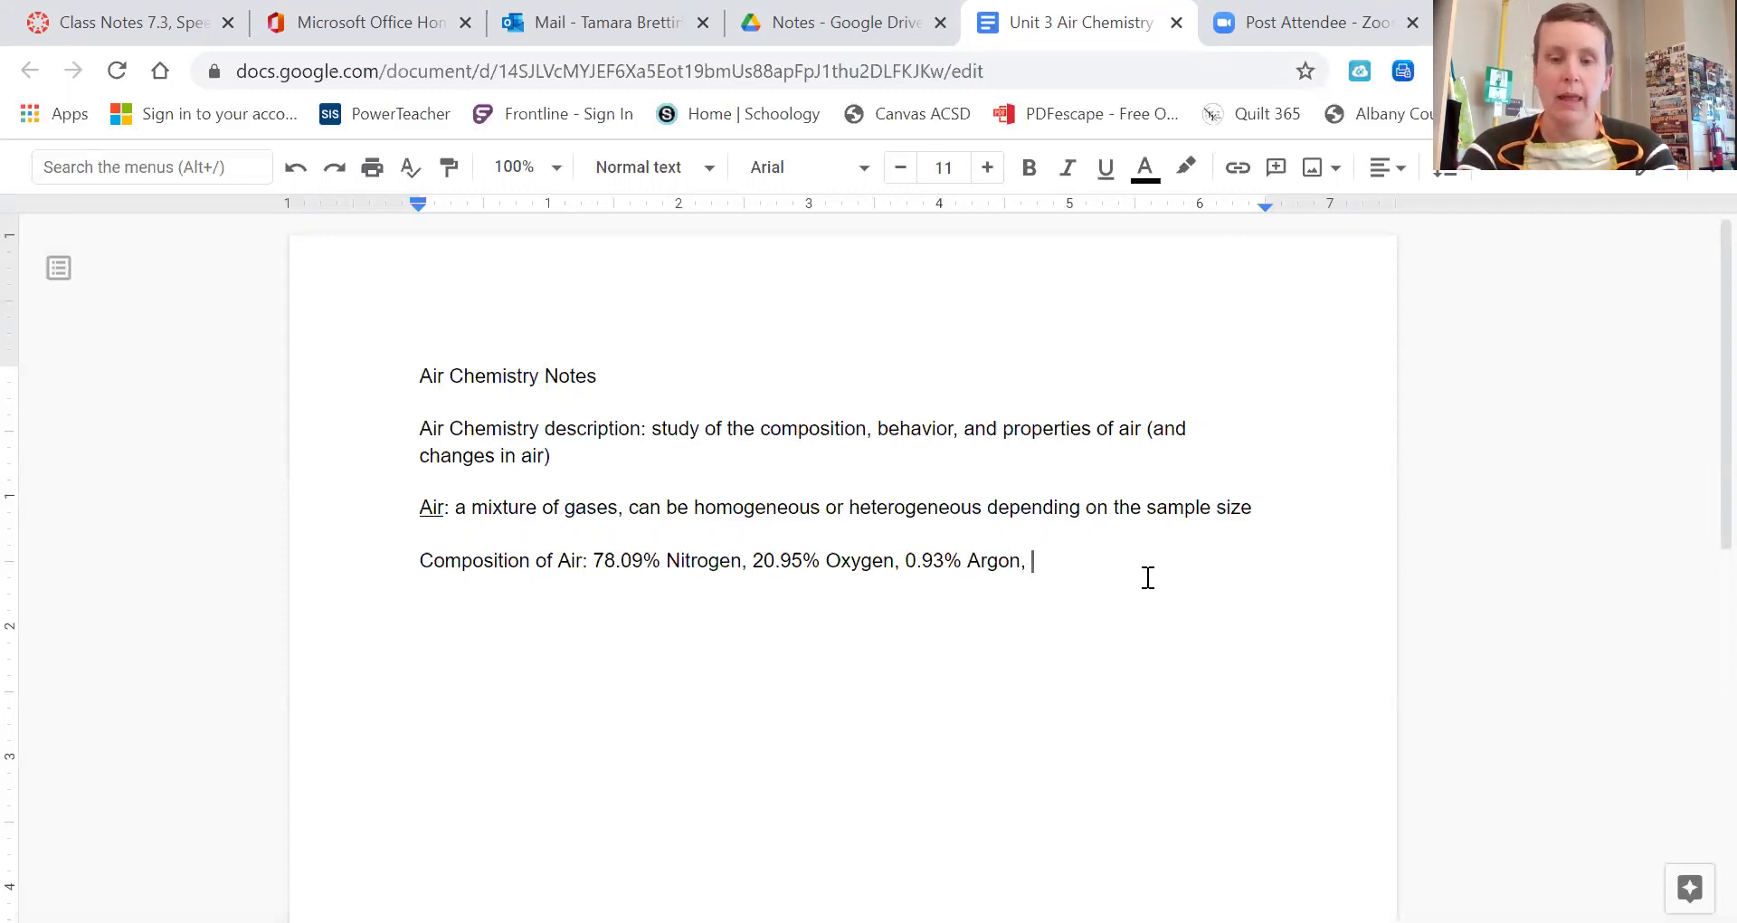
{"action": "type", "text": ", 0."}
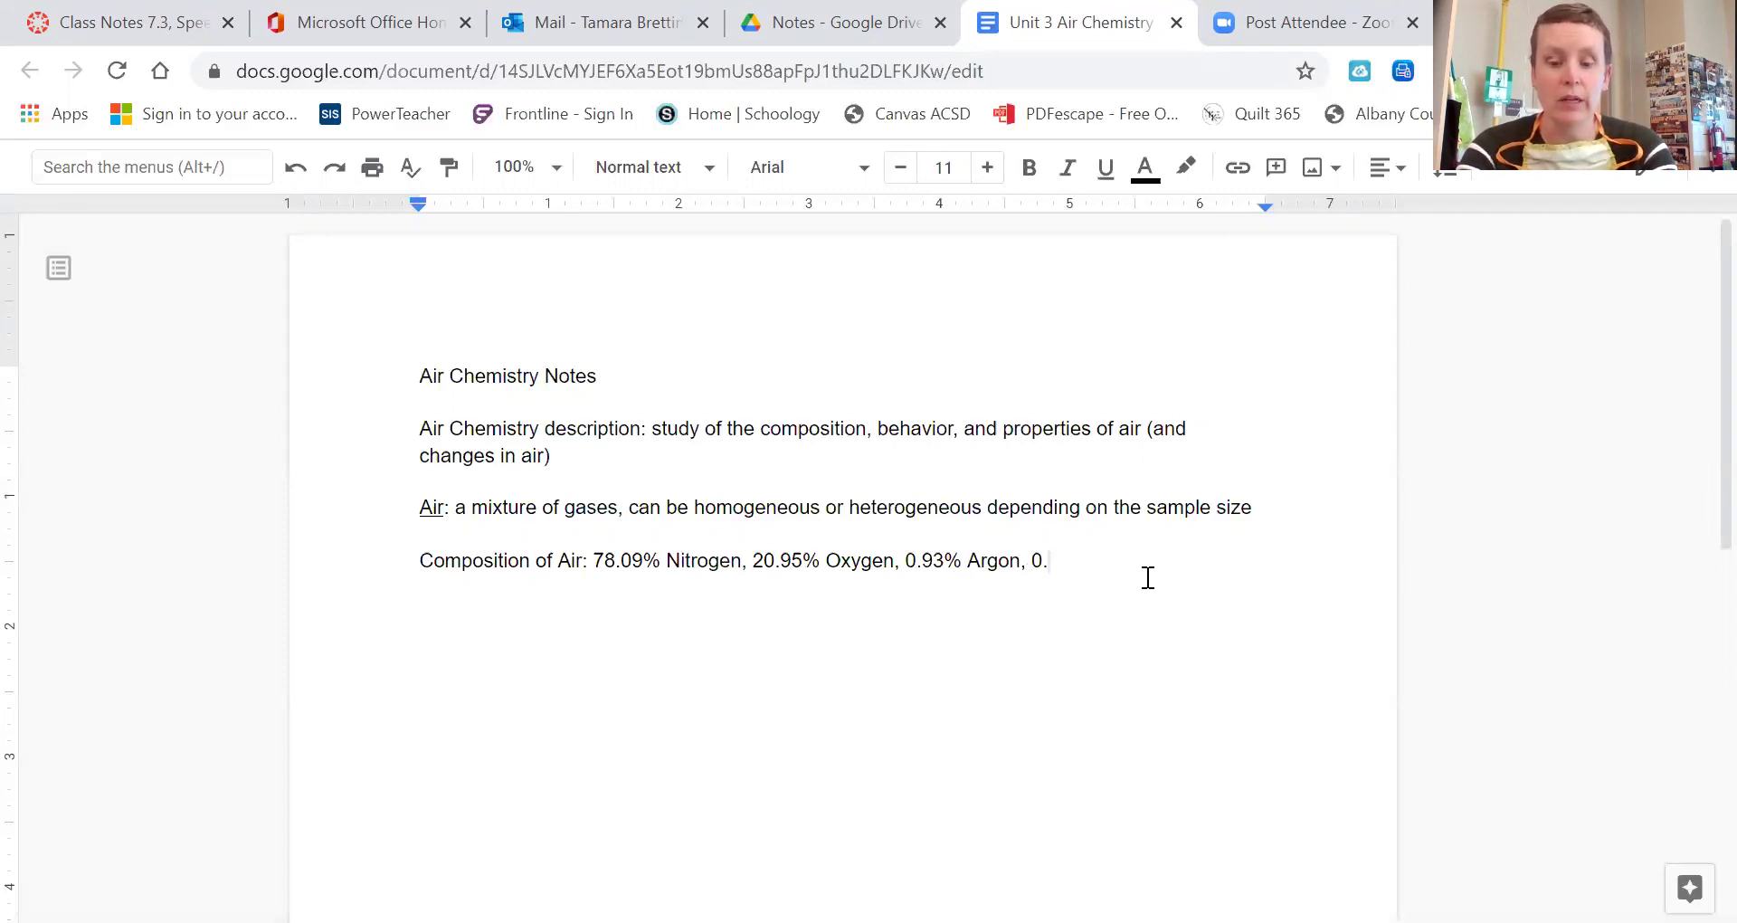
{"action": "type", "text": "039%"}
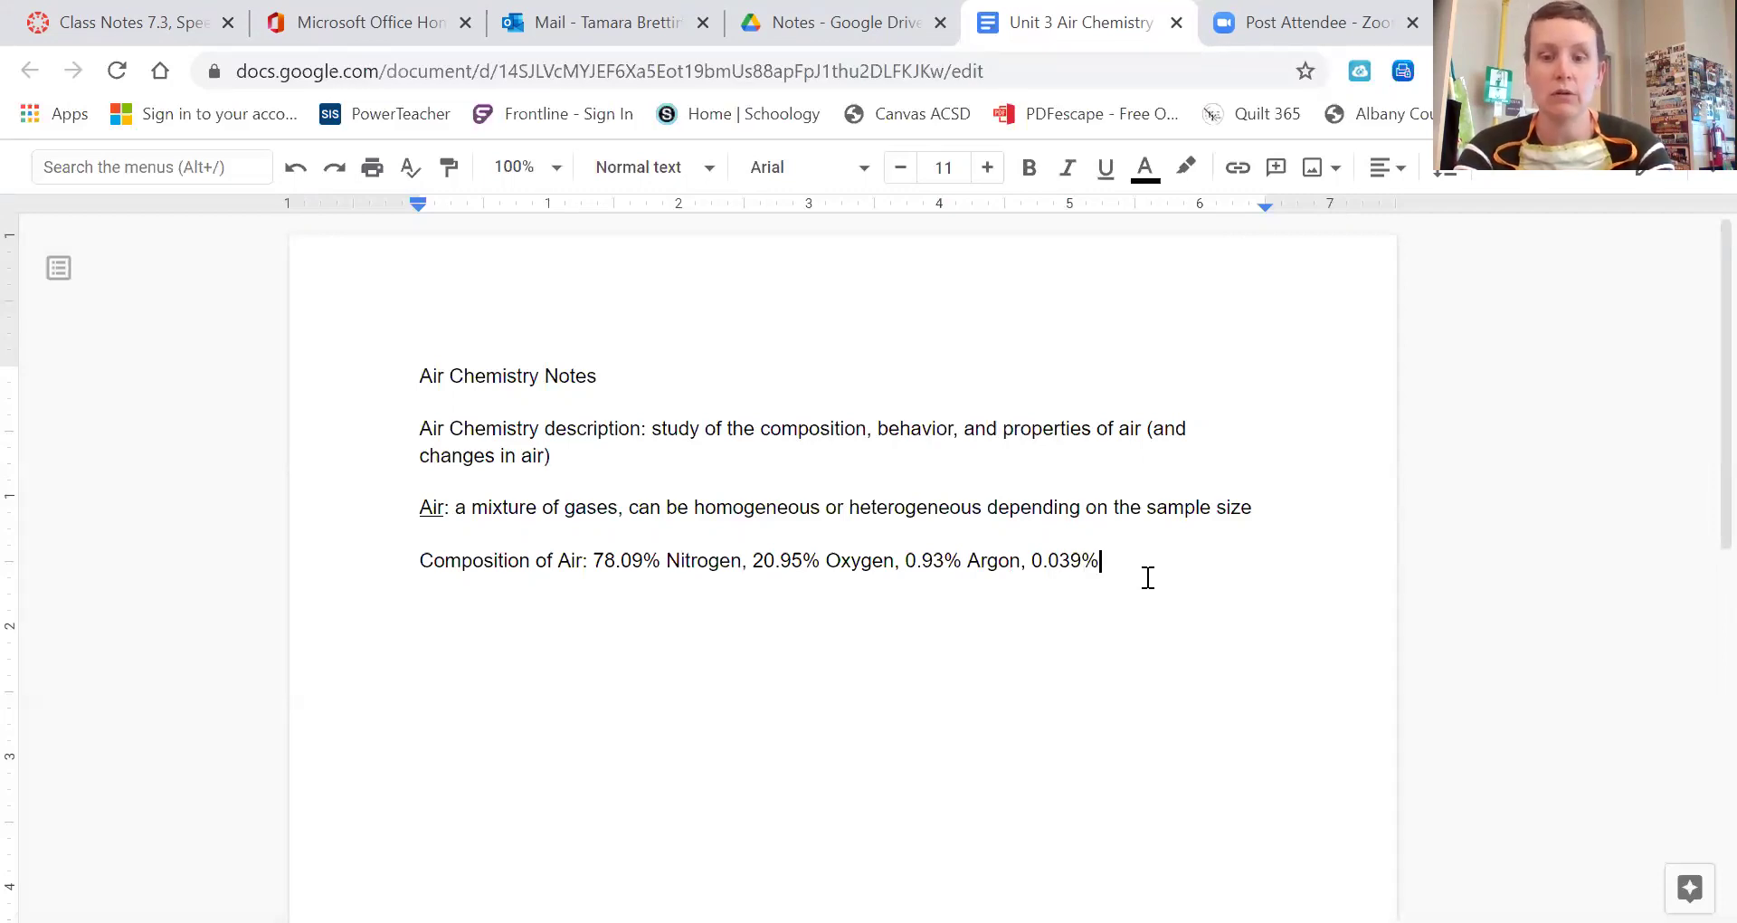
{"action": "type", "text": " Carbon dioxide"}
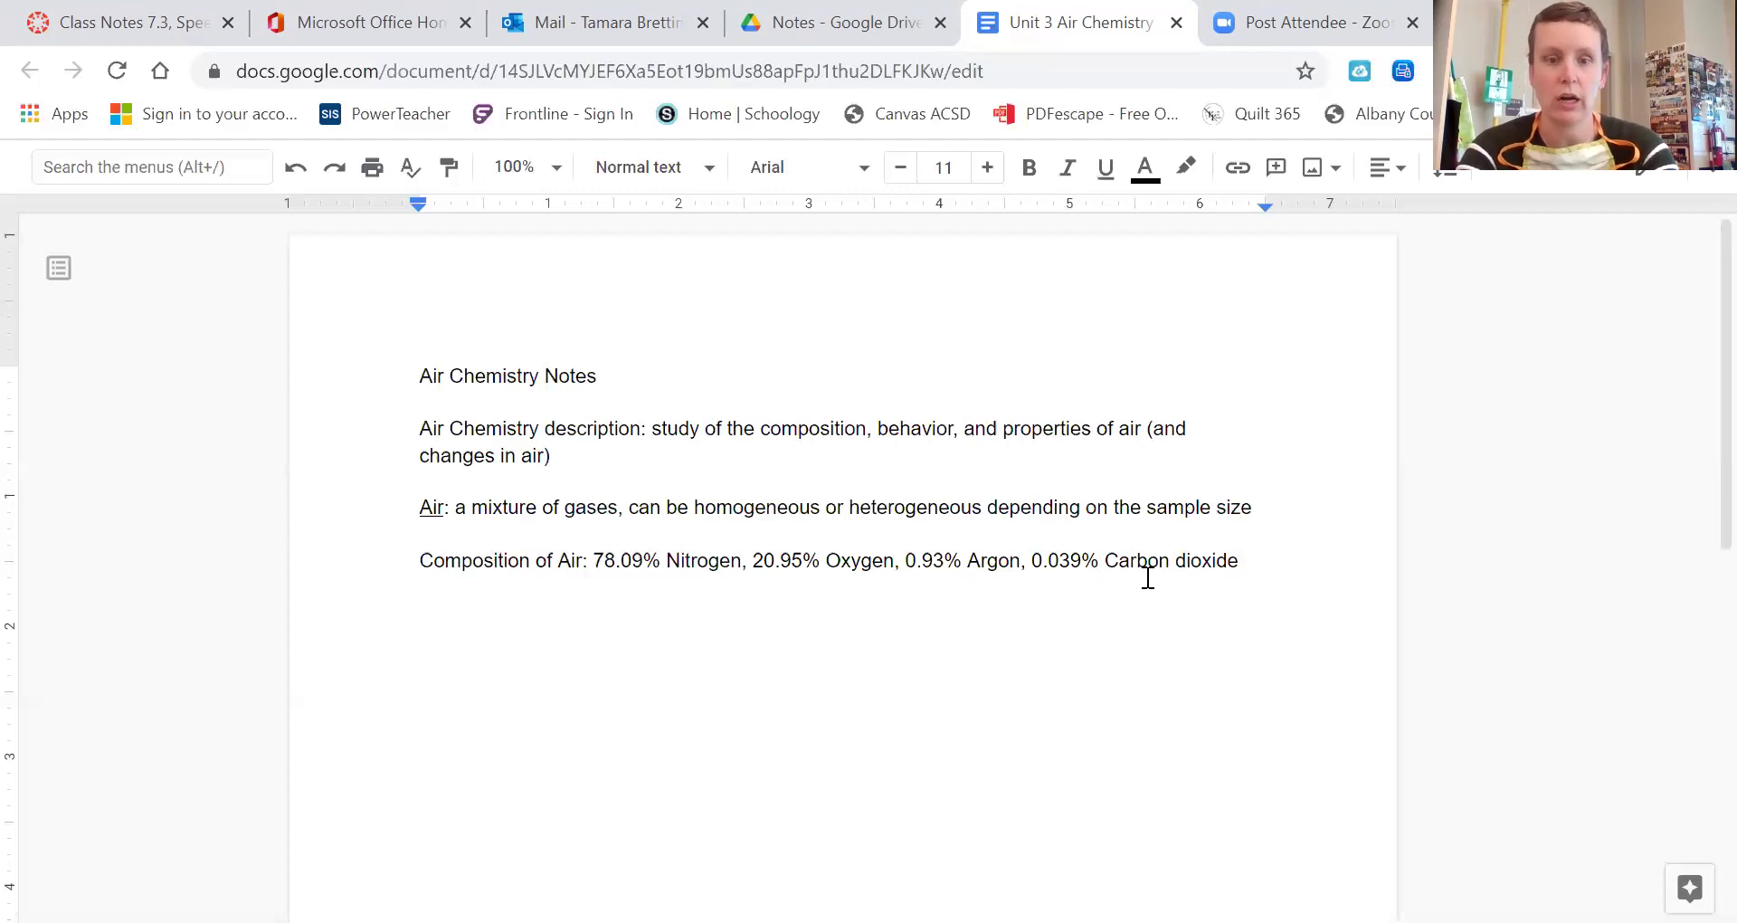
Step: Add the start of a parenthetical after Carbon dioxide: "(humidity adds water to the air: average water is ~ 0.4%"
{"action": "type", "text": " (hum"}
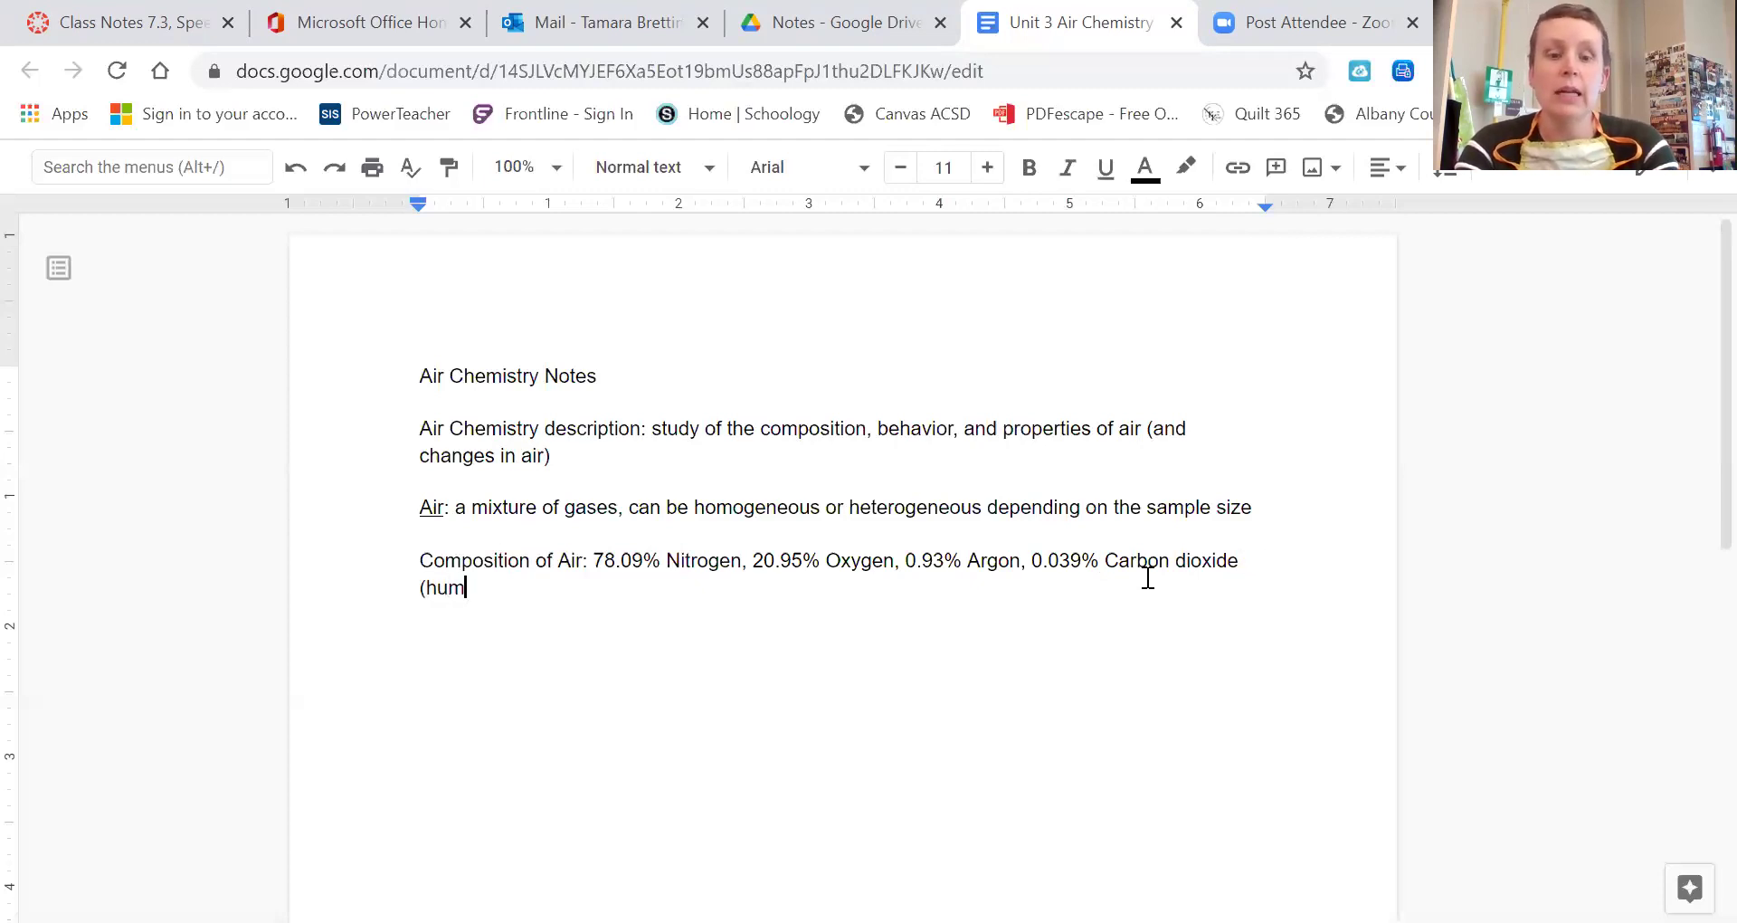
{"action": "type", "text": "idity "}
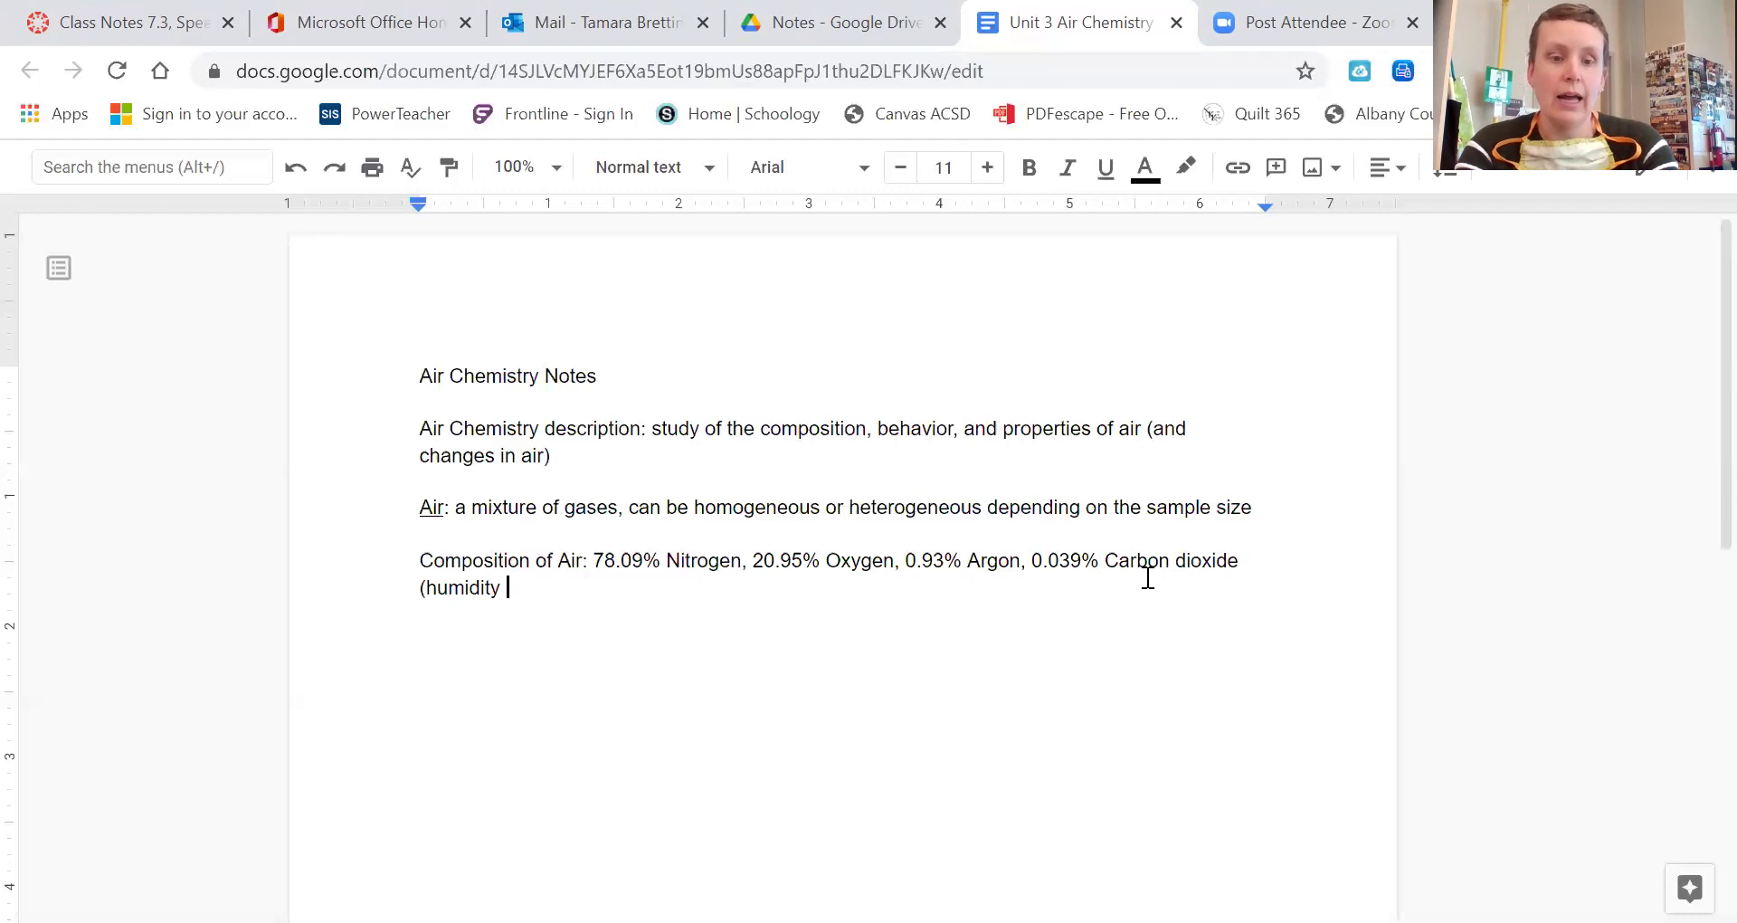
{"action": "type", "text": "adds water to"}
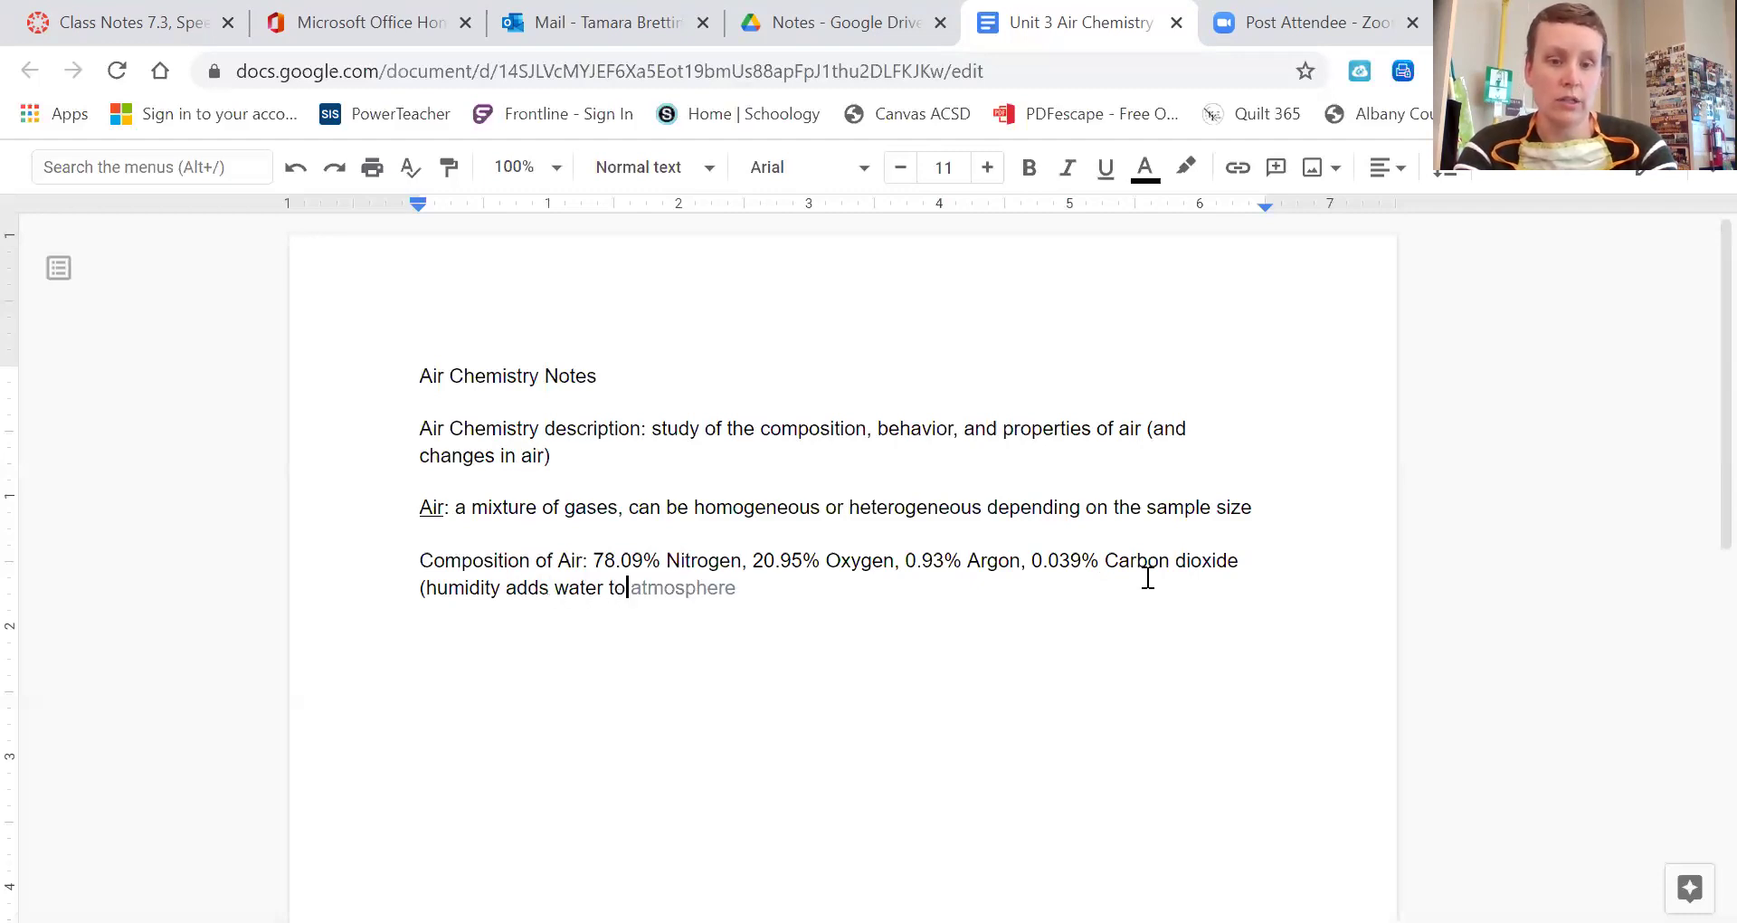
{"action": "type", "text": " the air"}
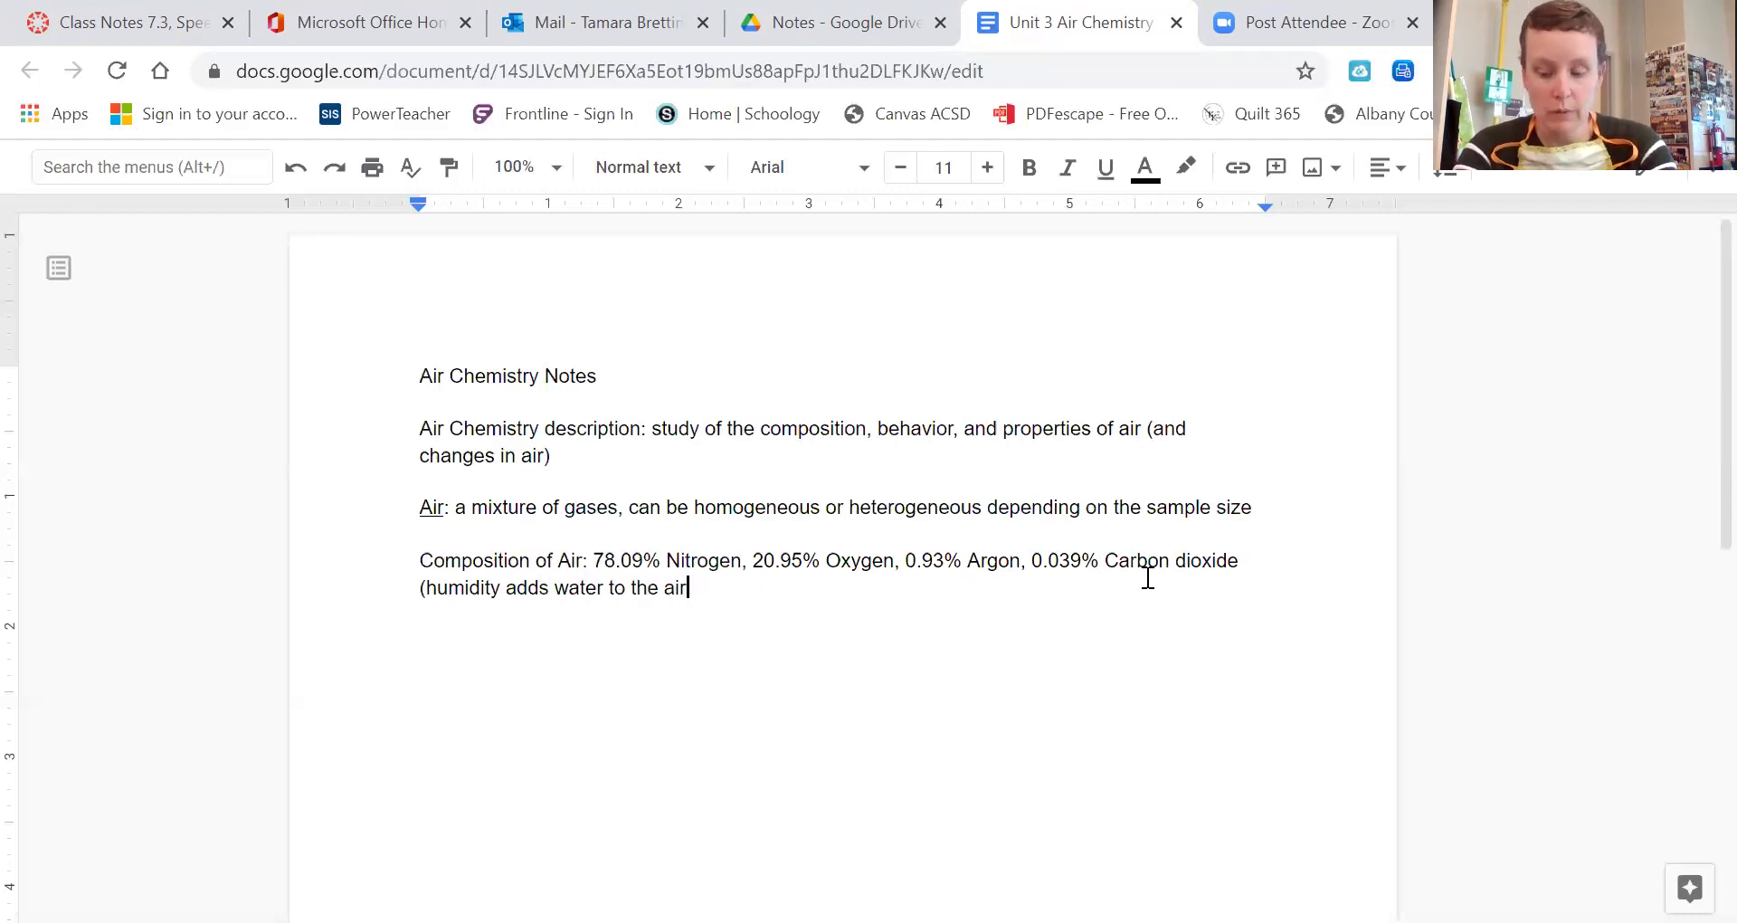
{"action": "type", "text": ": "}
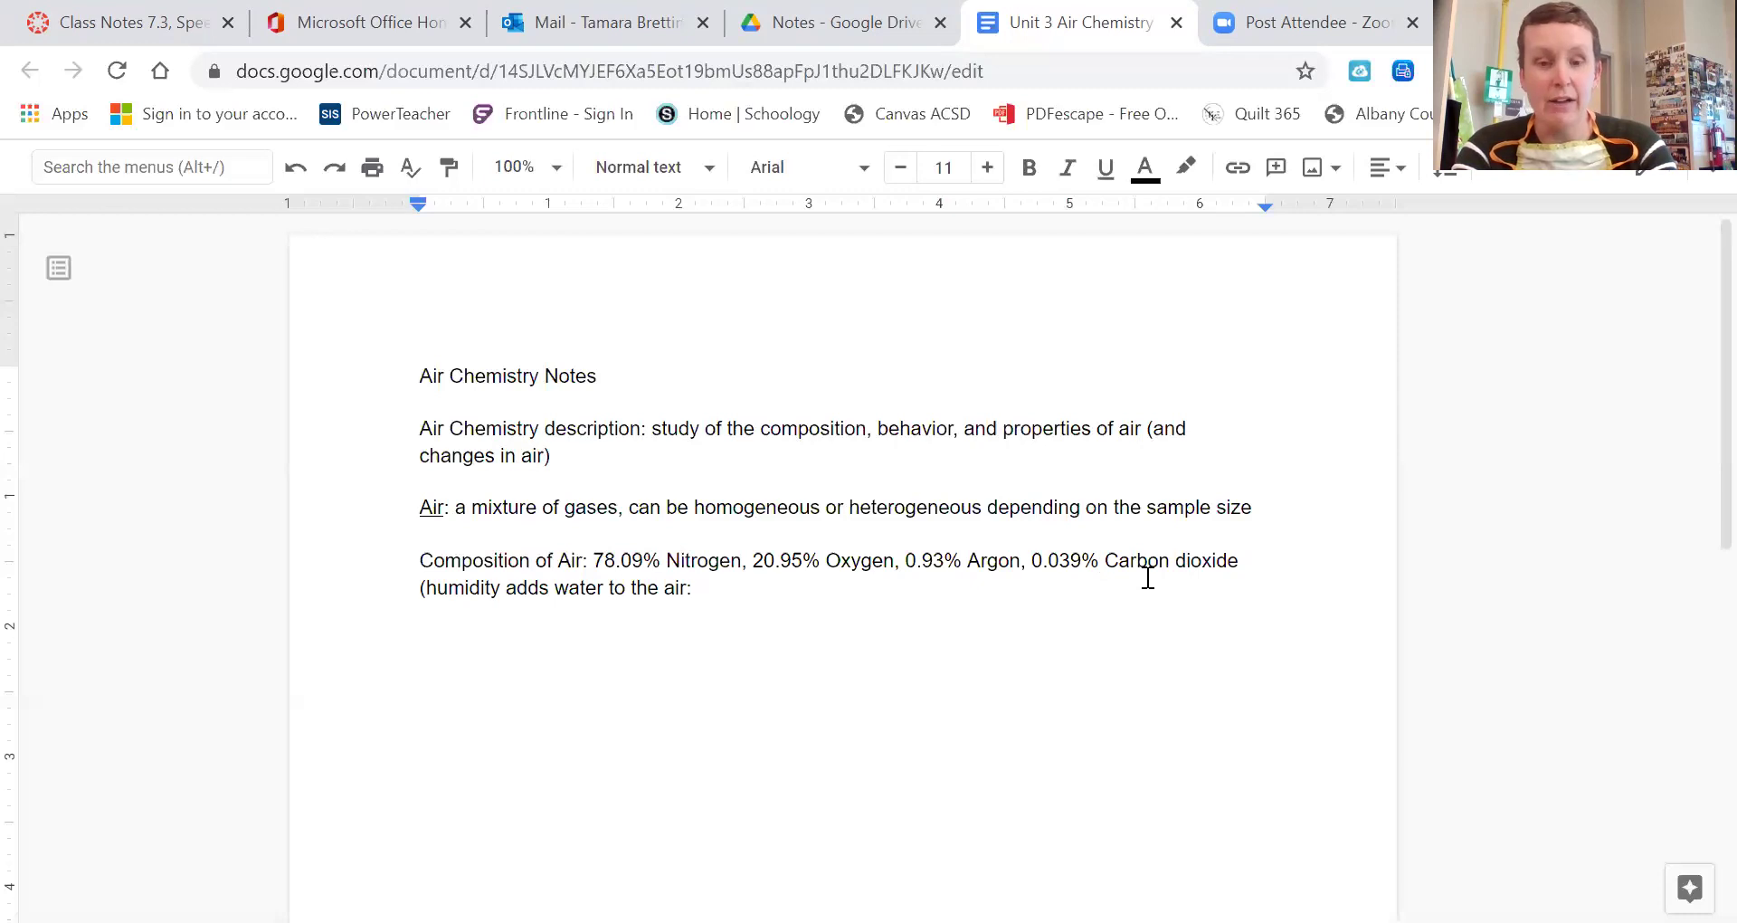
{"action": "type", "text": "average "}
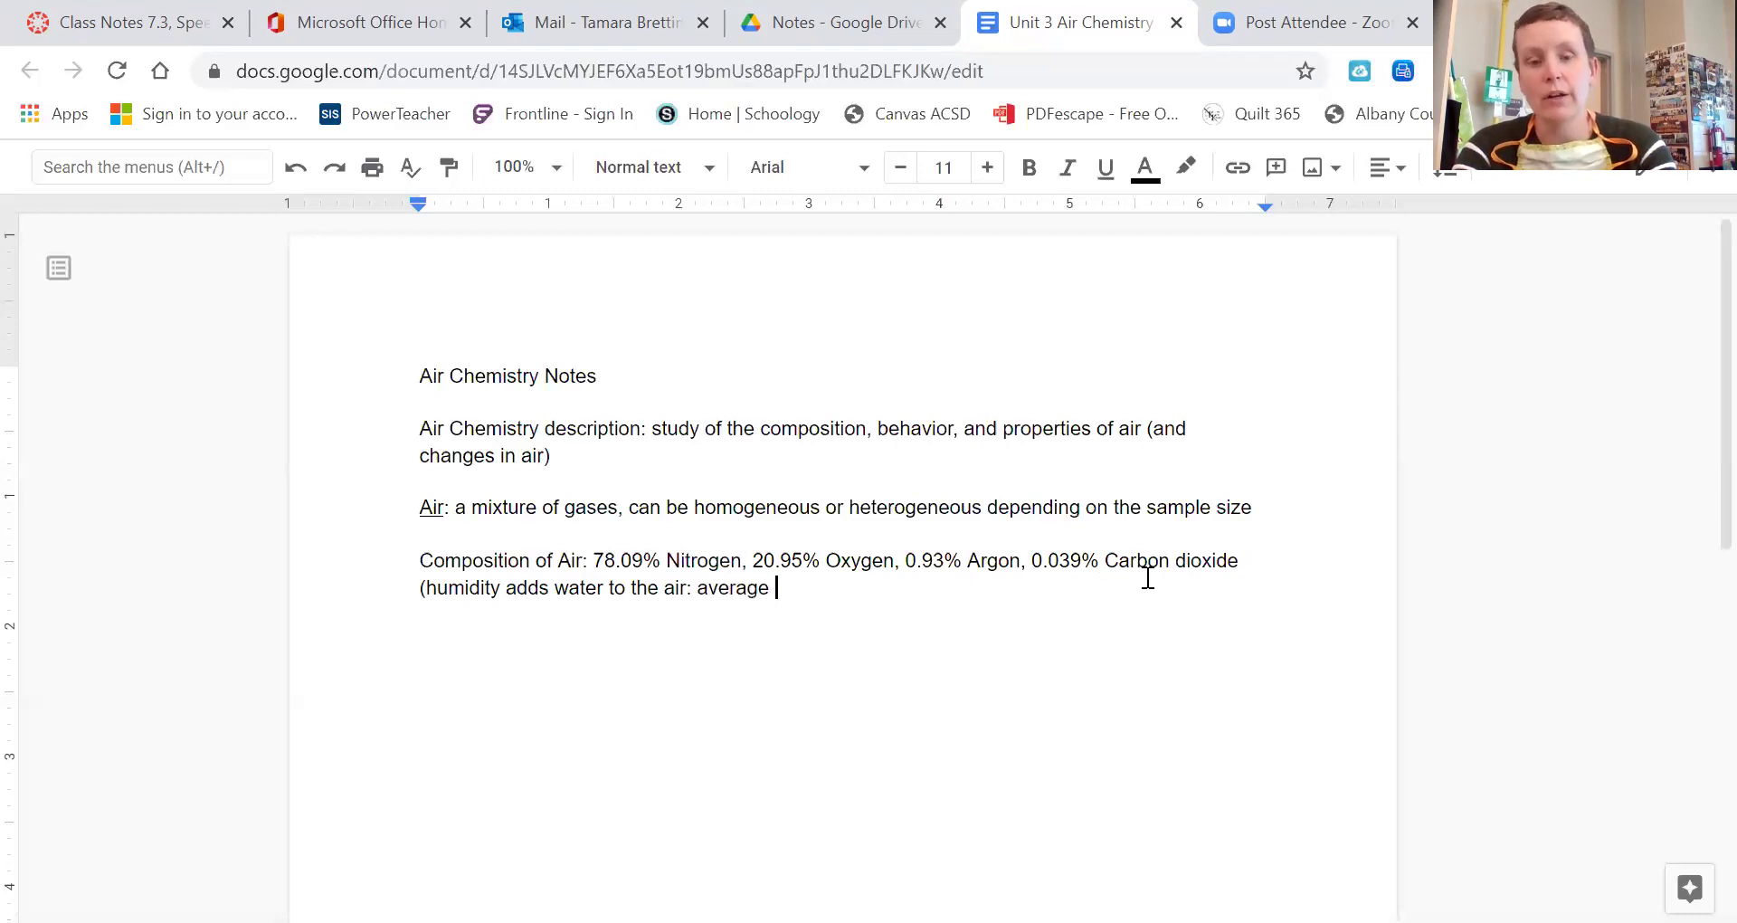
{"action": "type", "text": "water i"}
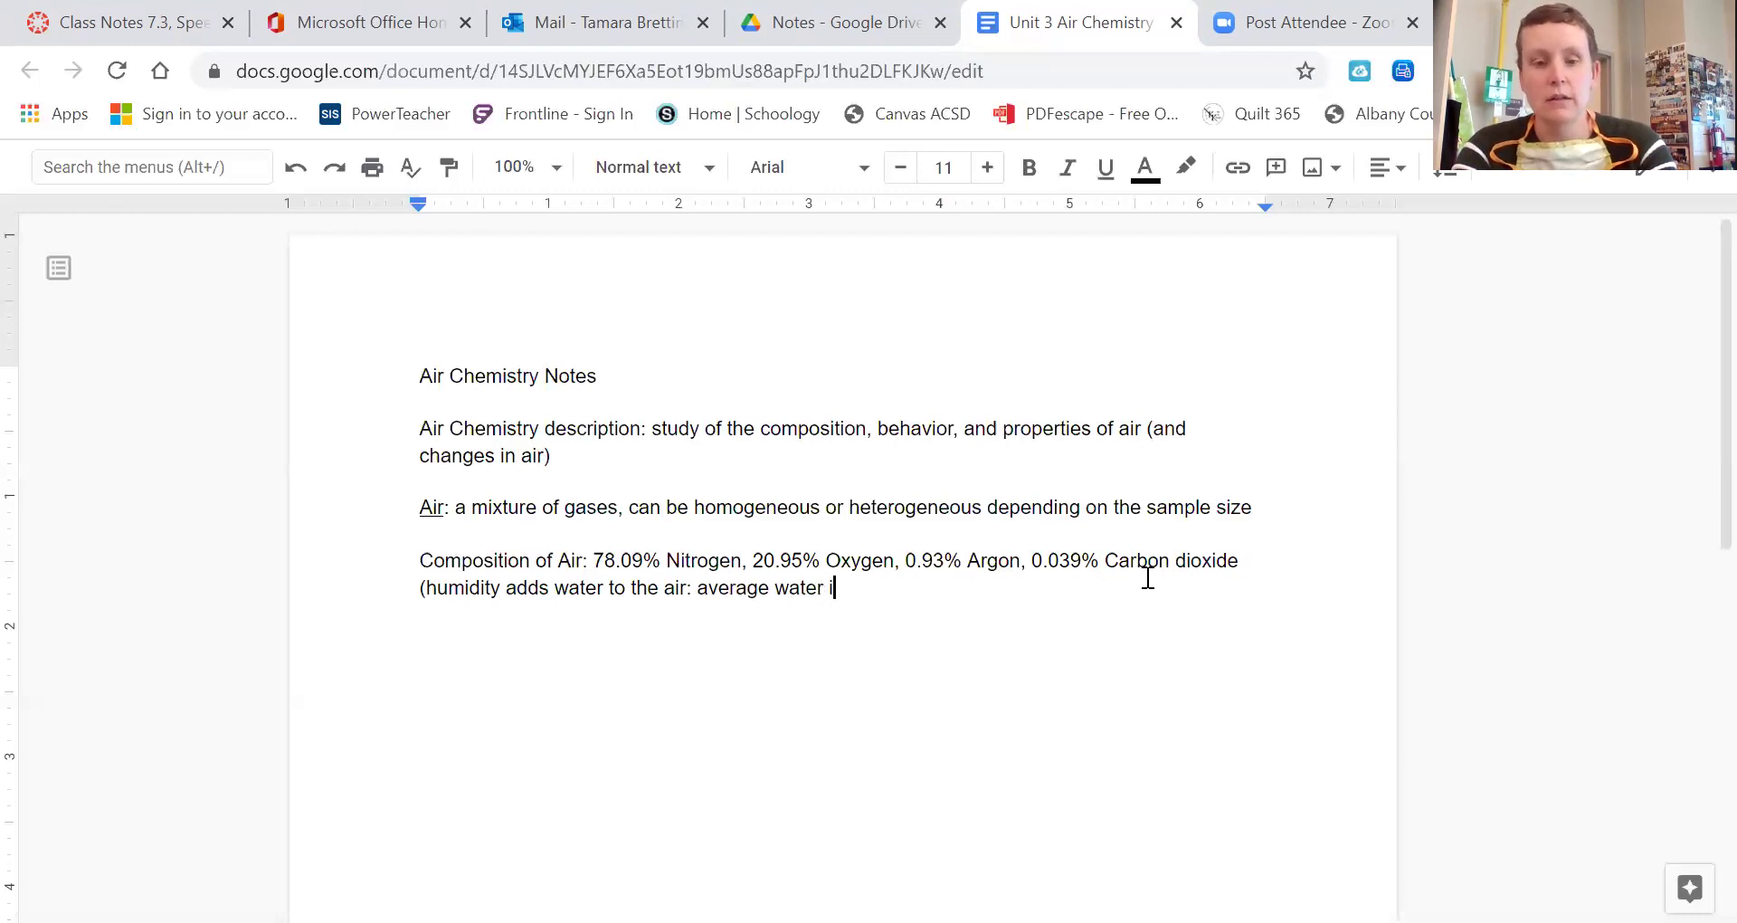
{"action": "type", "text": "s ~"}
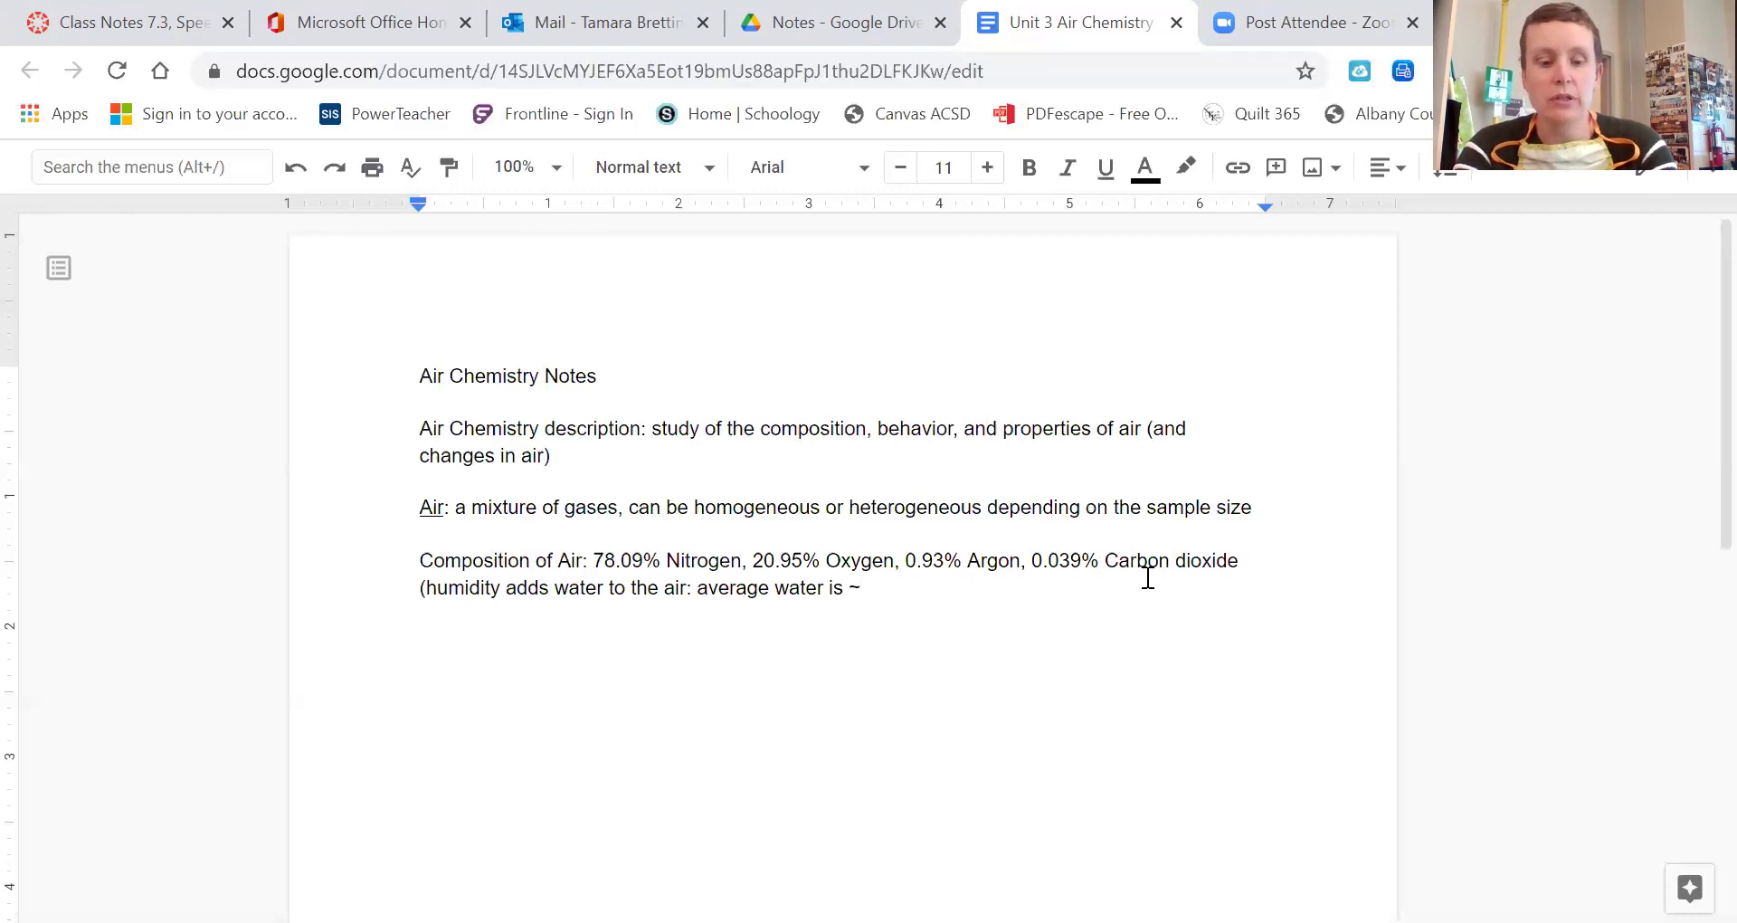
{"action": "type", "text": " 0.4"}
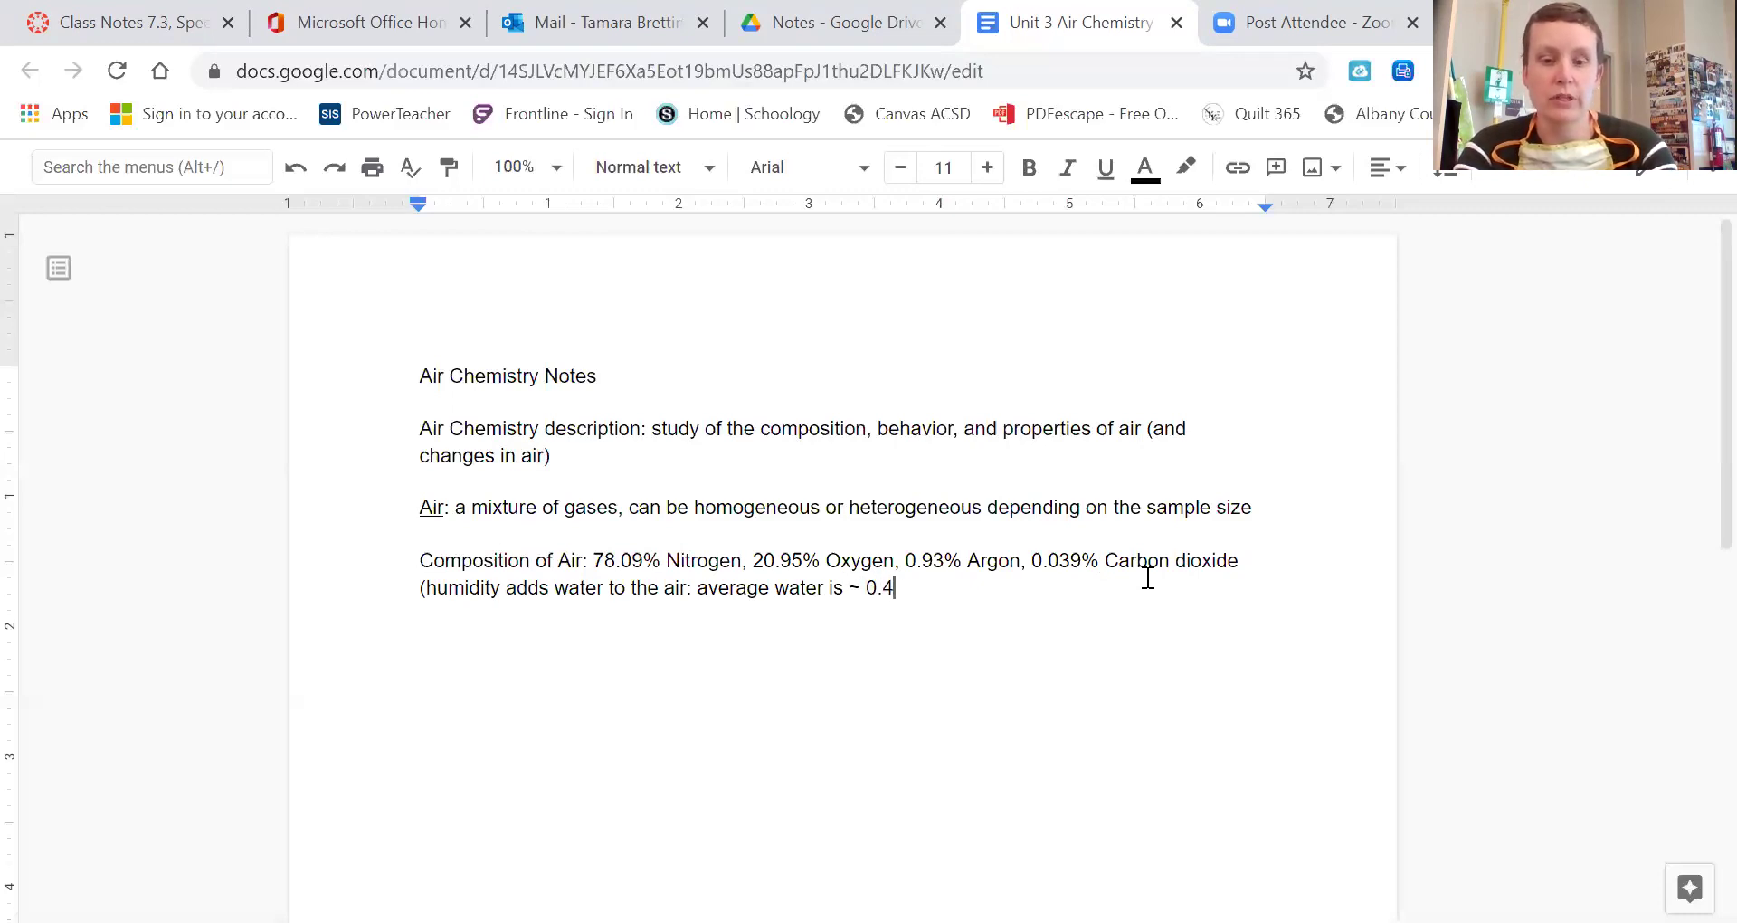
{"action": "type", "text": "%"}
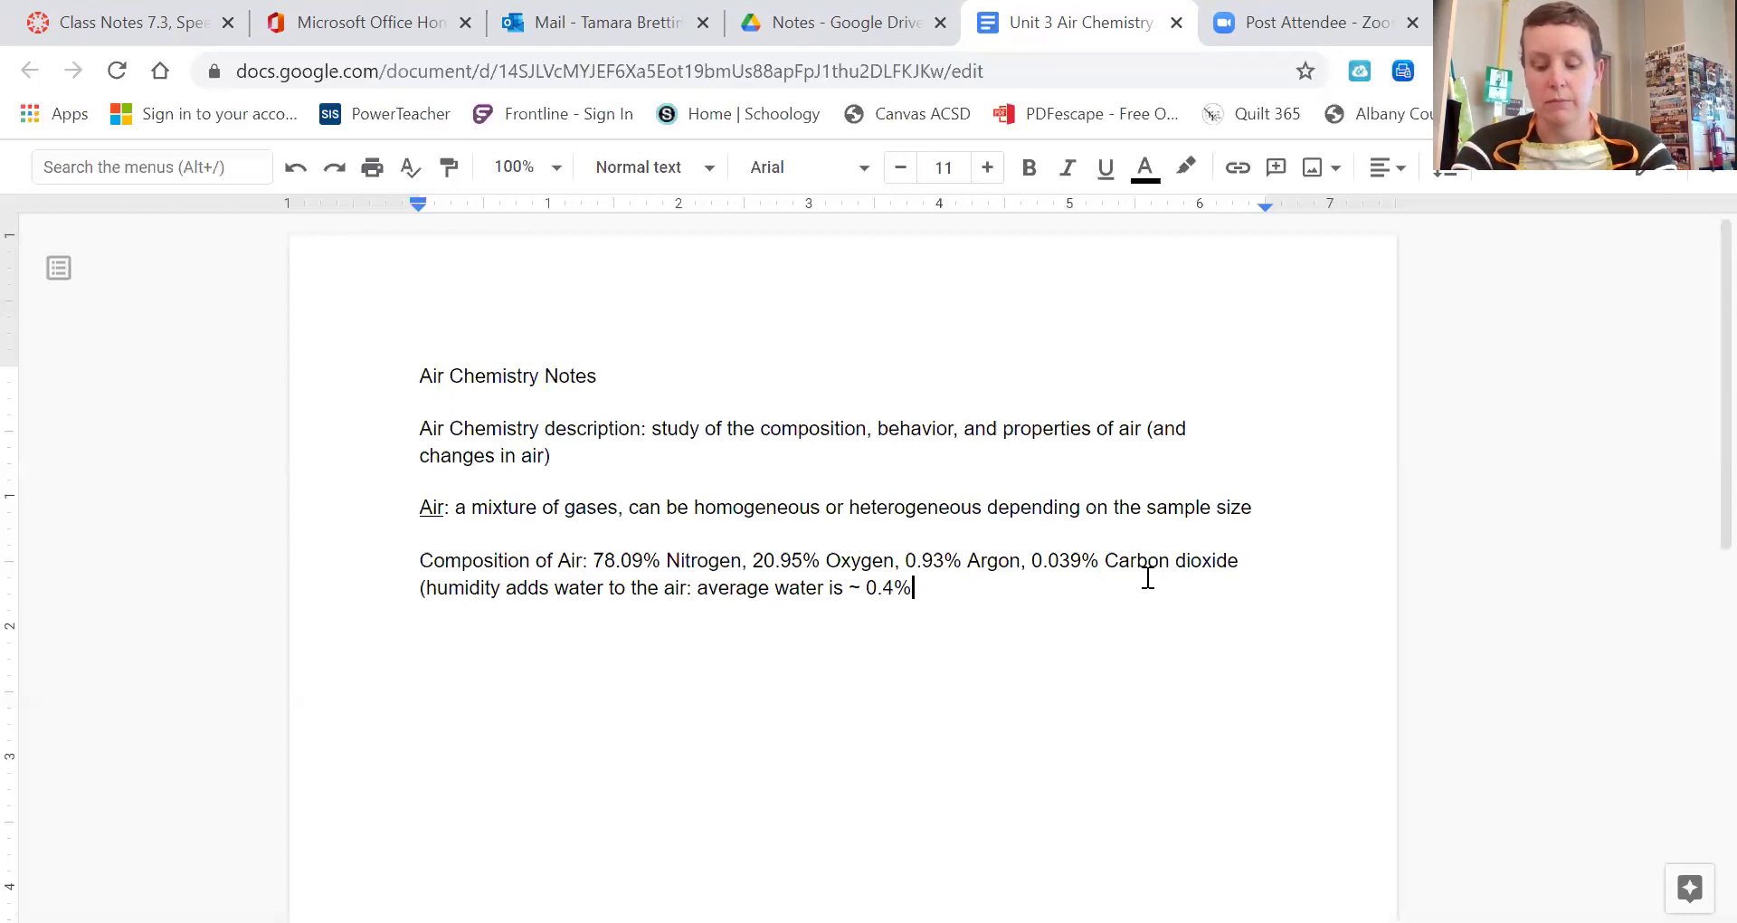
Step: Complete the humidity parenthetical with the sea-level figure ", at sea level ~1%)"
{"action": "type", "text": ", at sea"}
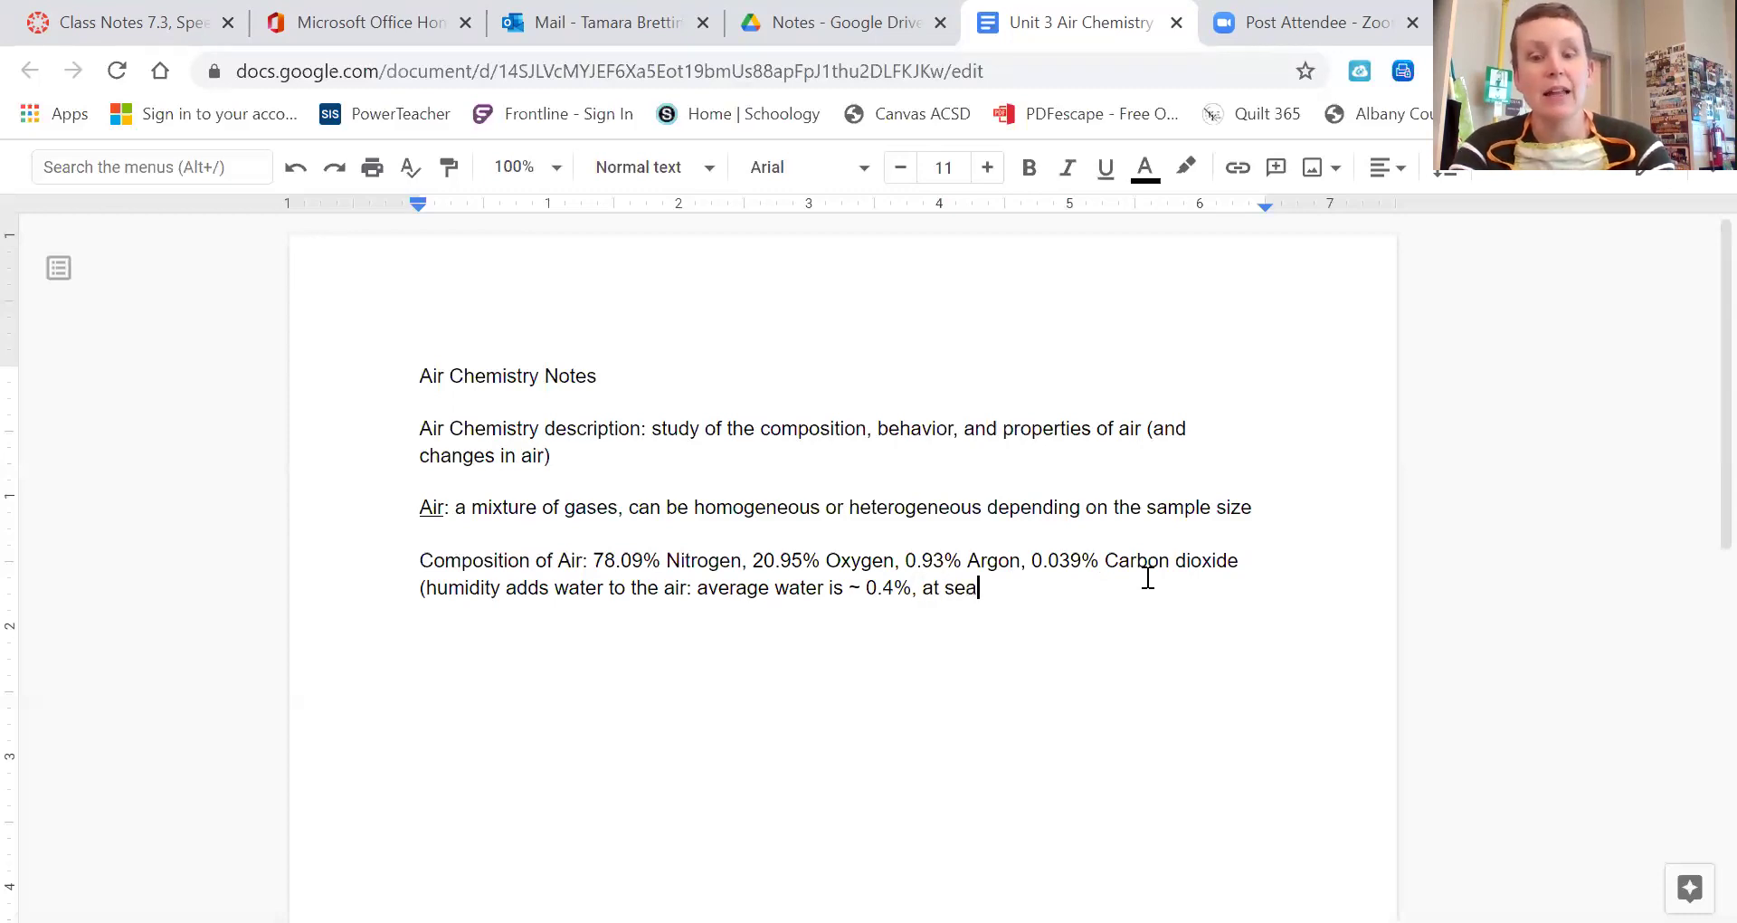
{"action": "type", "text": " level"}
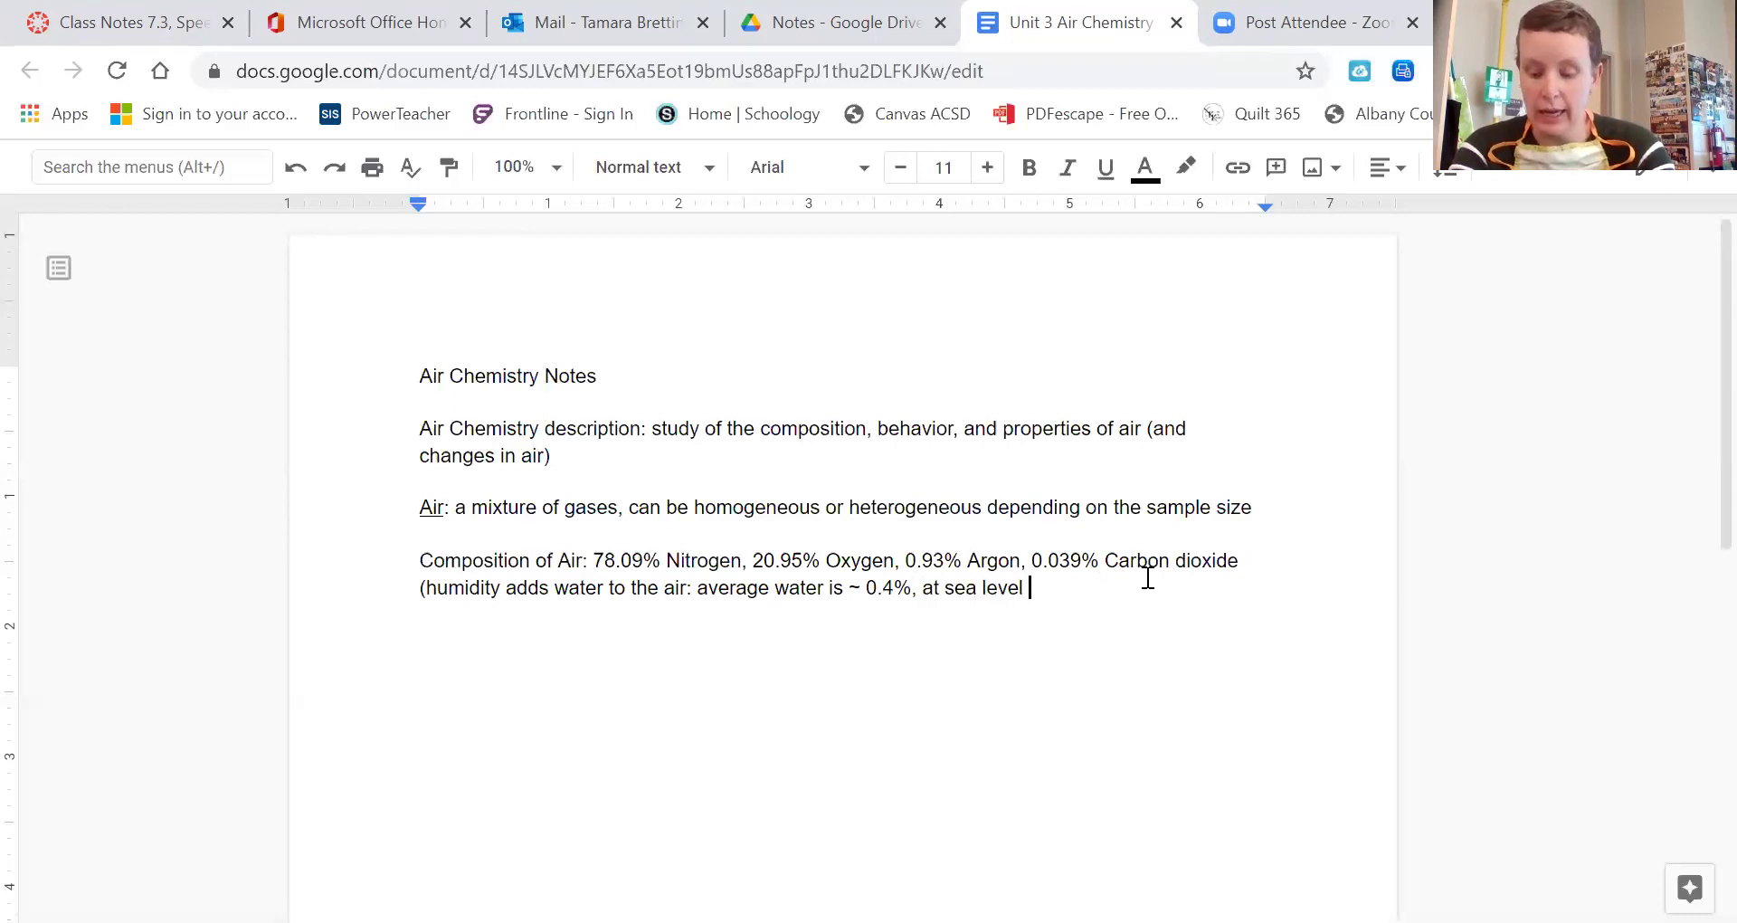
{"action": "type", "text": " ~1"}
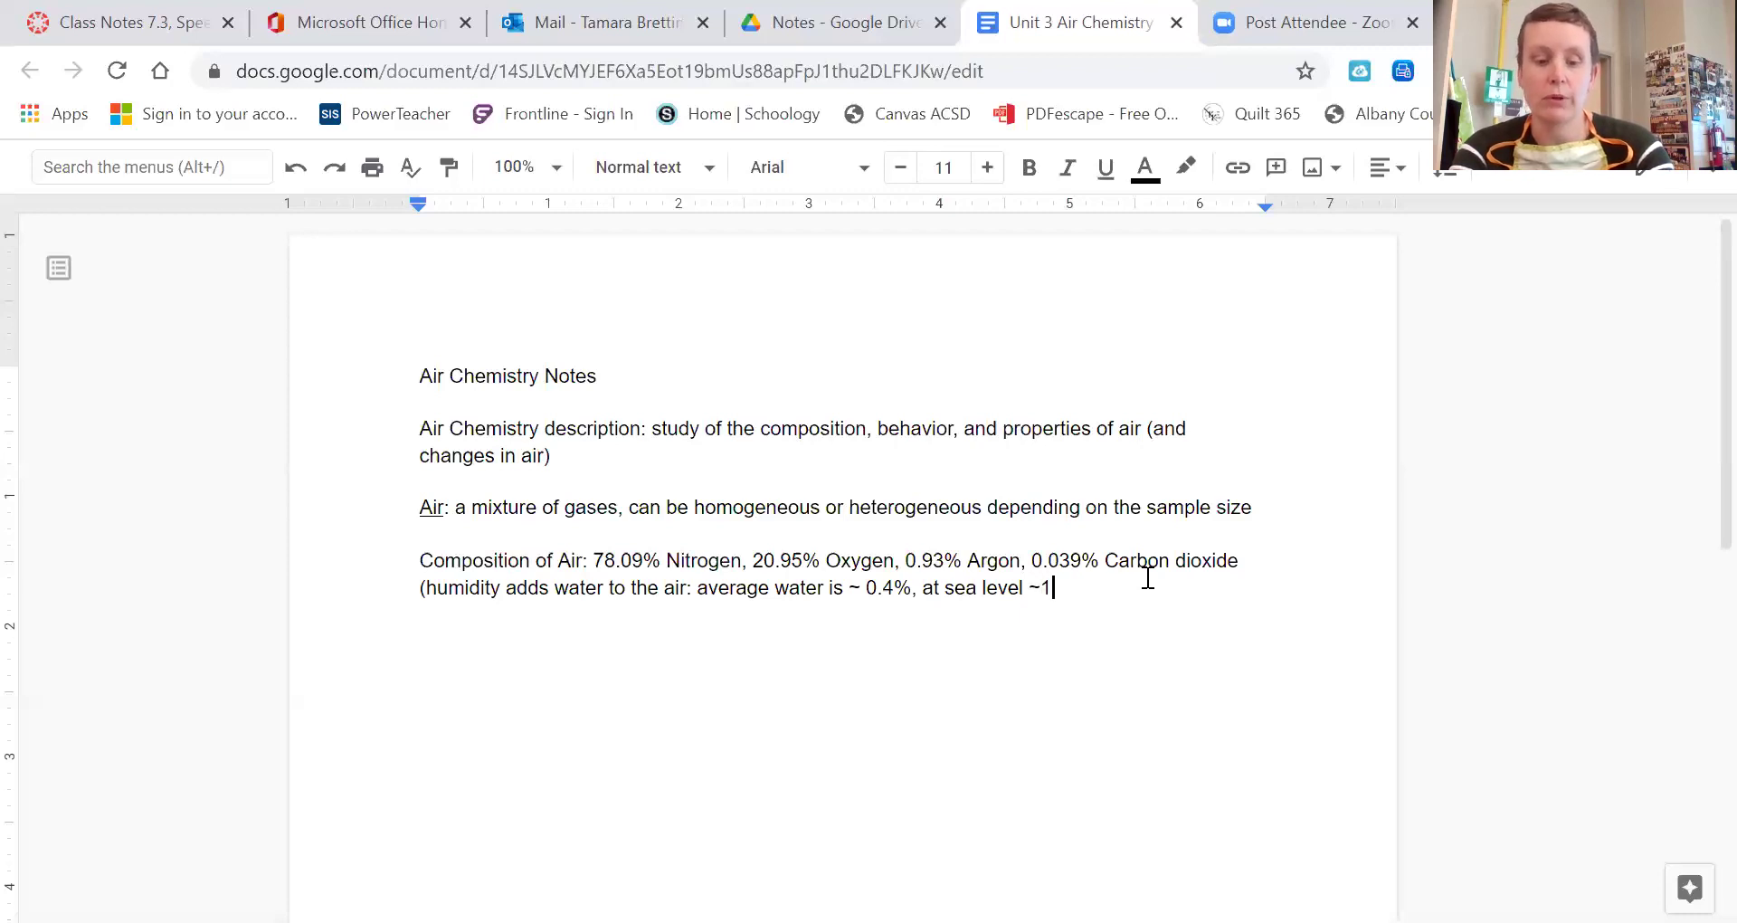
{"action": "type", "text": "%"}
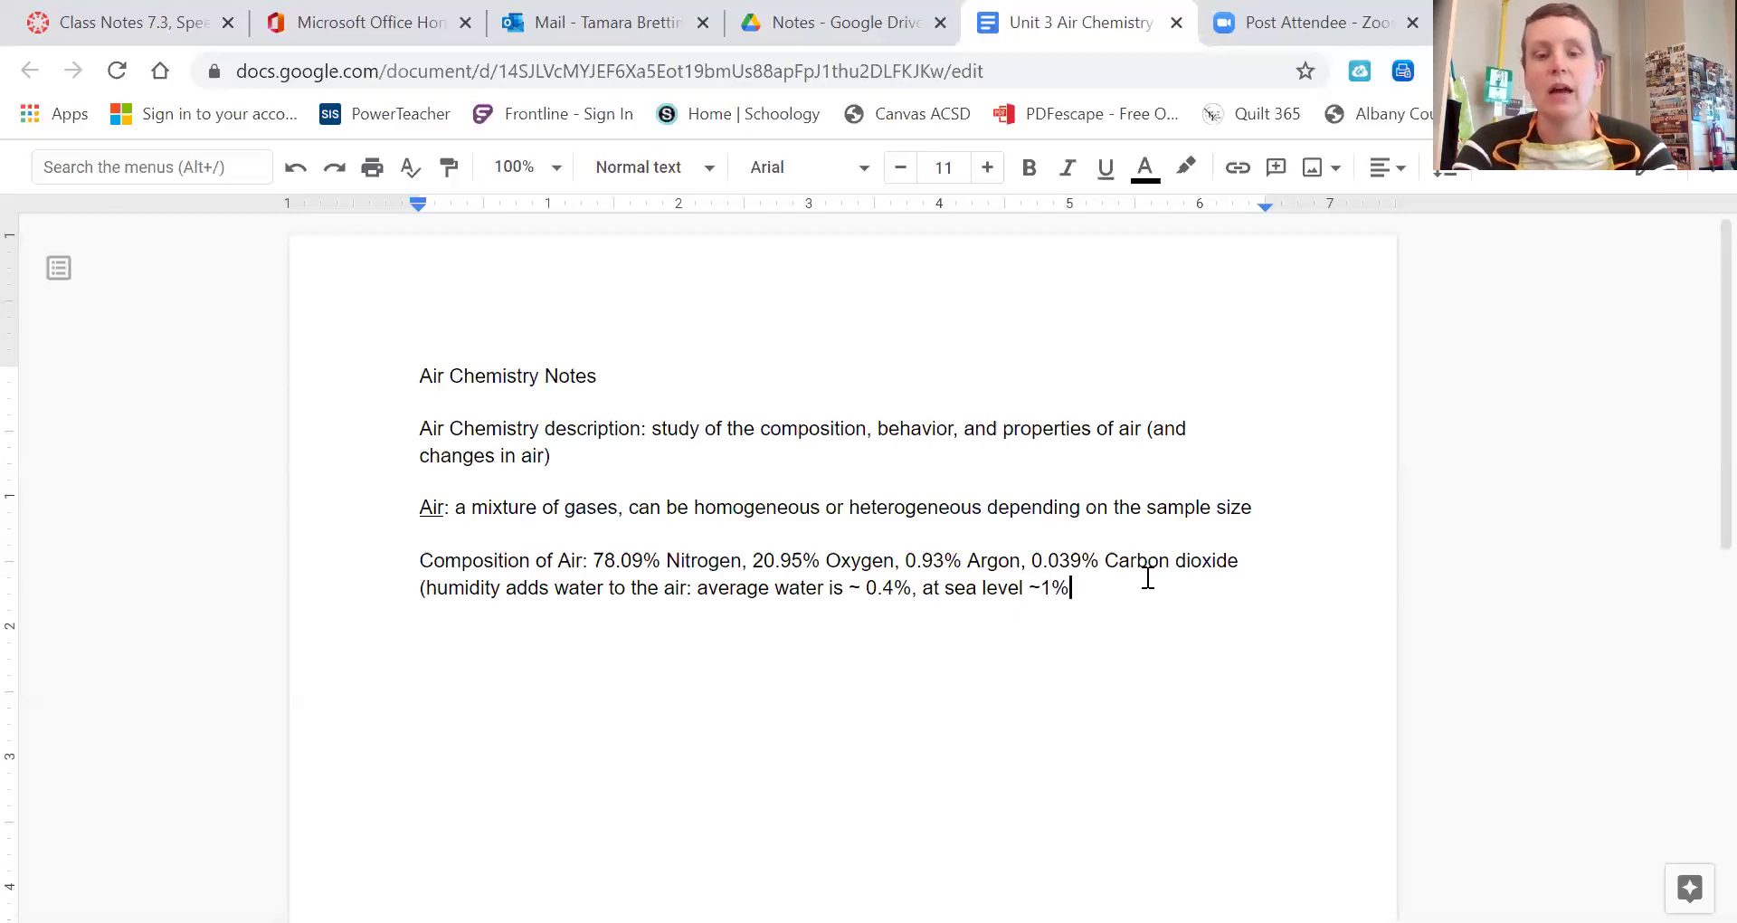
{"action": "type", "text": ")"}
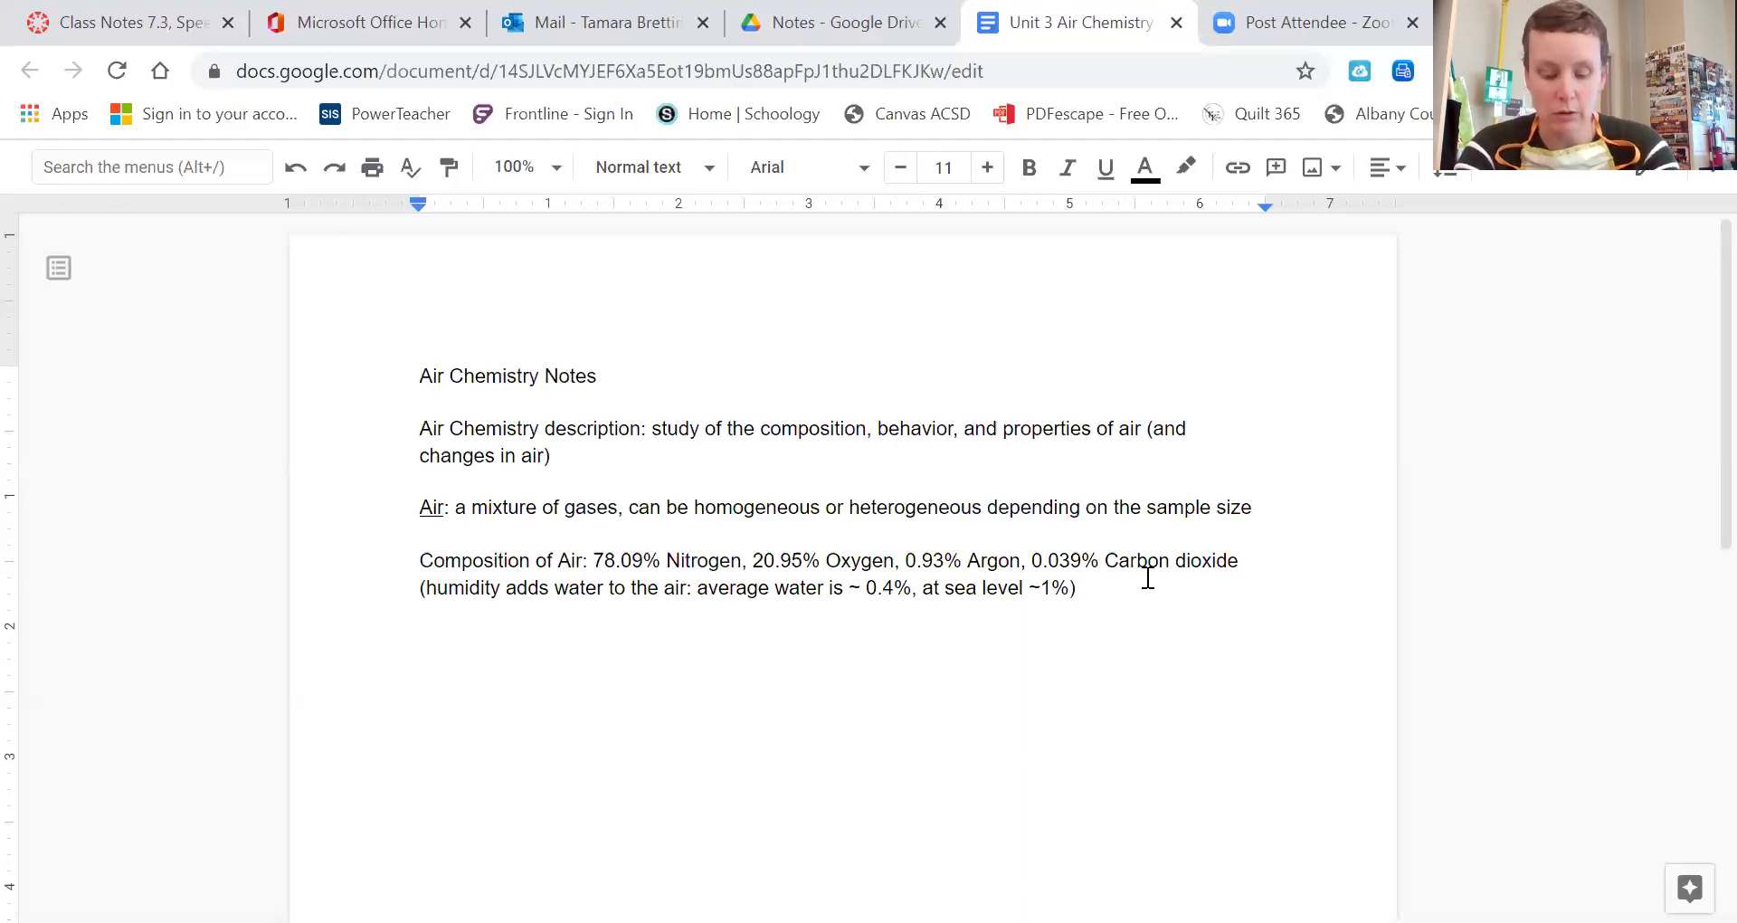
Step: Below the composition, after a blank line, add "Air Pressure: the collisions of gas particles with the surface of an object"
{"action": "key", "text": "Return"}
{"action": "key", "text": "Return"}
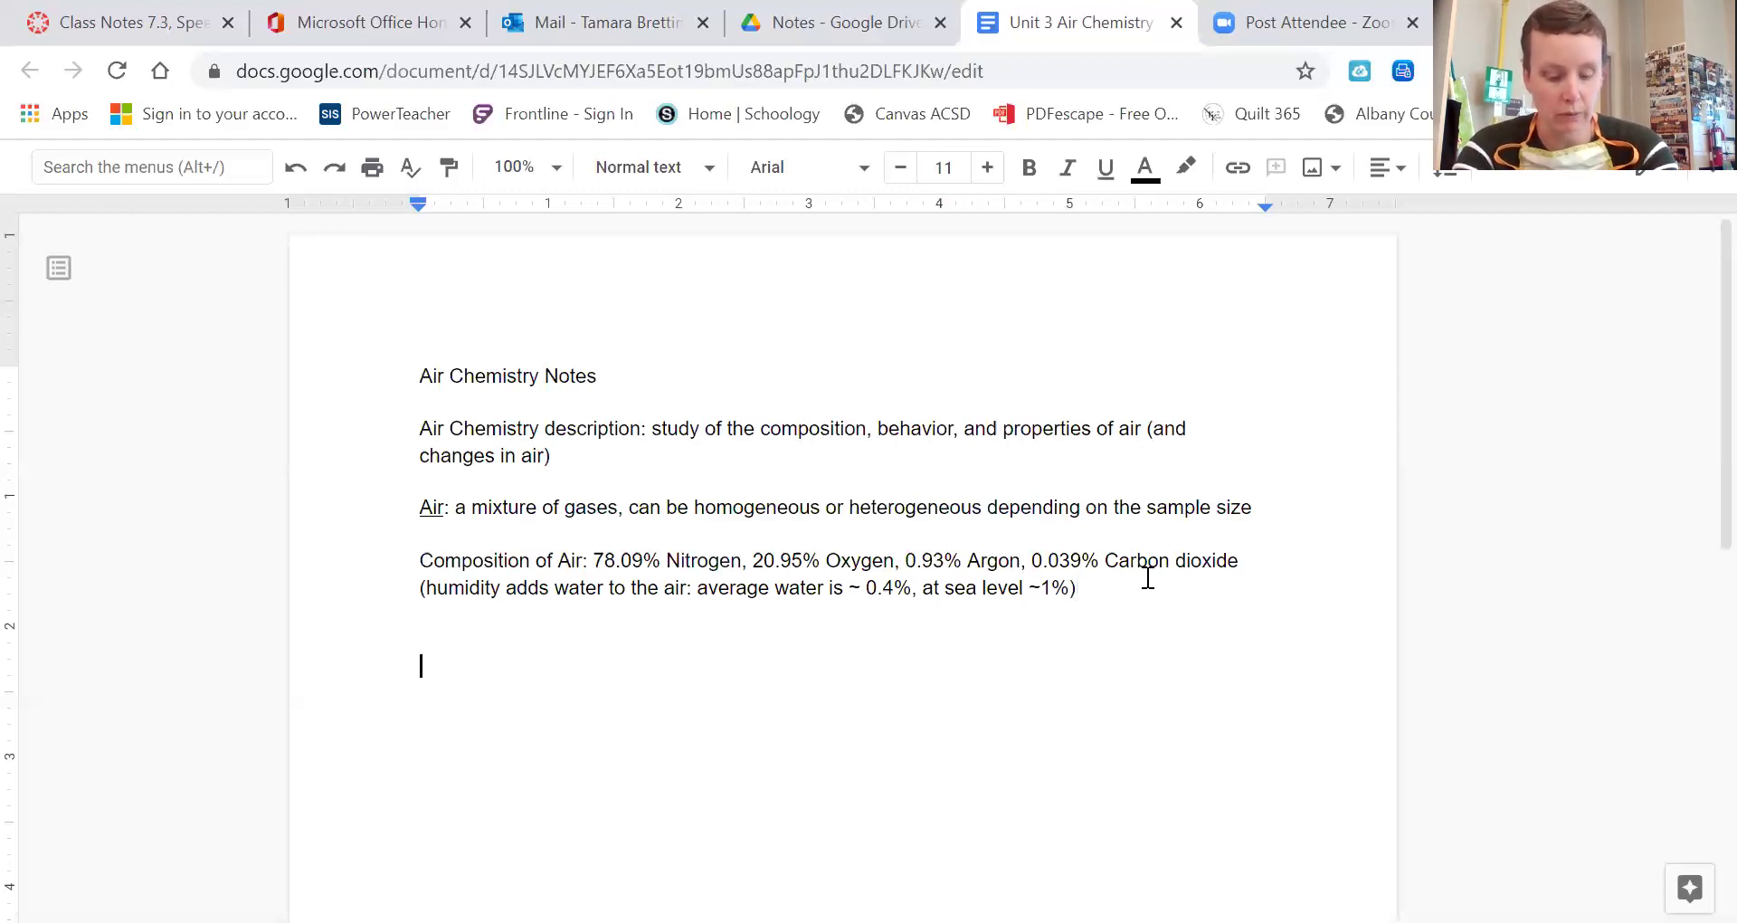
{"action": "type", "text": "Air"}
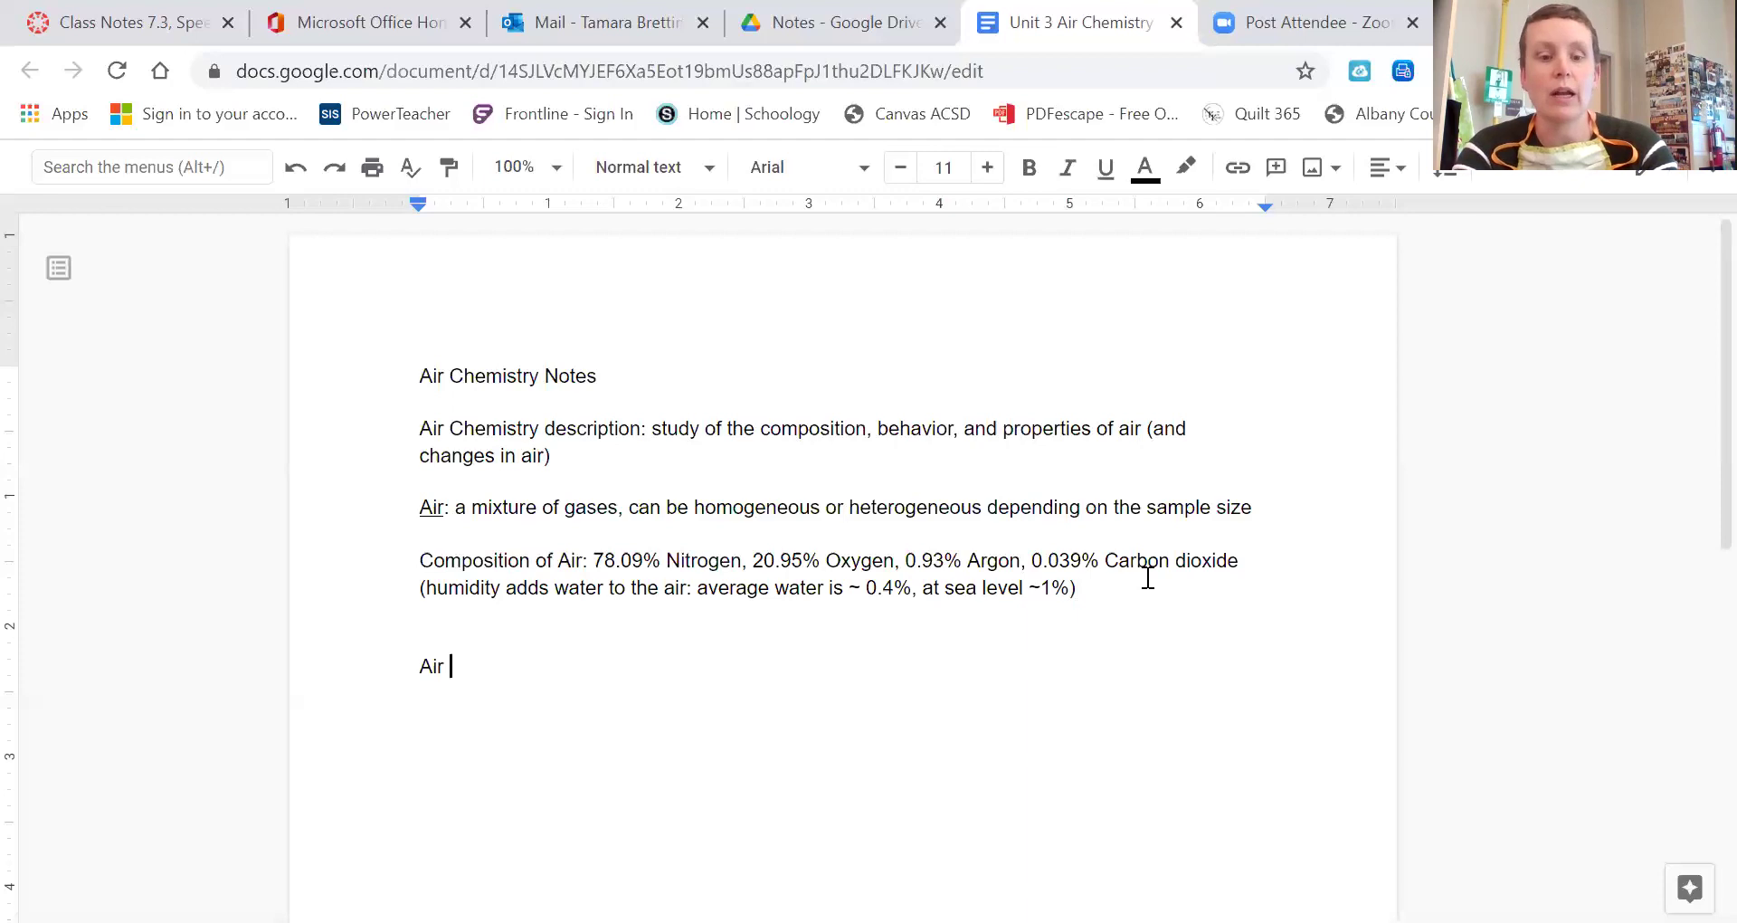
{"action": "type", "text": "Pressure:"}
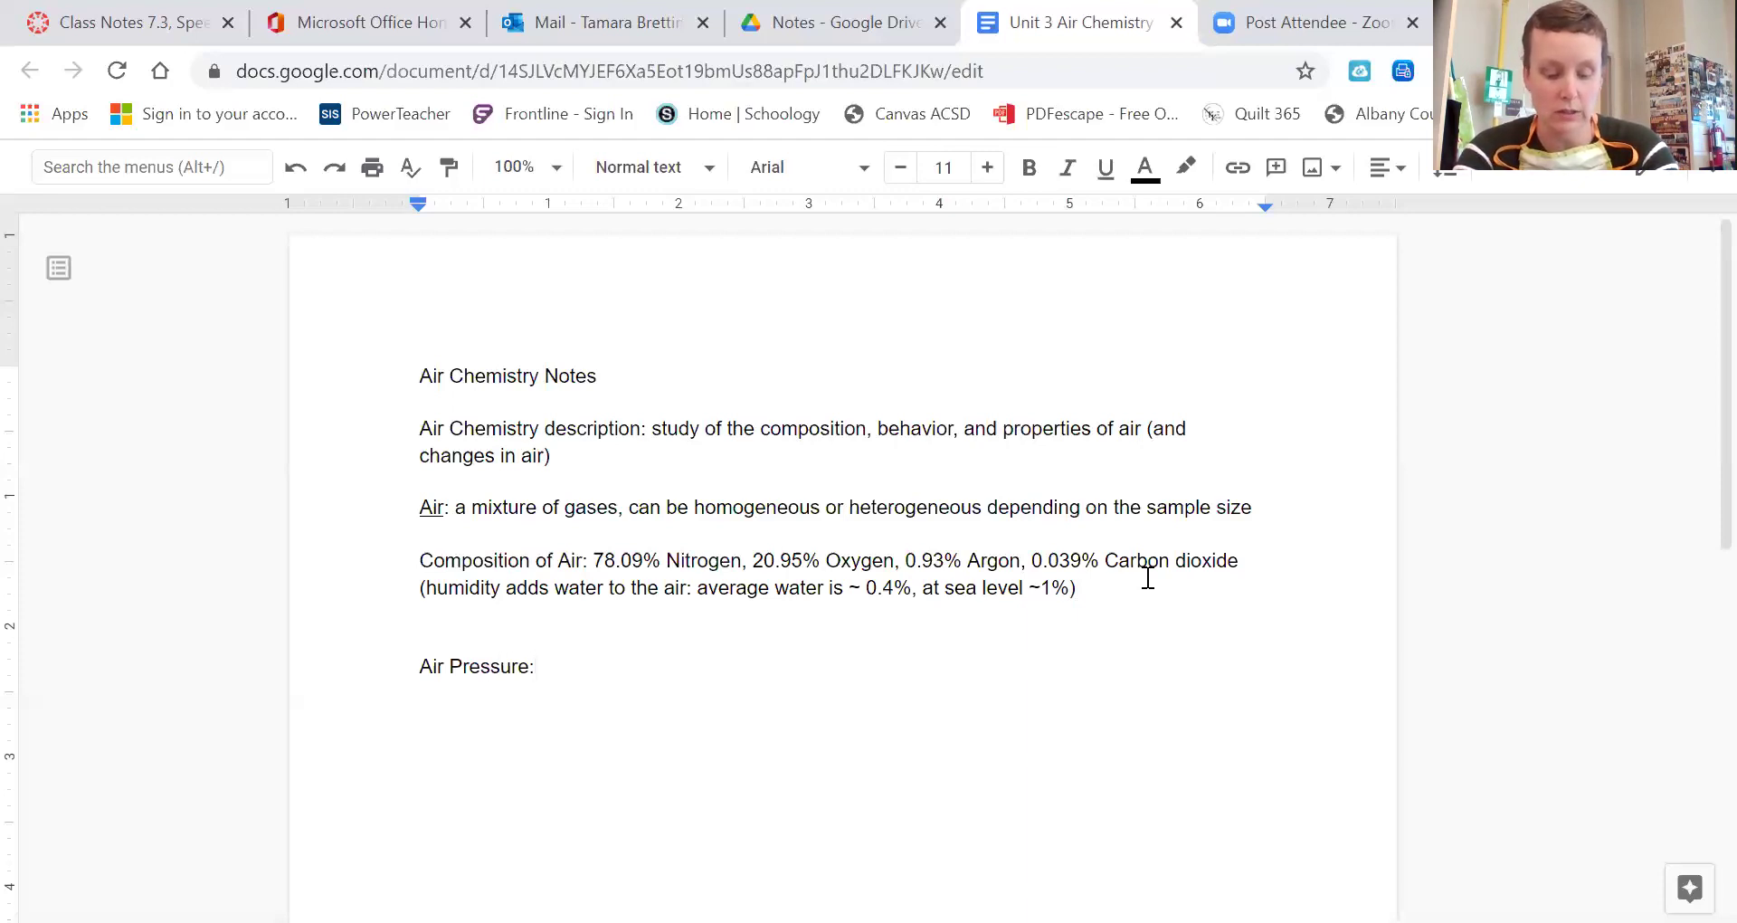
{"action": "type", "text": " the c"}
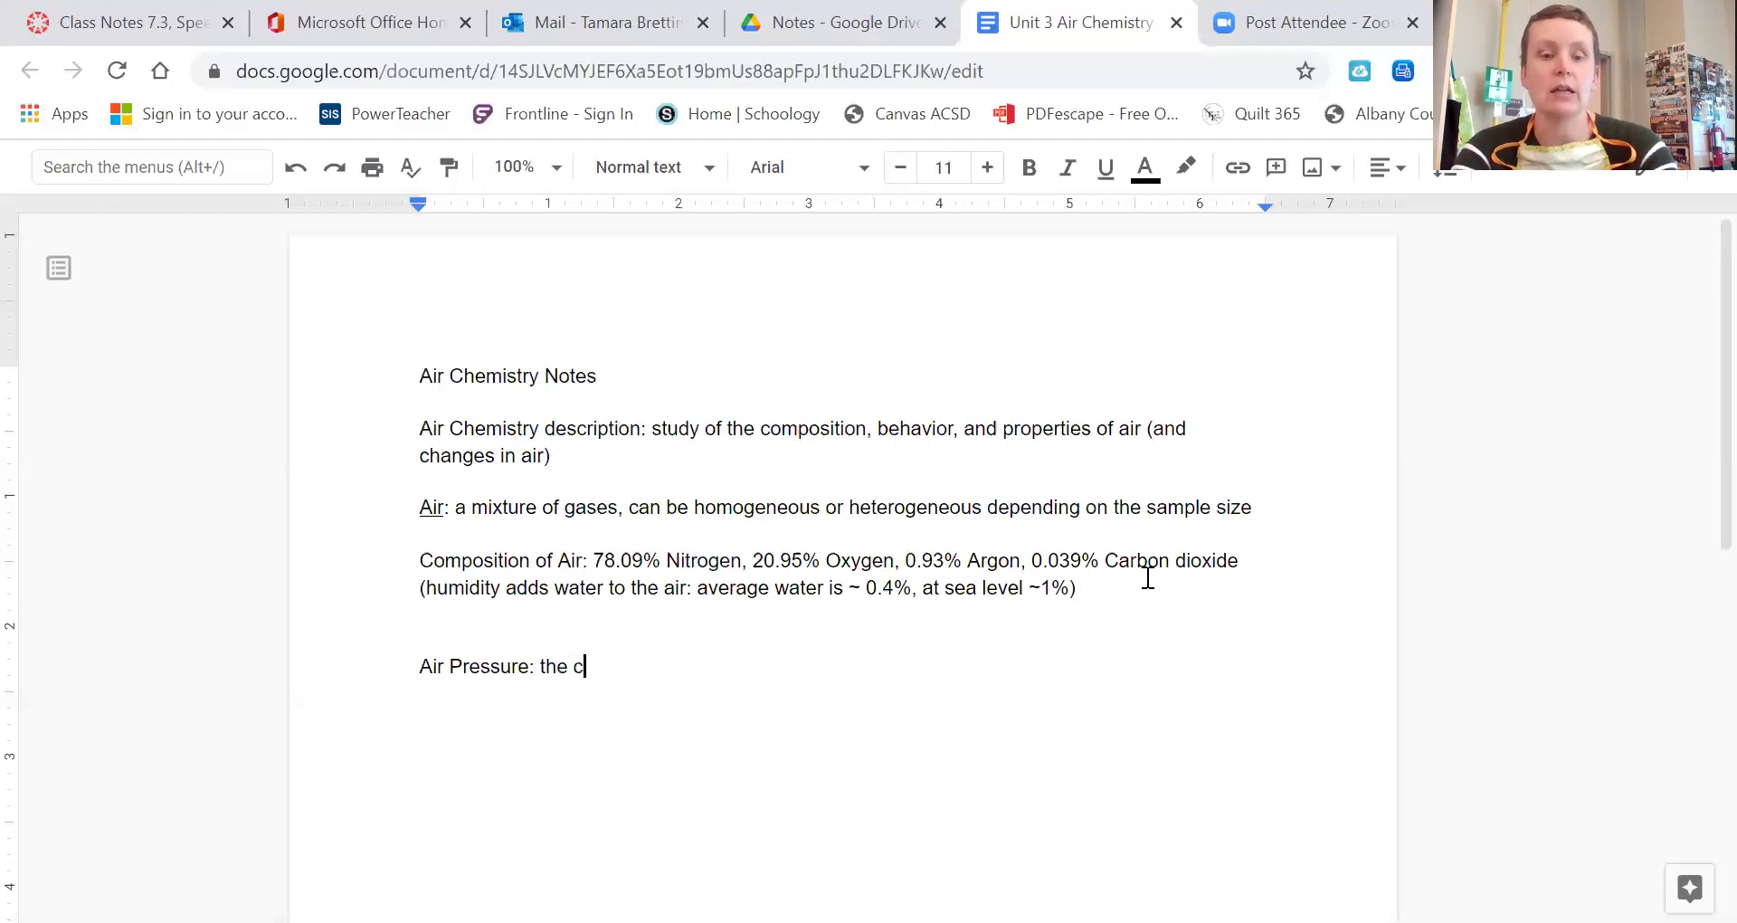
{"action": "type", "text": "ollisions"}
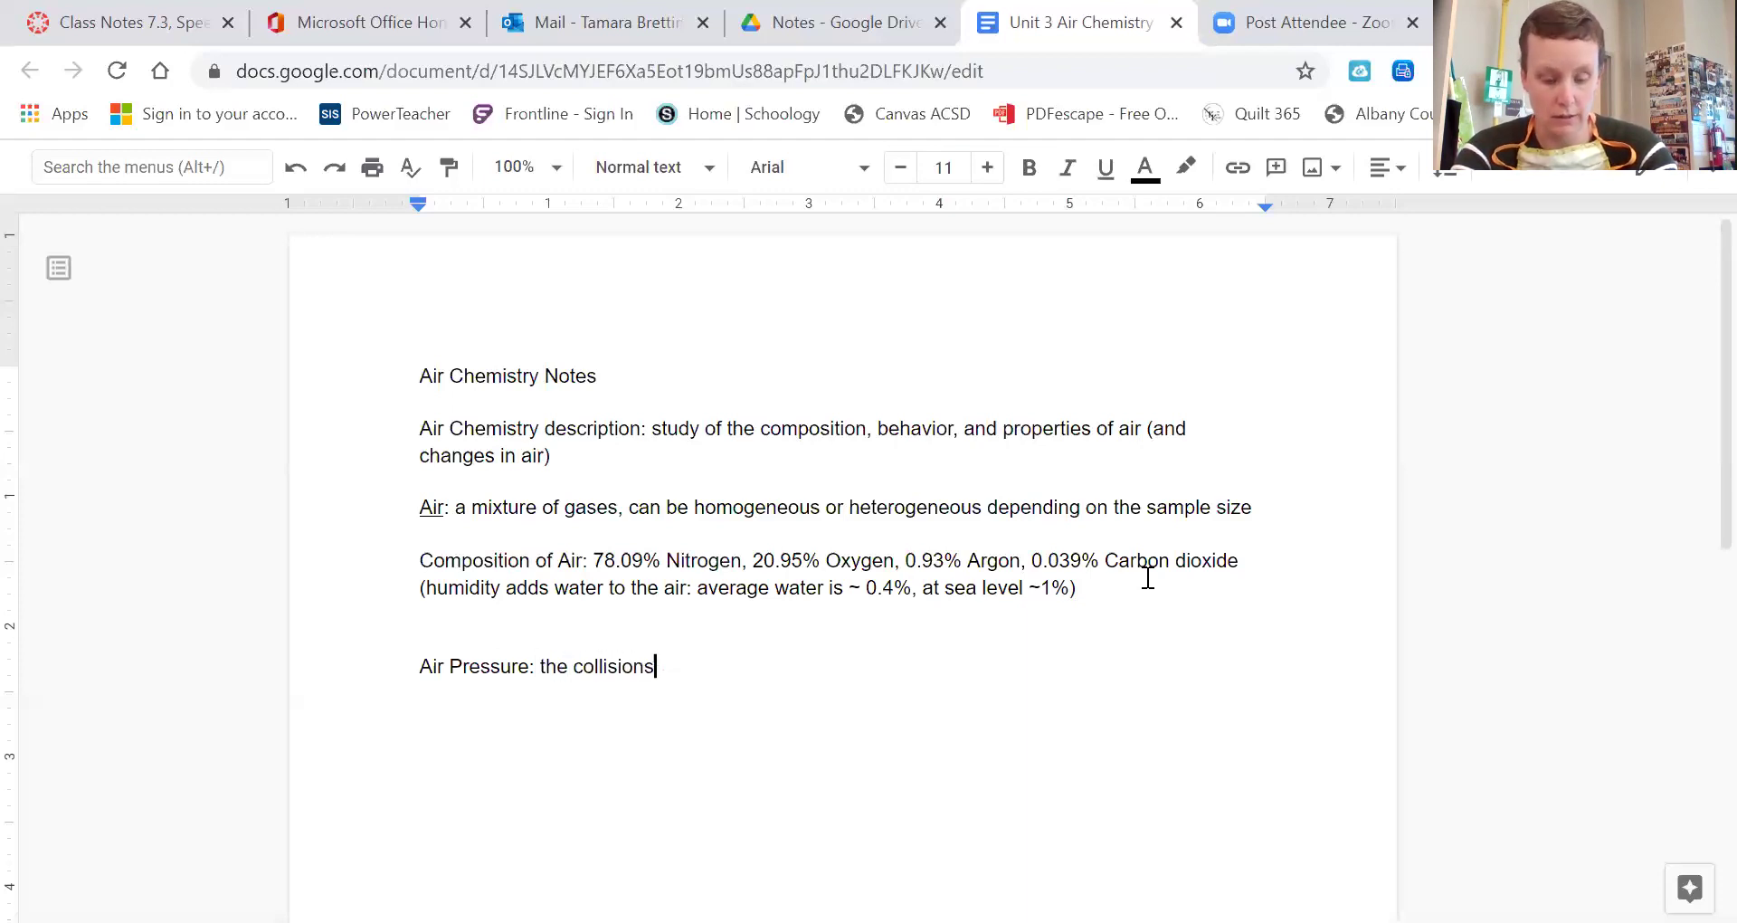
{"action": "type", "text": " of gas p"}
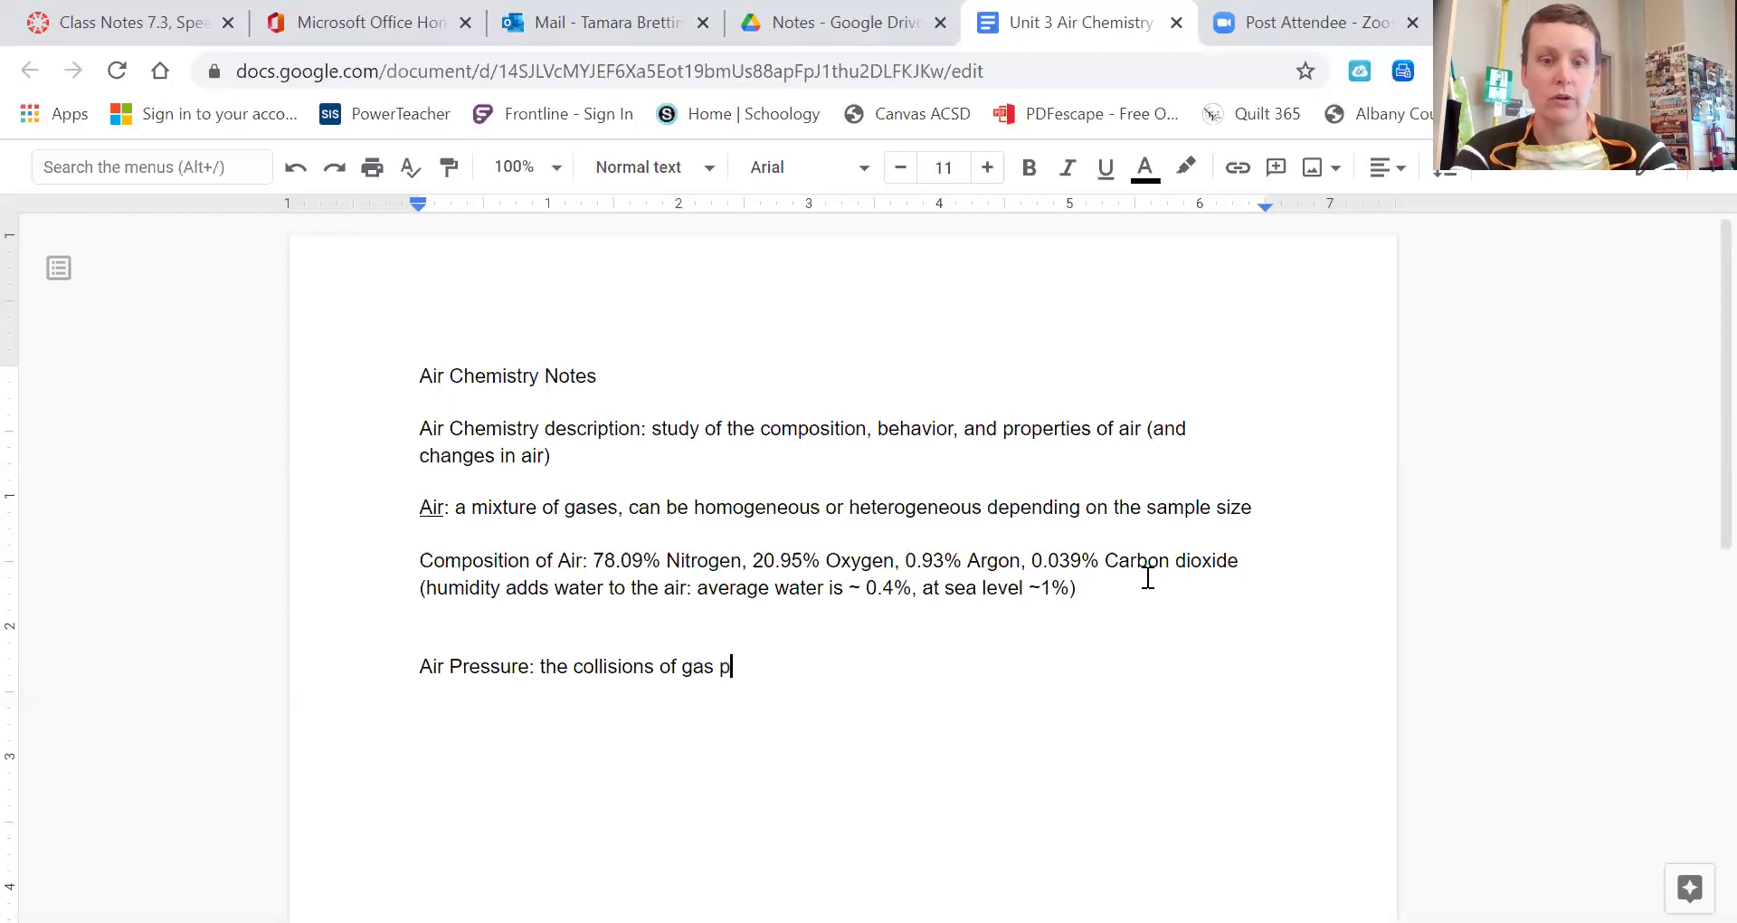
{"action": "type", "text": "articles"}
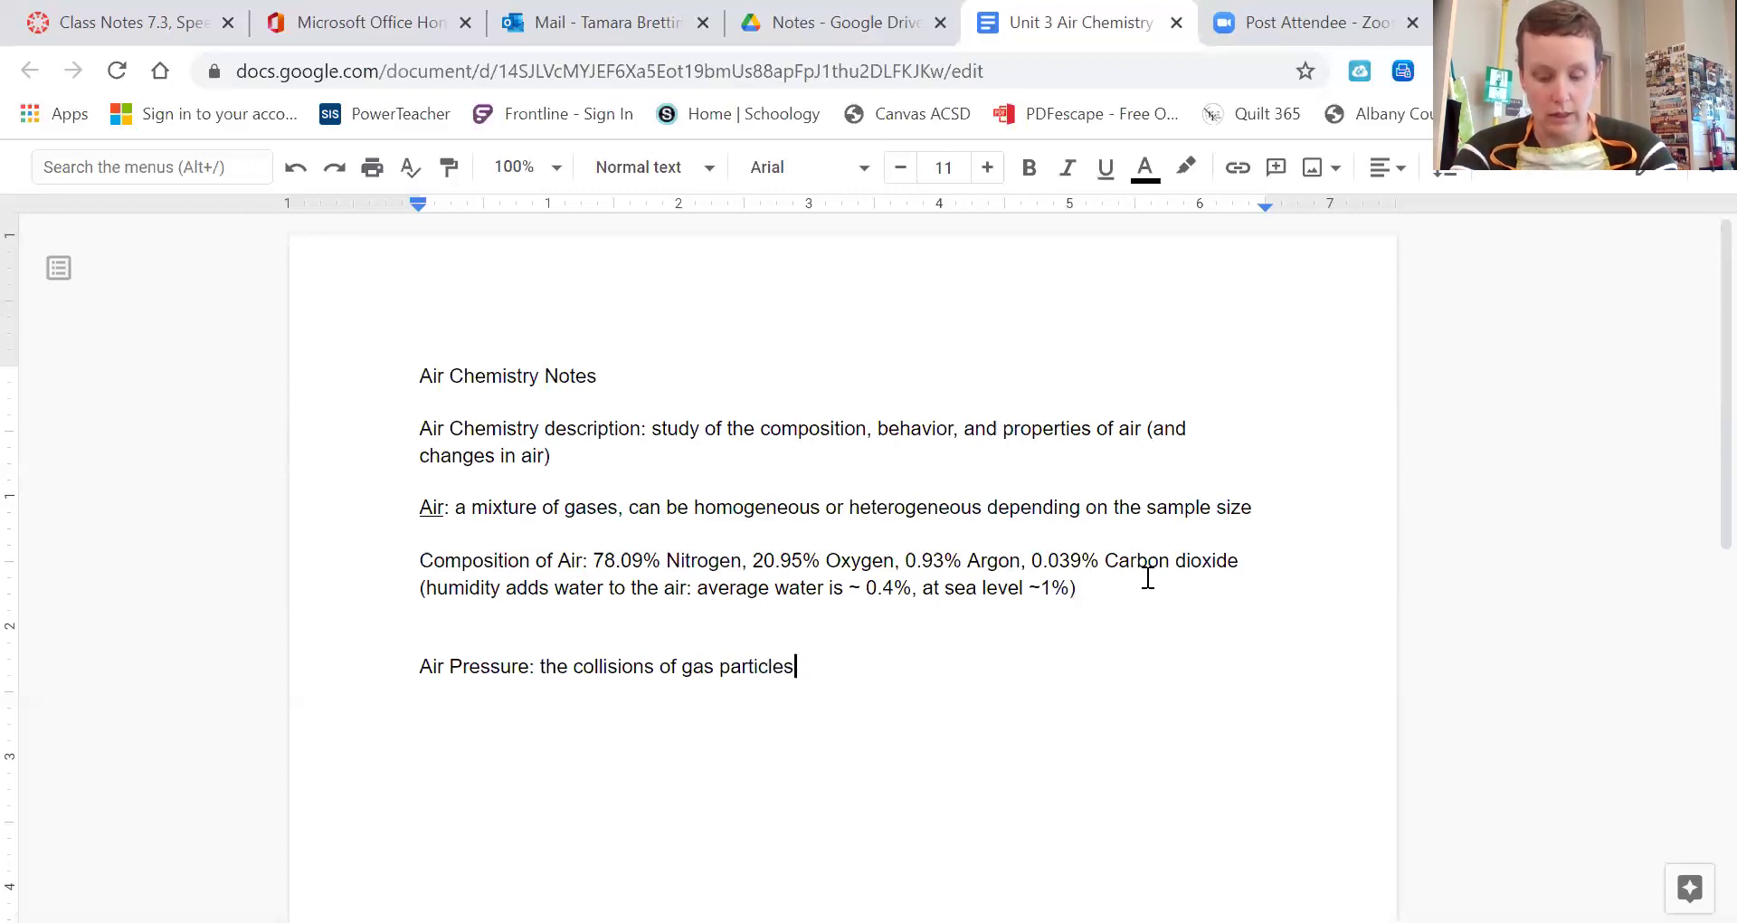
{"action": "type", "text": " with the"}
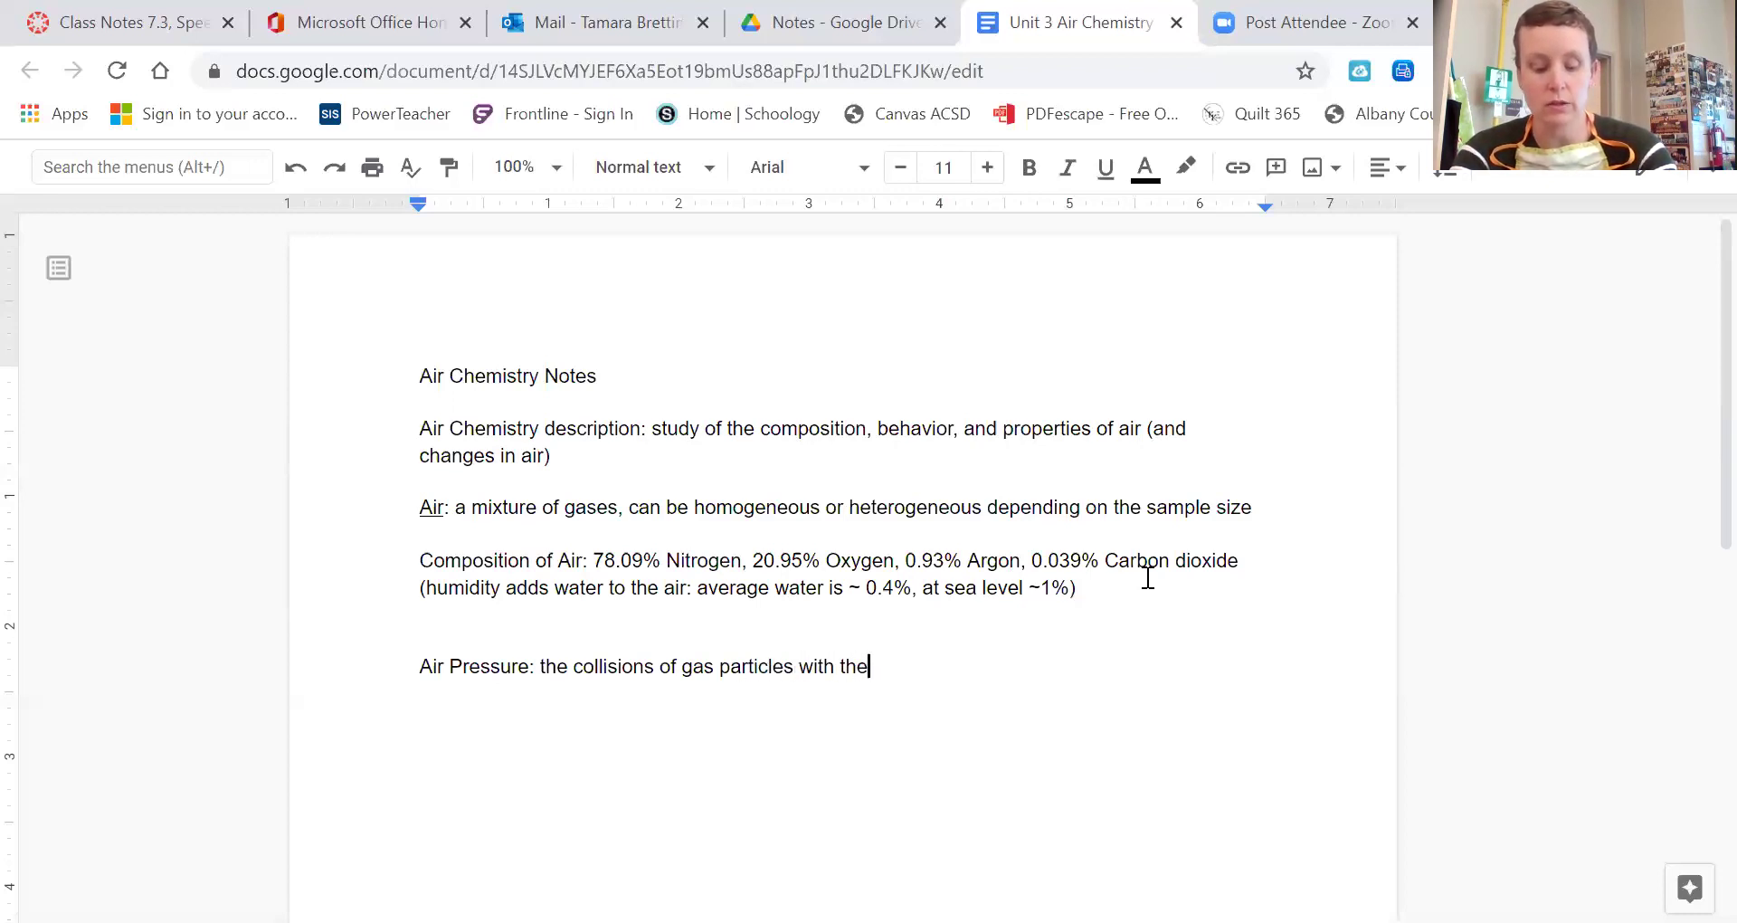
{"action": "type", "text": " surfac"}
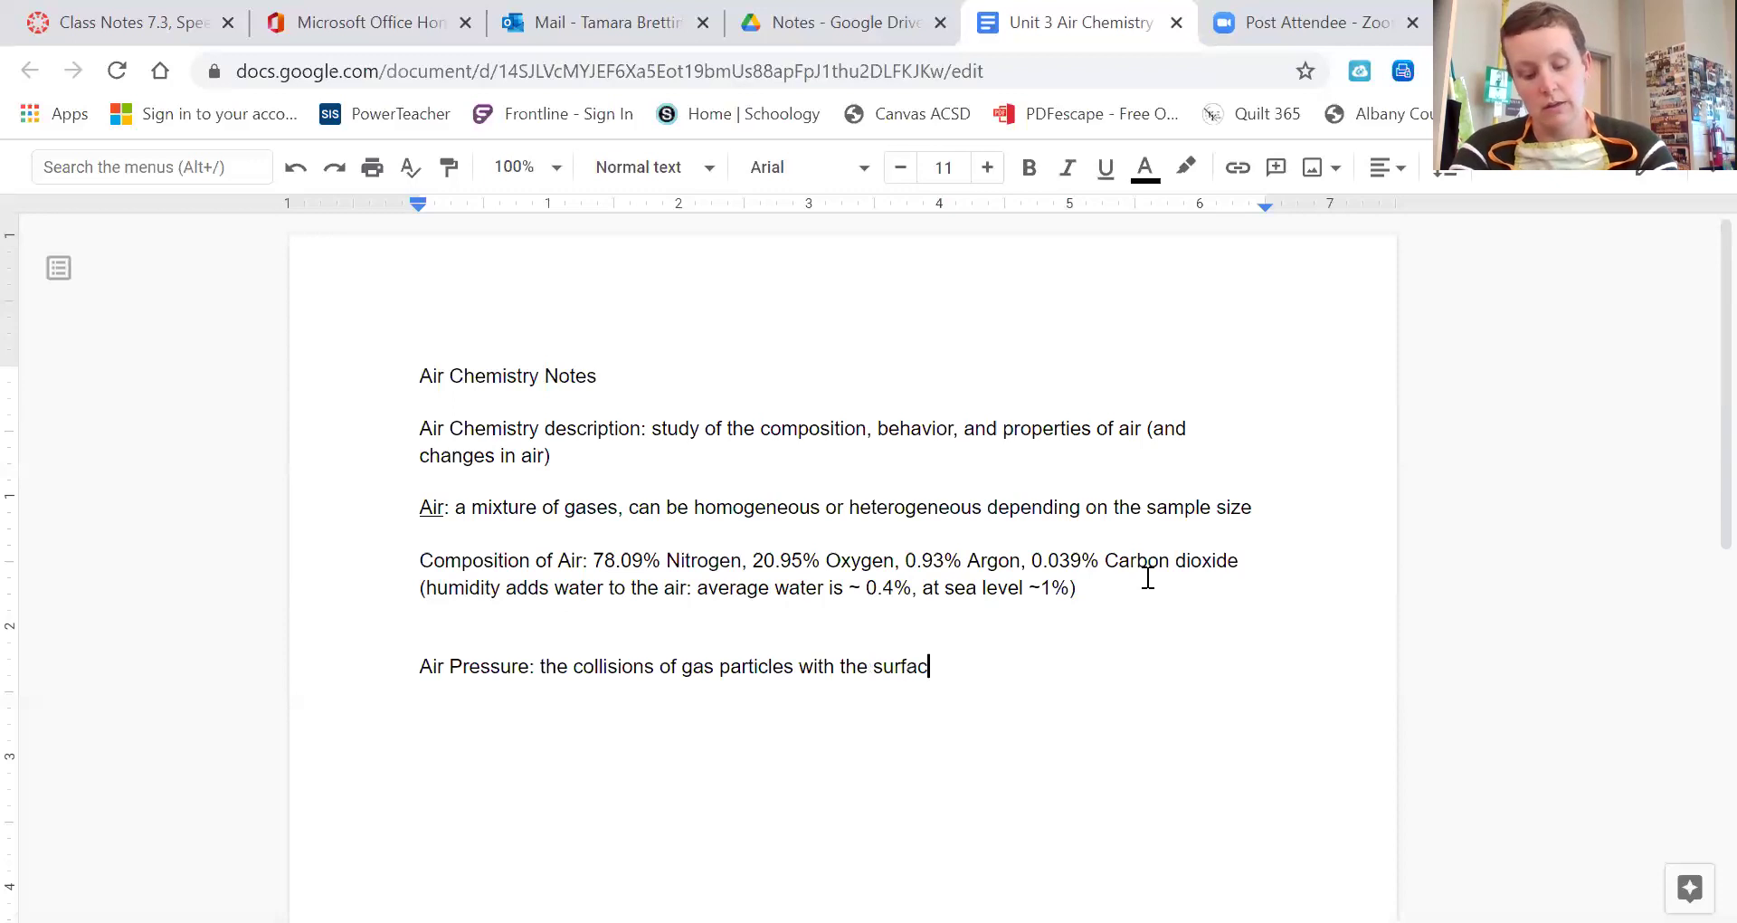
{"action": "type", "text": "e of an object"}
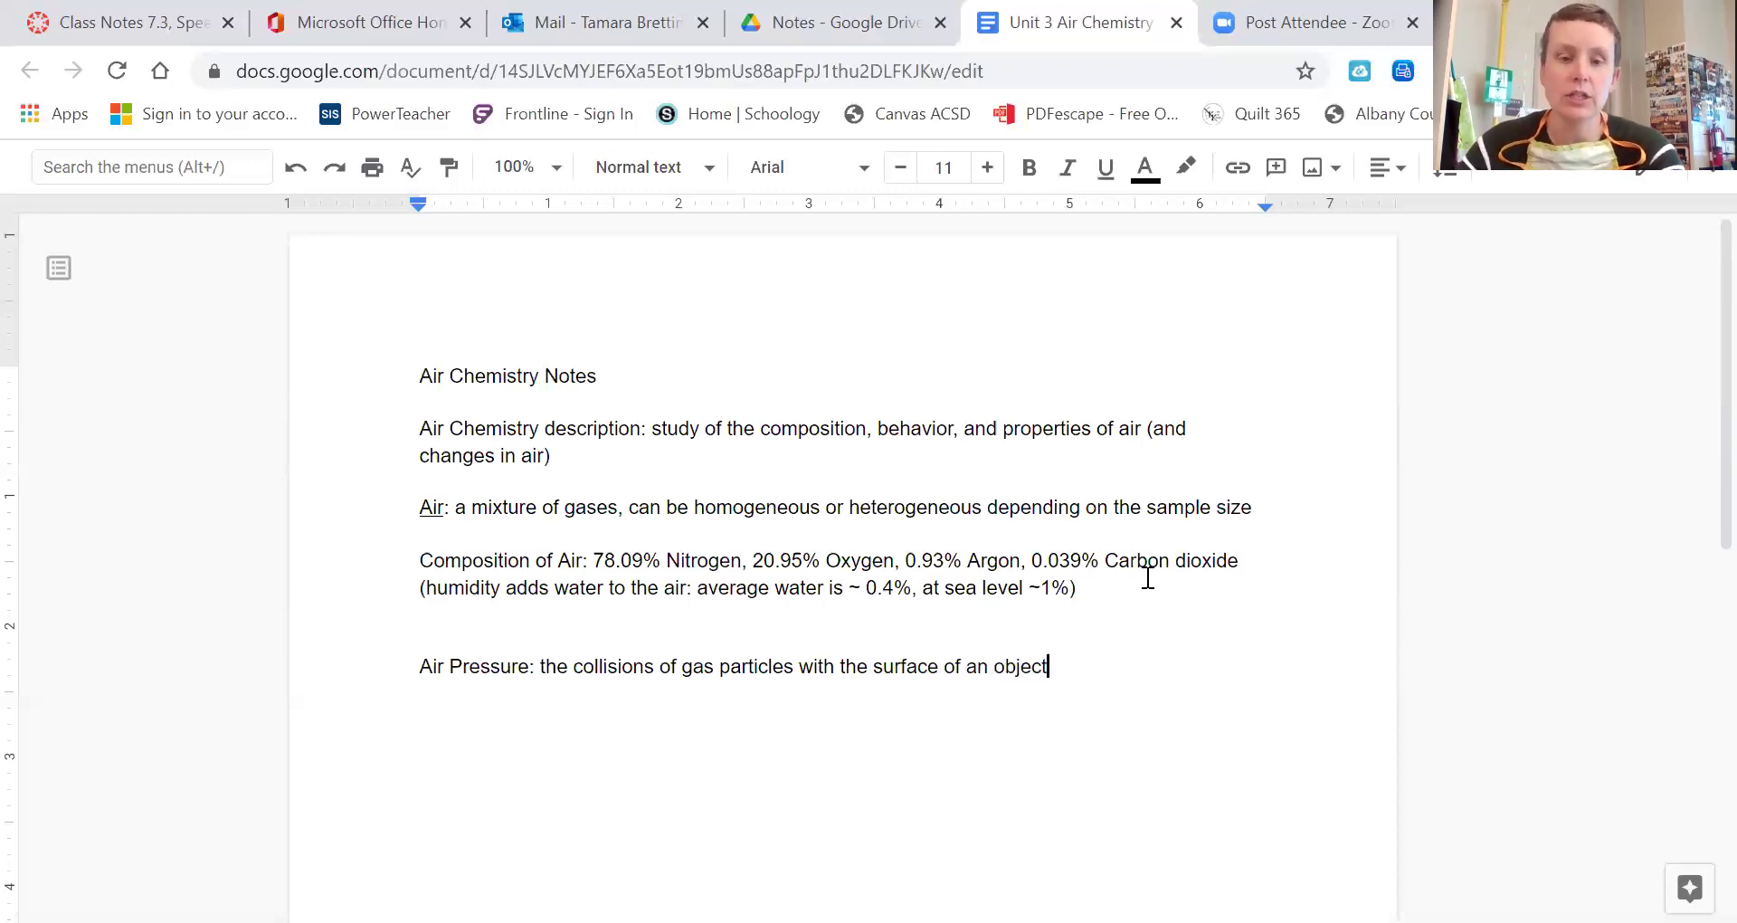
Step: Underline the word "collisions" in the Air Pressure definition and return the cursor to the end of that line
{"action": "left_click_drag", "start_coordinate": [574, 665], "coordinate": [653, 666]}
{"action": "key", "text": "ctrl+u"}
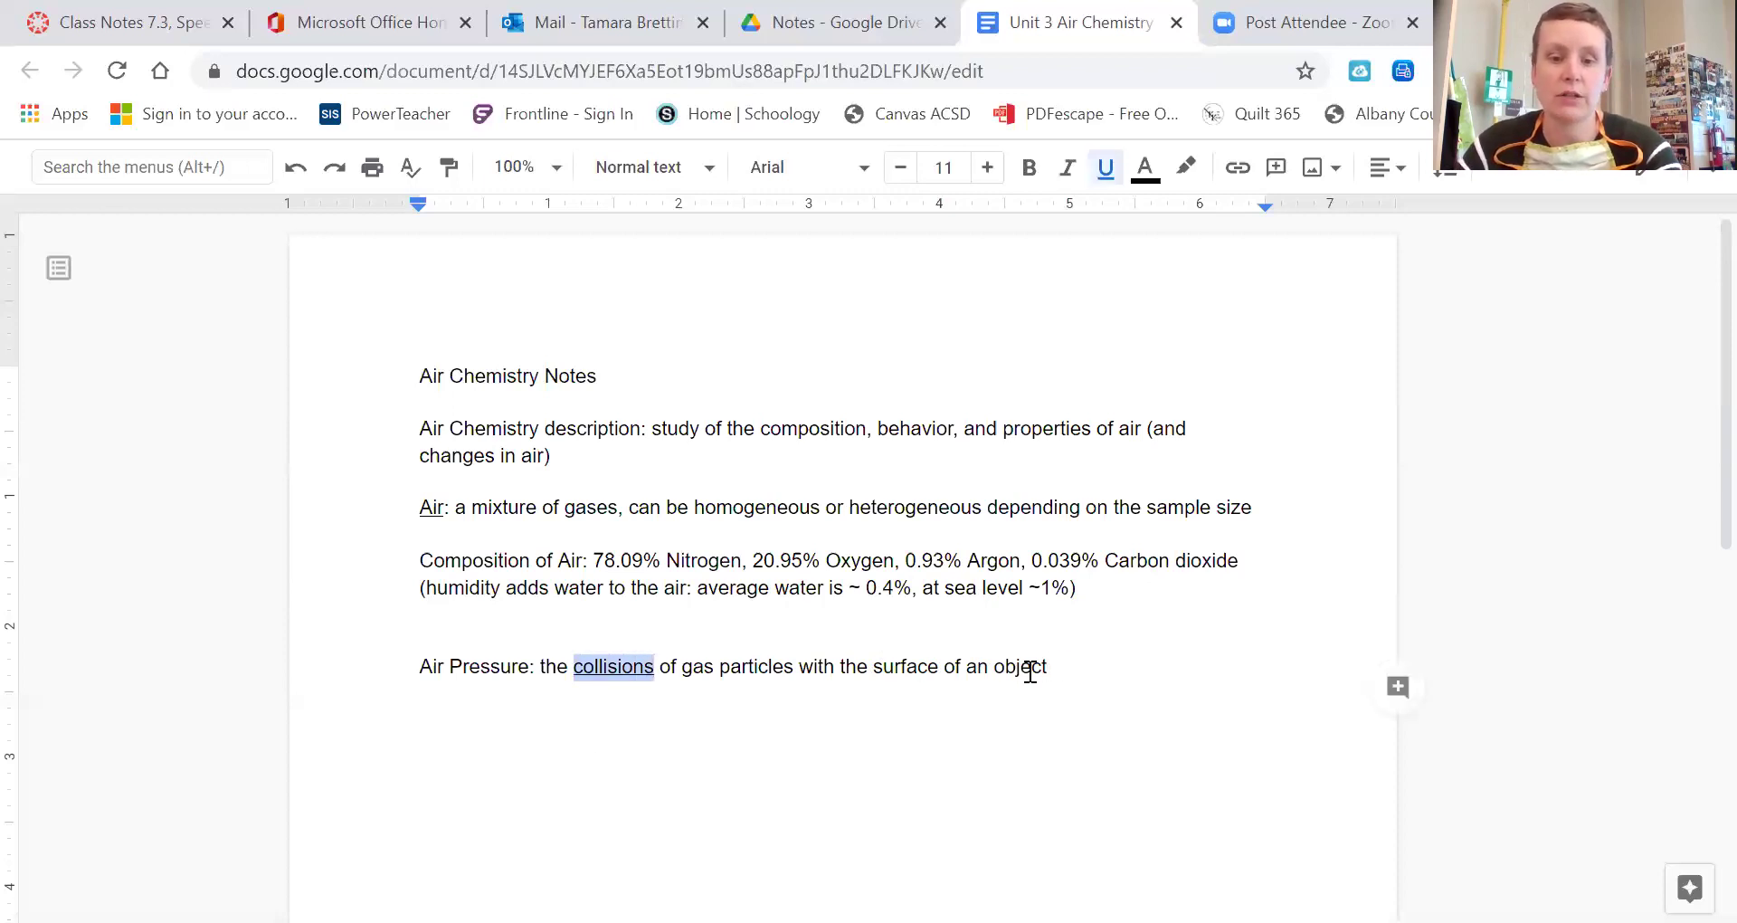
{"action": "left_click", "coordinate": [1050, 667]}
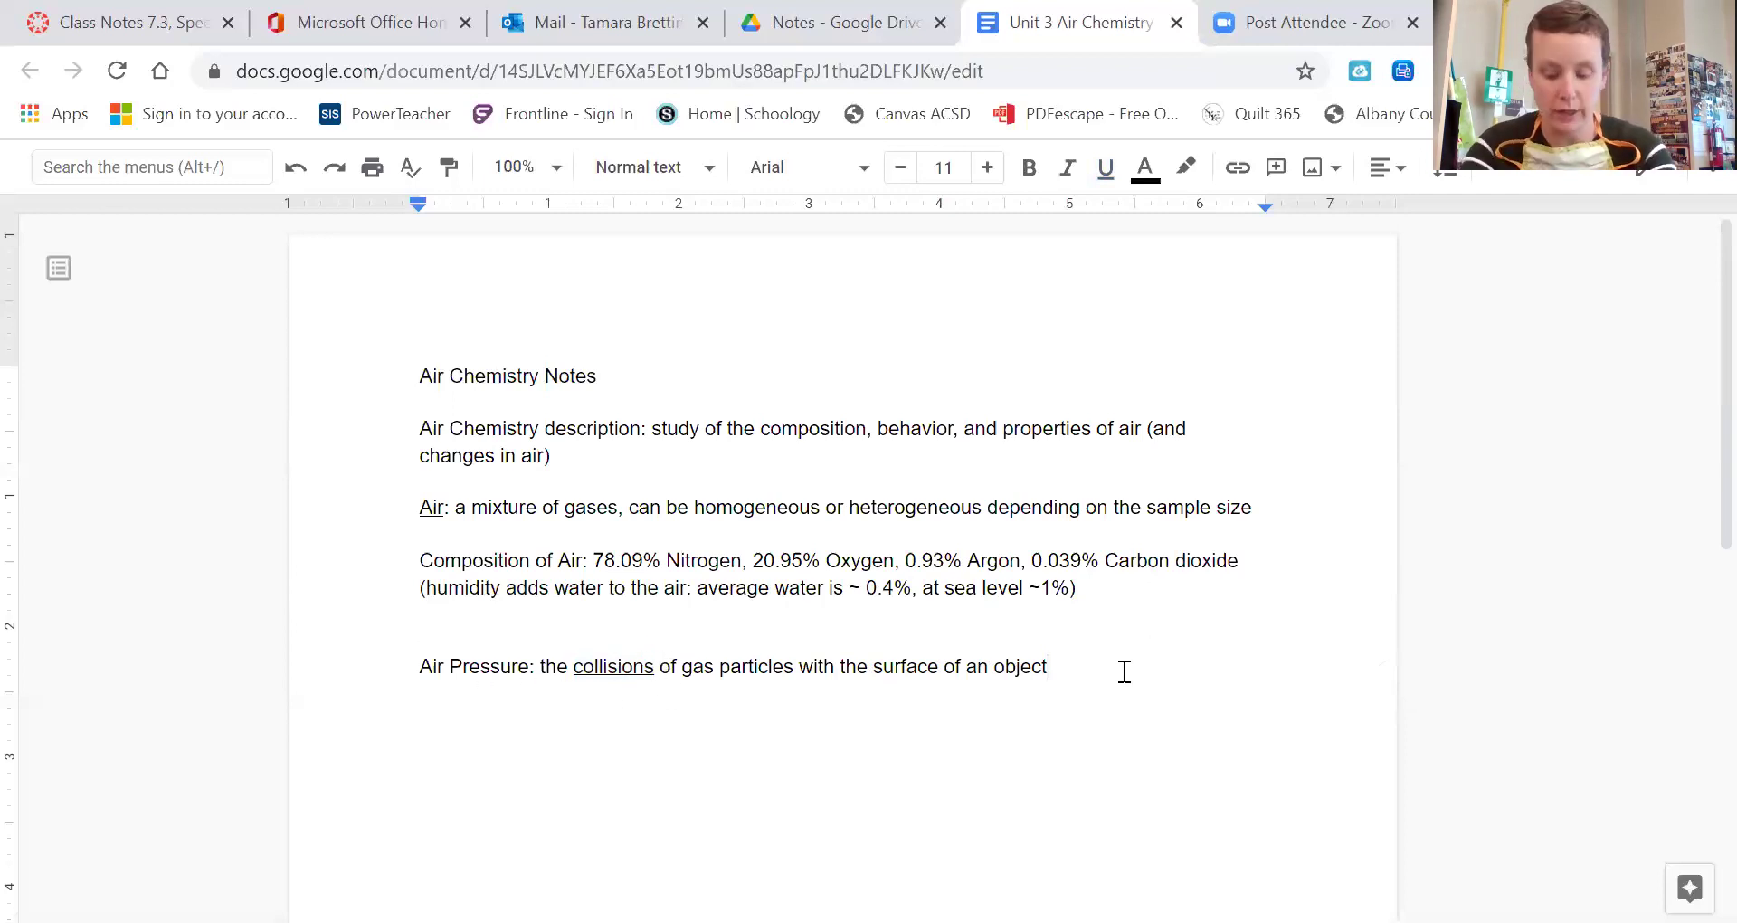
Step: Start a bulleted list below the Air Pressure definition with the item "At sea level = 14.7psi (pounds per square inch)"
{"action": "key", "text": "Return"}
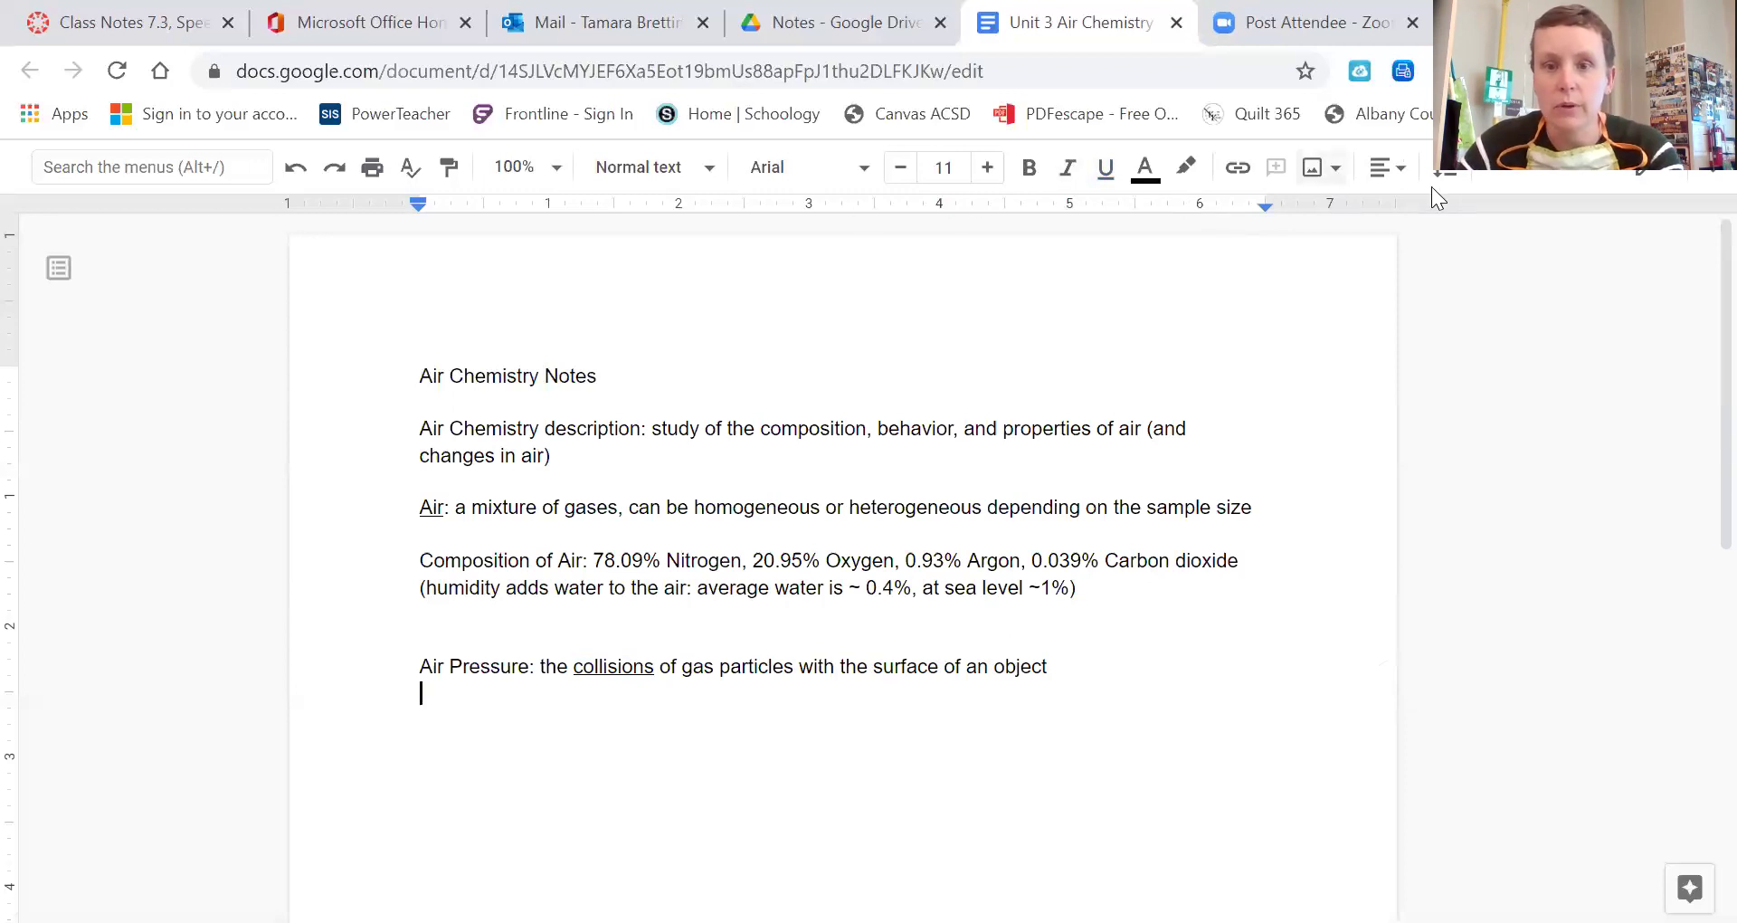
{"action": "left_click", "coordinate": [1497, 179]}
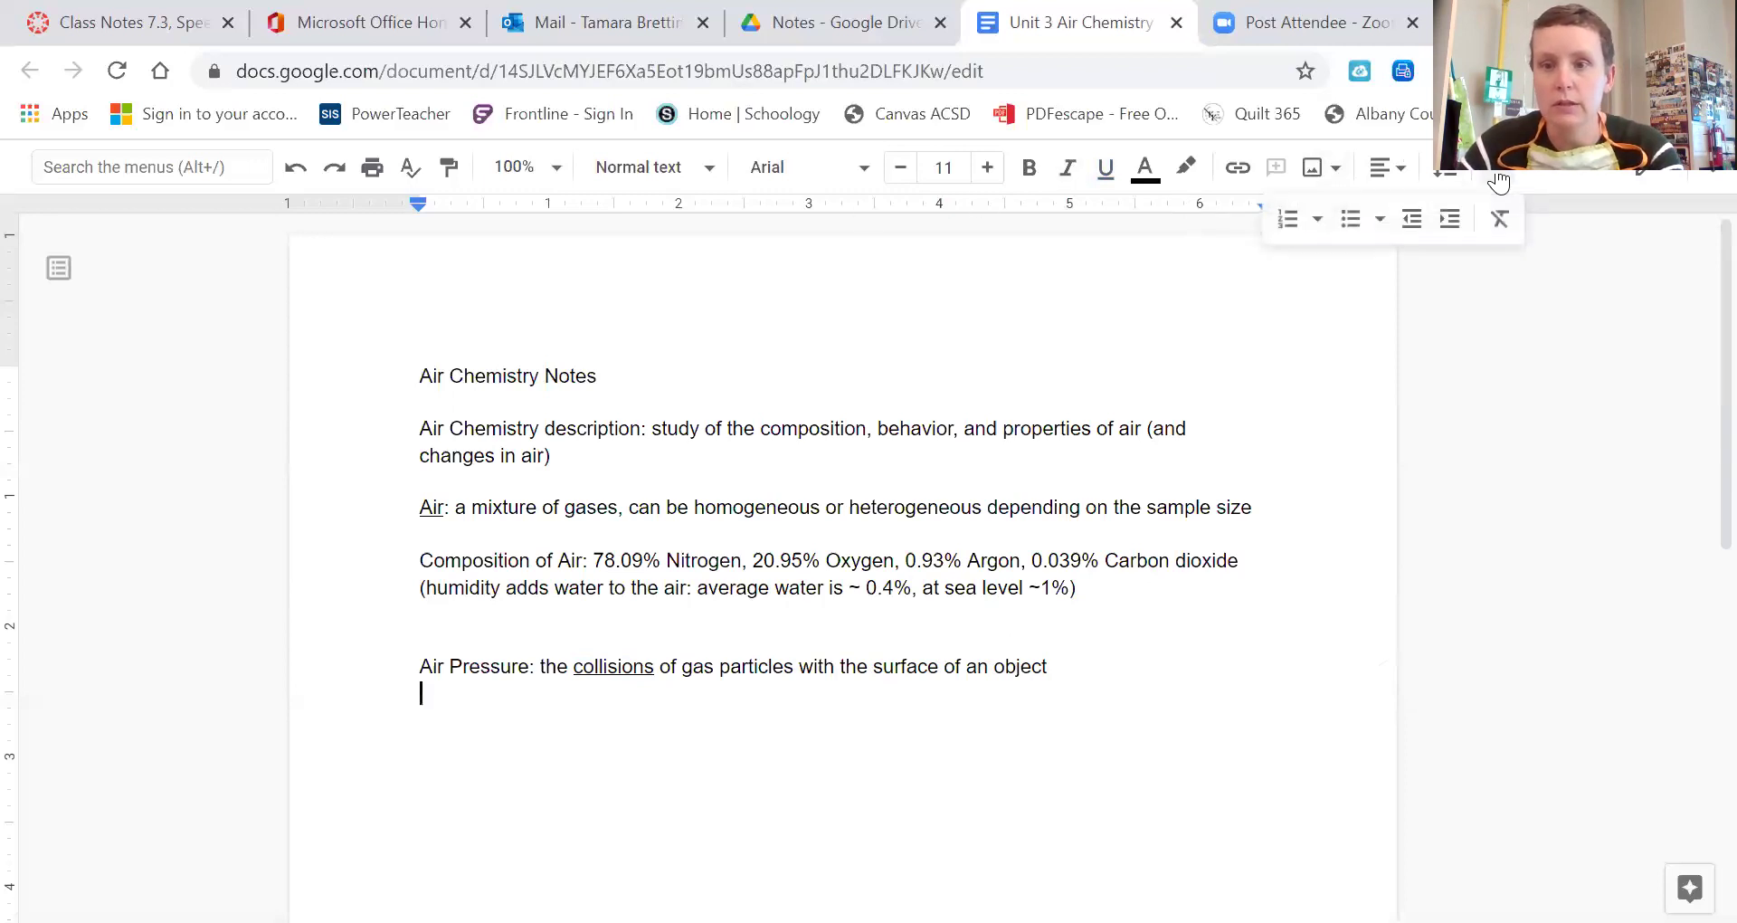
{"action": "left_click", "coordinate": [1350, 218]}
{"action": "type", "text": "At sea level "}
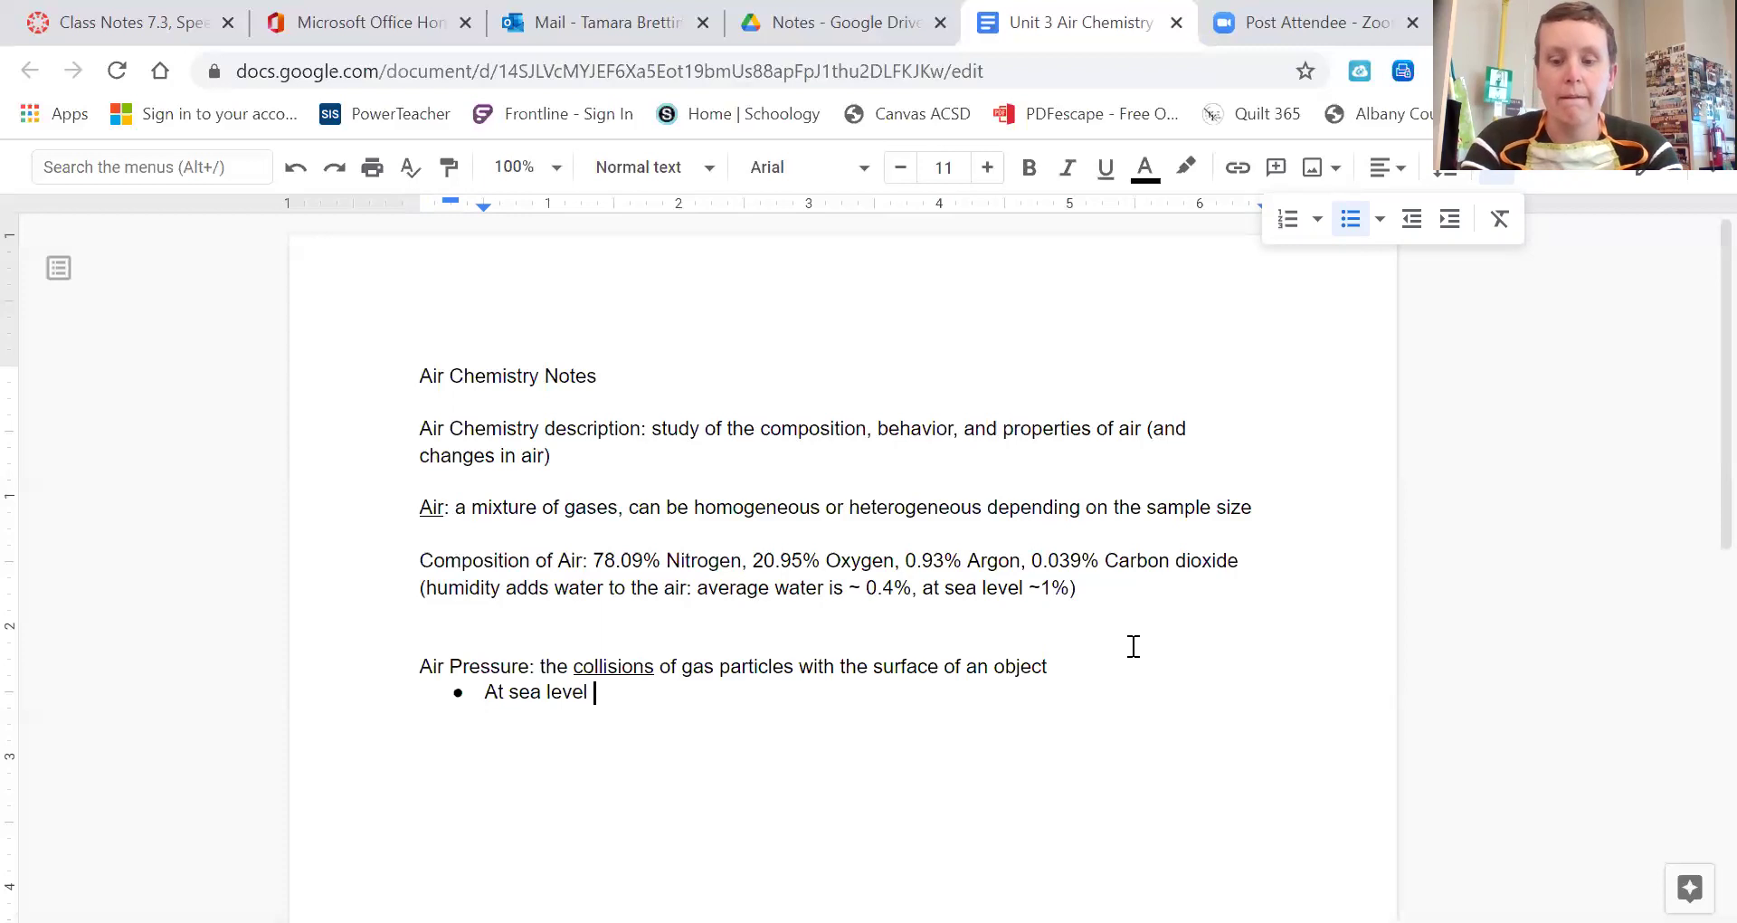
{"action": "type", "text": "= 14.7psi (pounds per square inch)"}
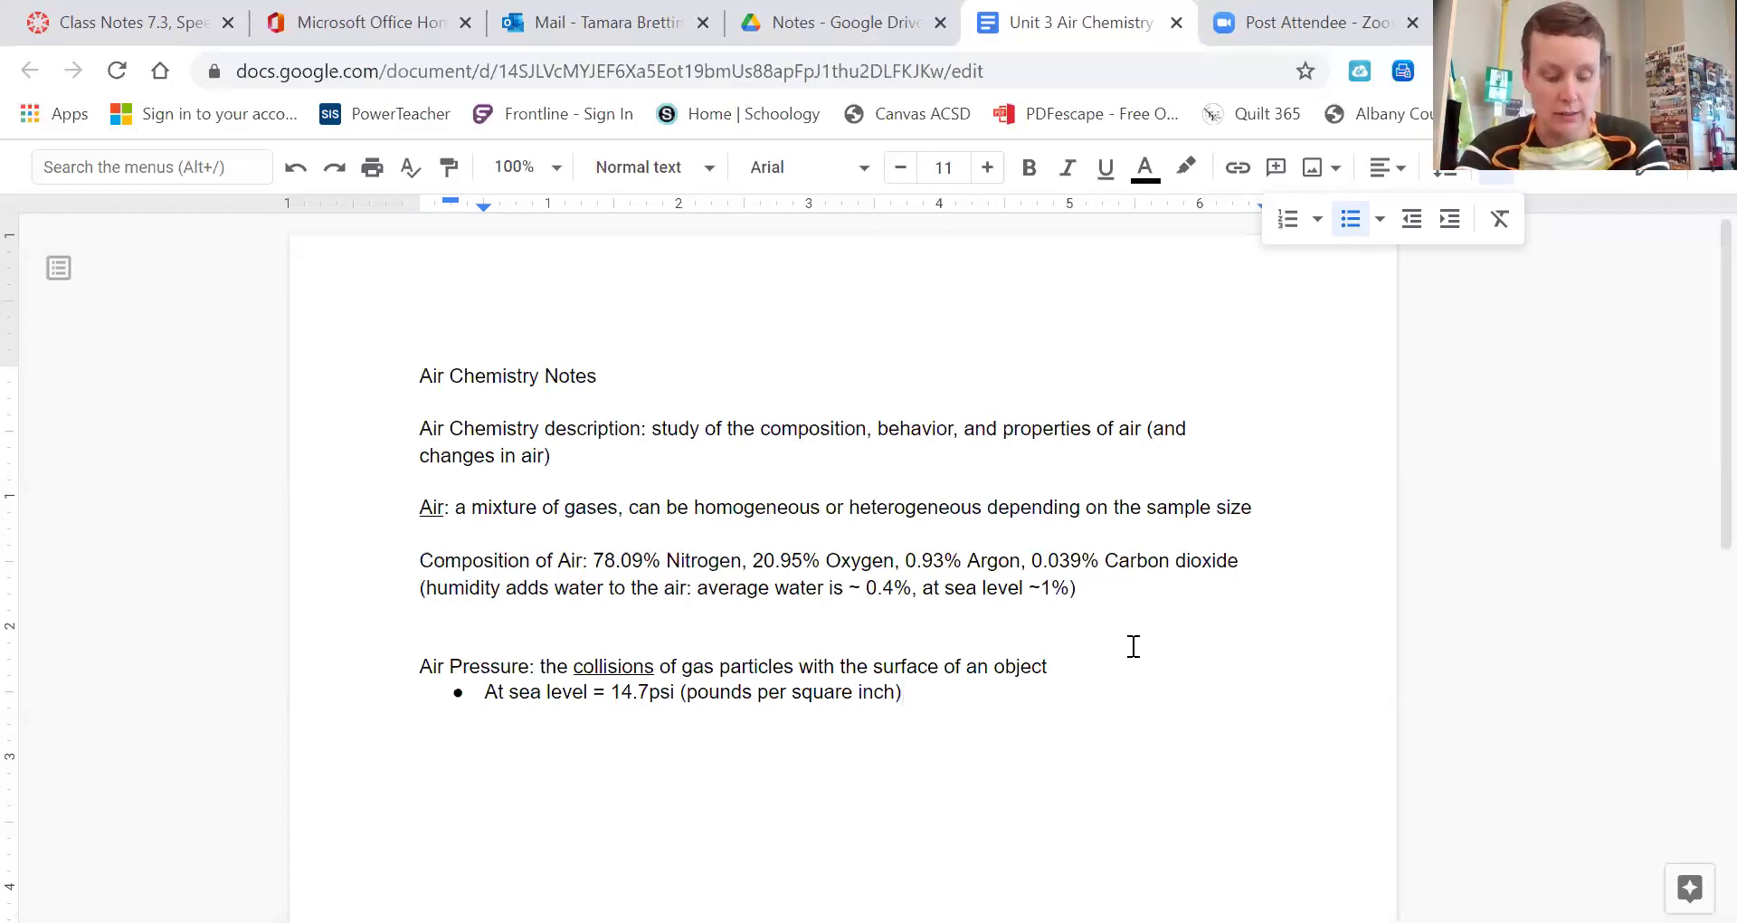
Step: Add a second bullet under Air Pressure reading "Altitude affects air pressure:"
{"action": "key", "text": "Return"}
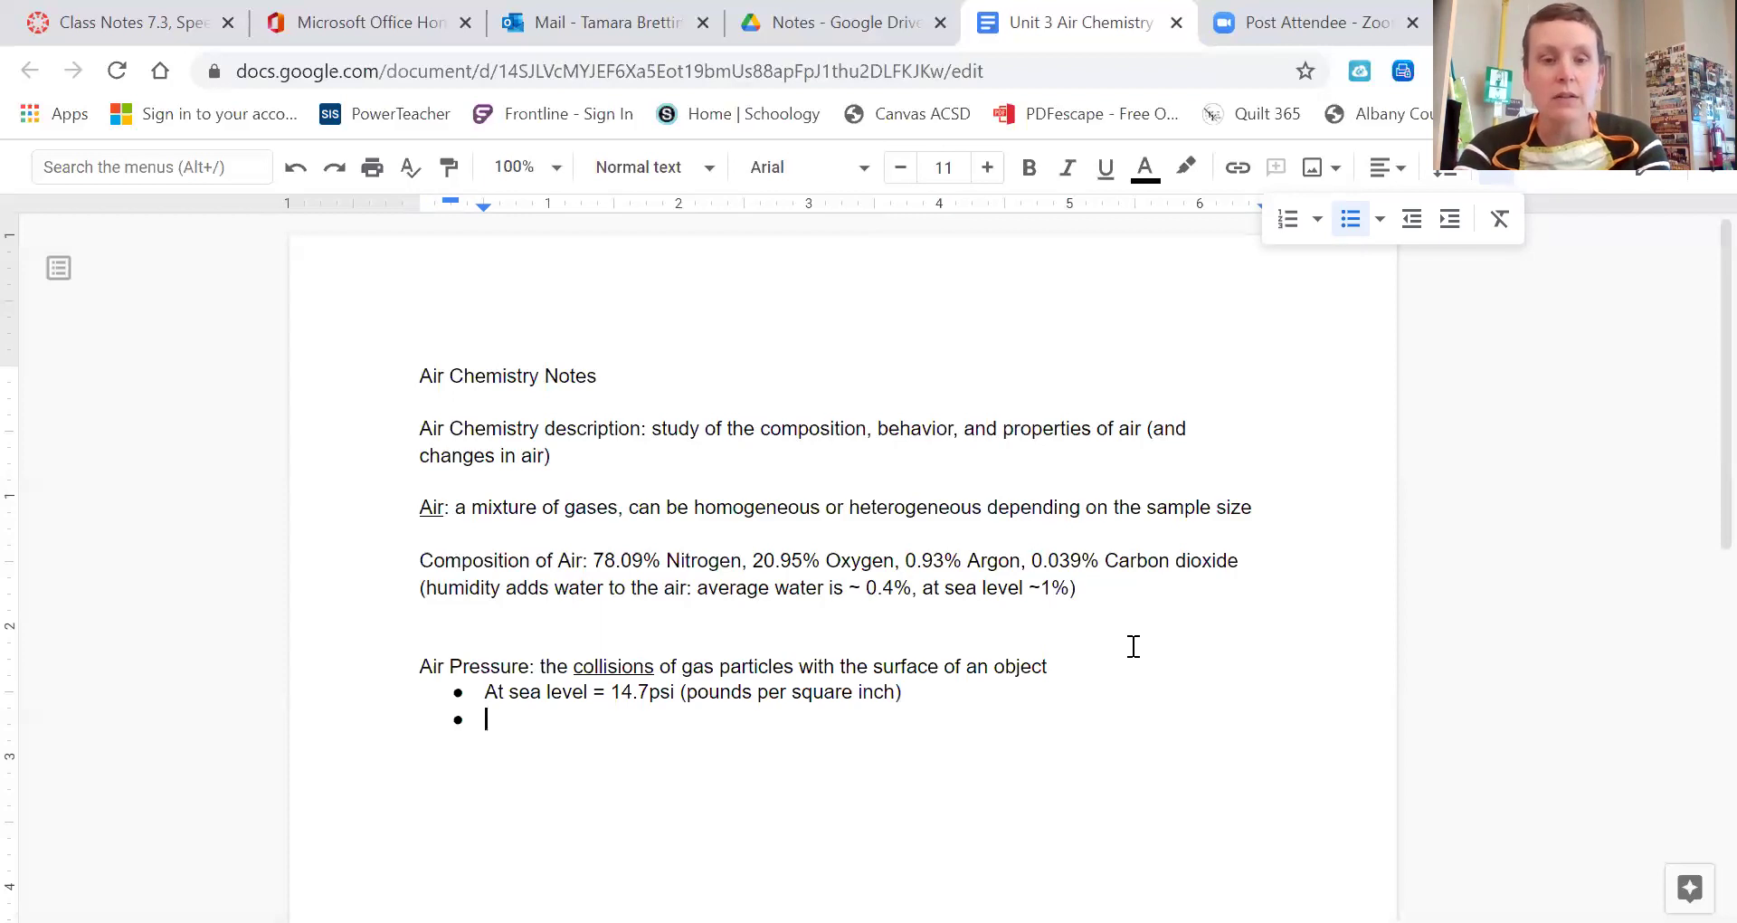
{"action": "type", "text": "Alti"}
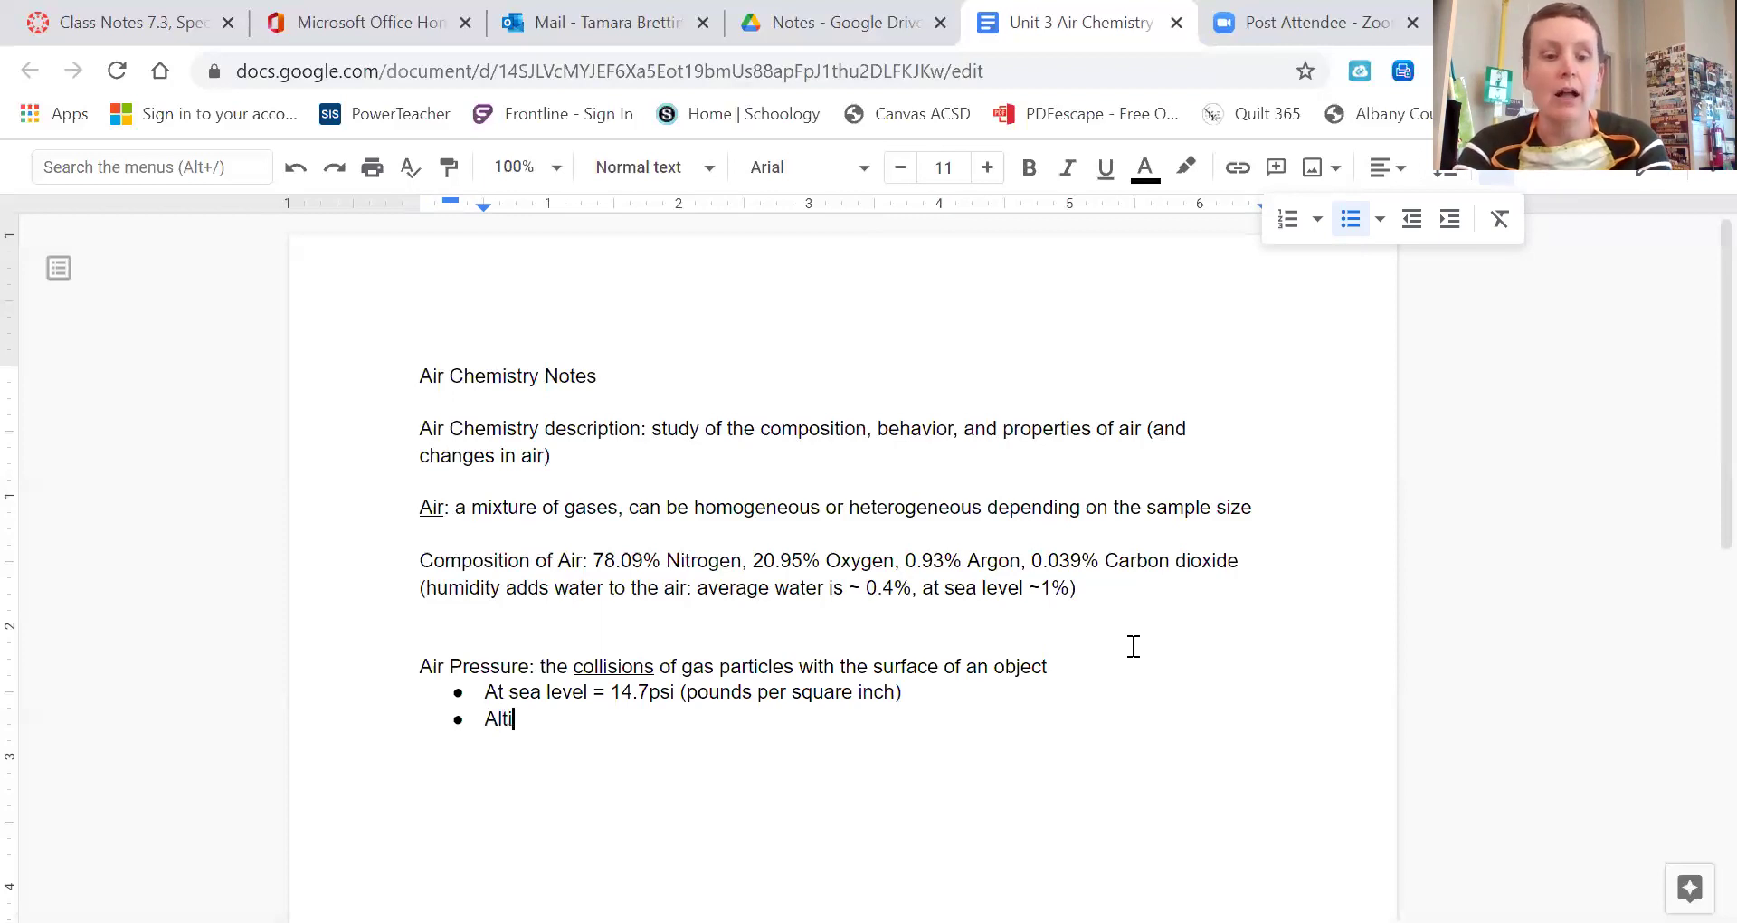
{"action": "type", "text": "tude af"}
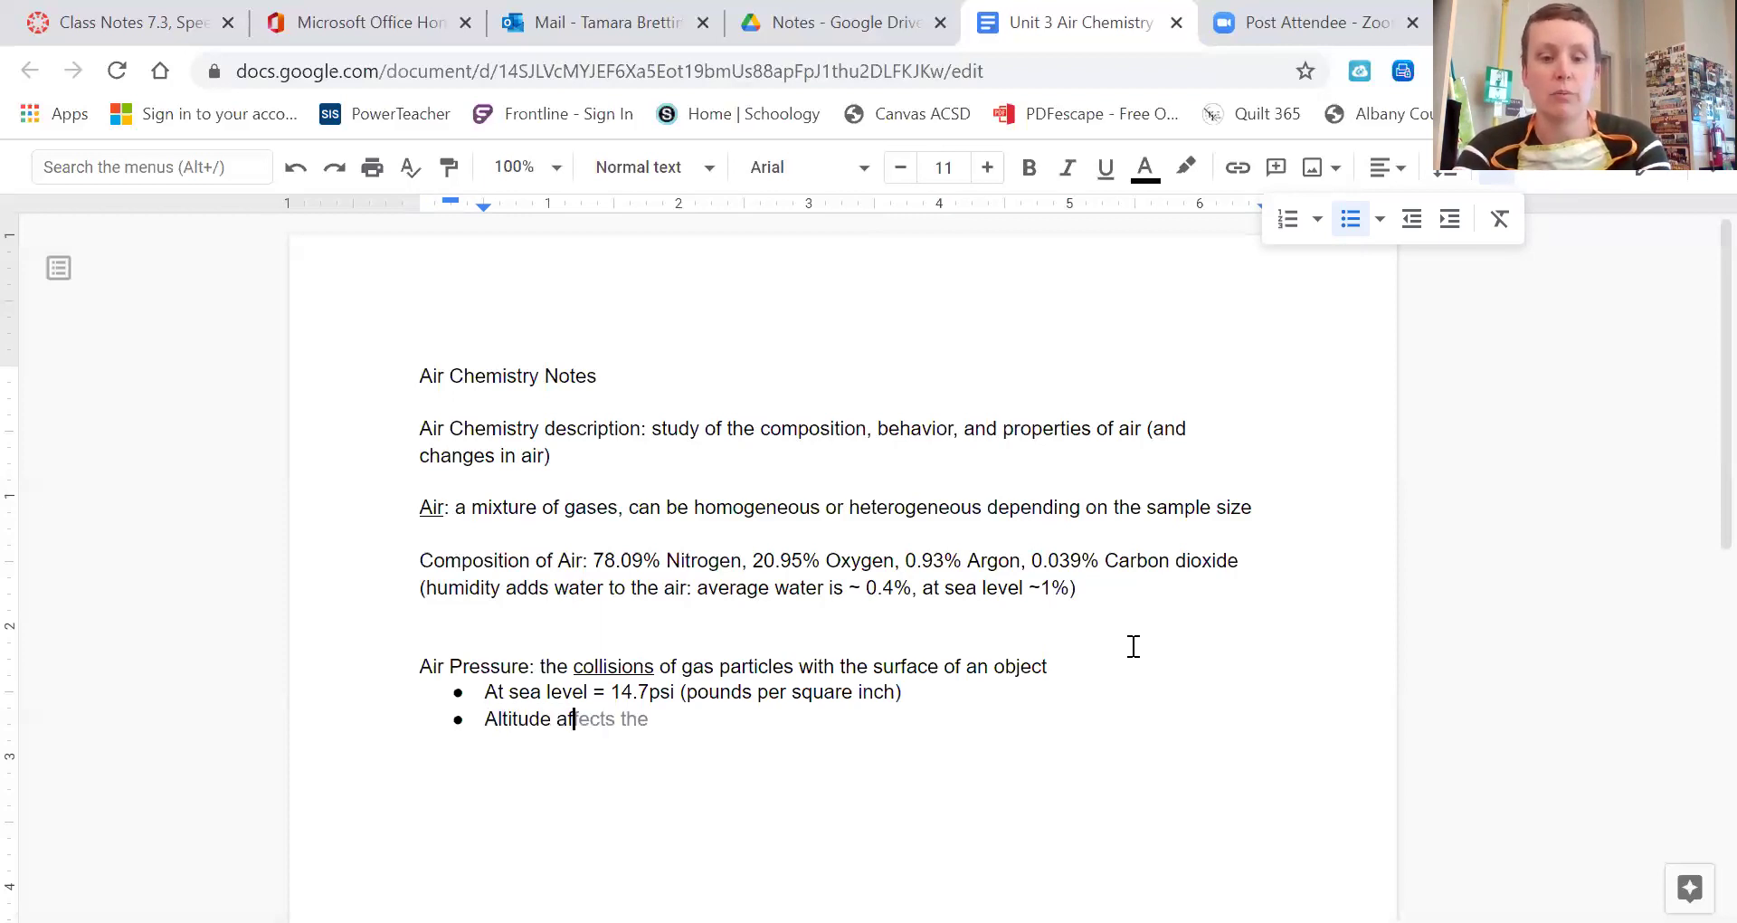
{"action": "type", "text": "fects air press"}
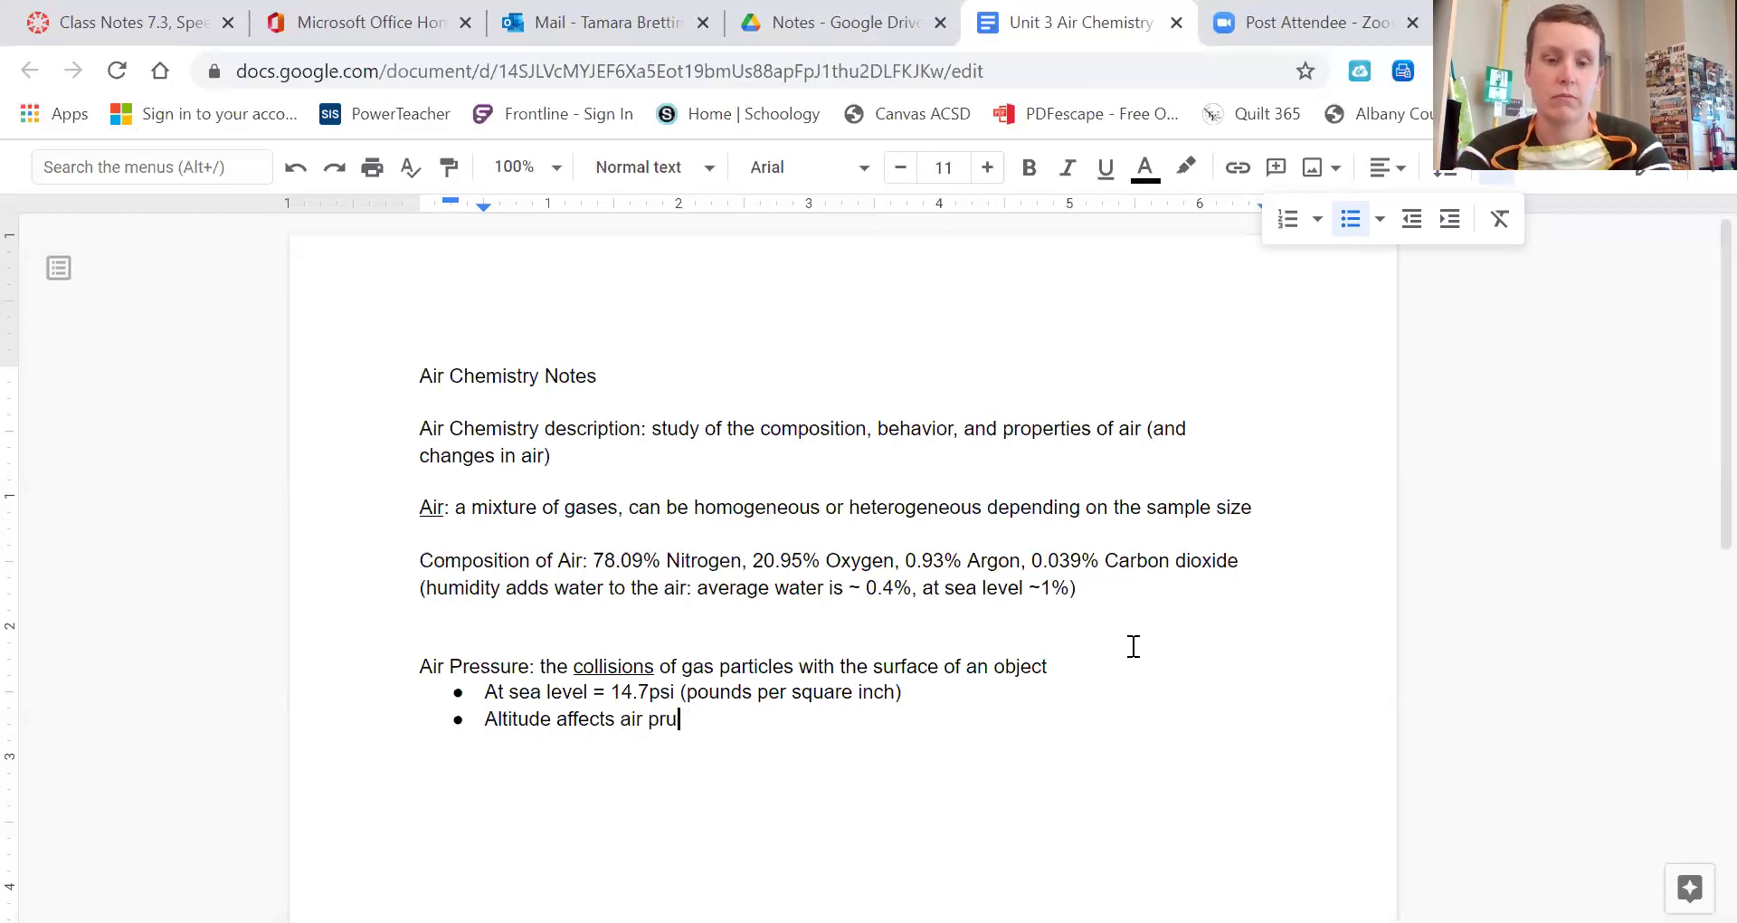
{"action": "key", "text": "Tab"}
{"action": "type", "text": ":"}
Step: Add a sub-bullet under the altitude bullet: "Higher altitudes have lower air pressure because there is less air between us and outer space."
{"action": "key", "text": "Return"}
{"action": "key", "text": "Tab"}
{"action": "type", "text": "H"}
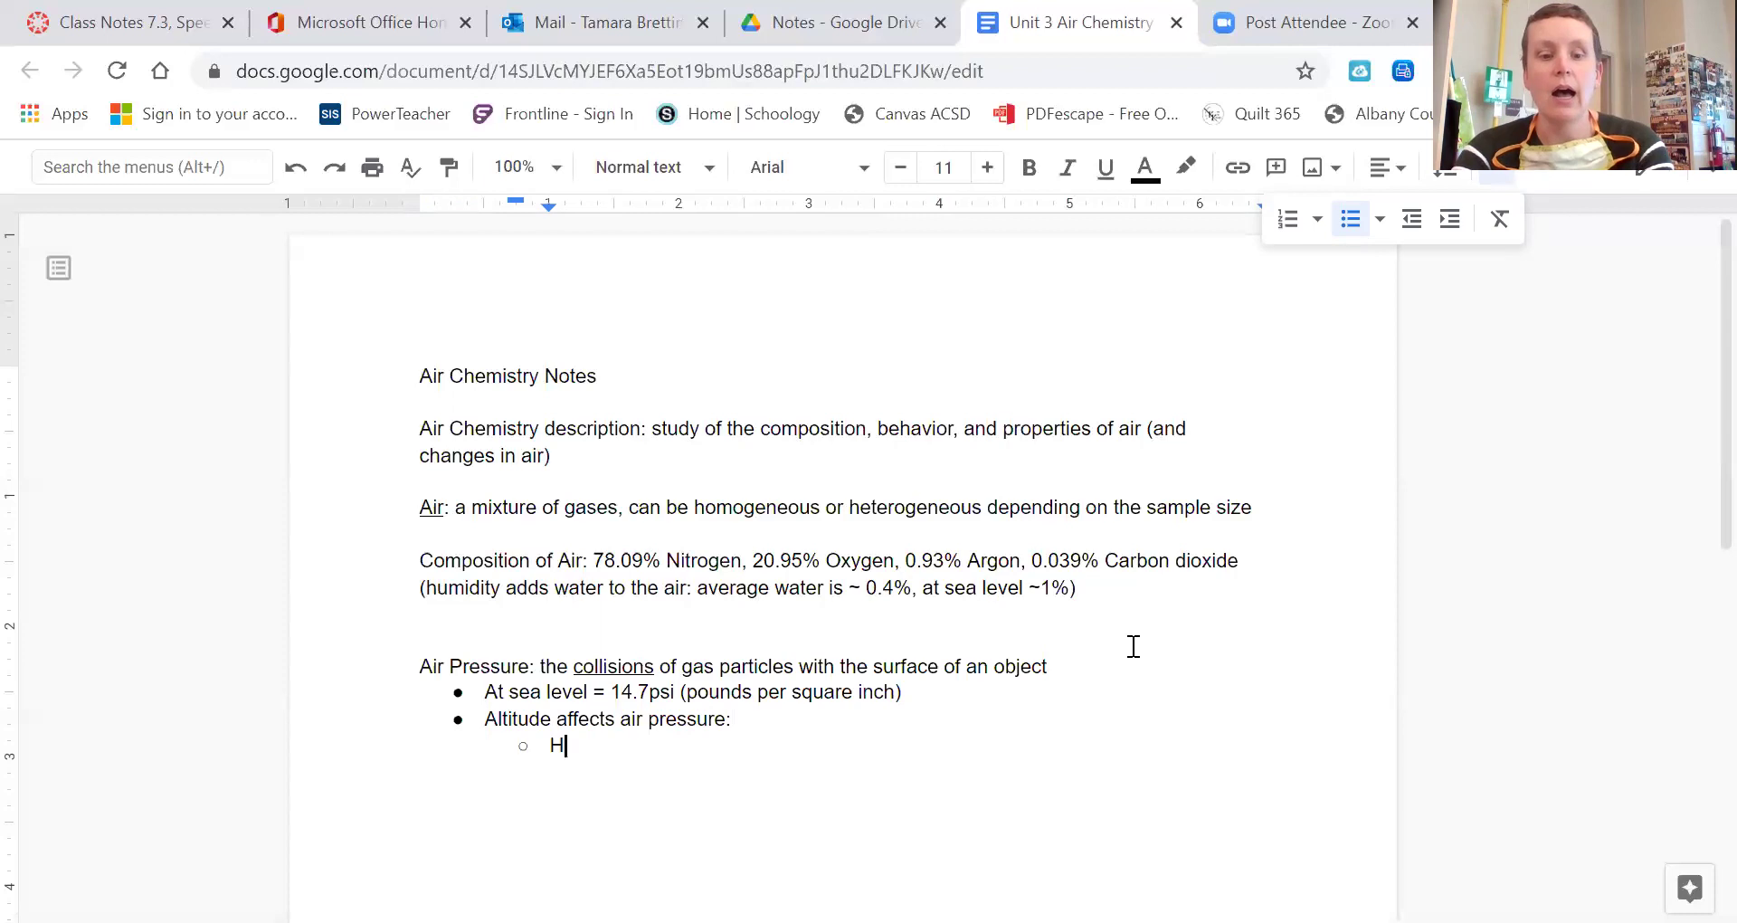
{"action": "type", "text": "igher alti"}
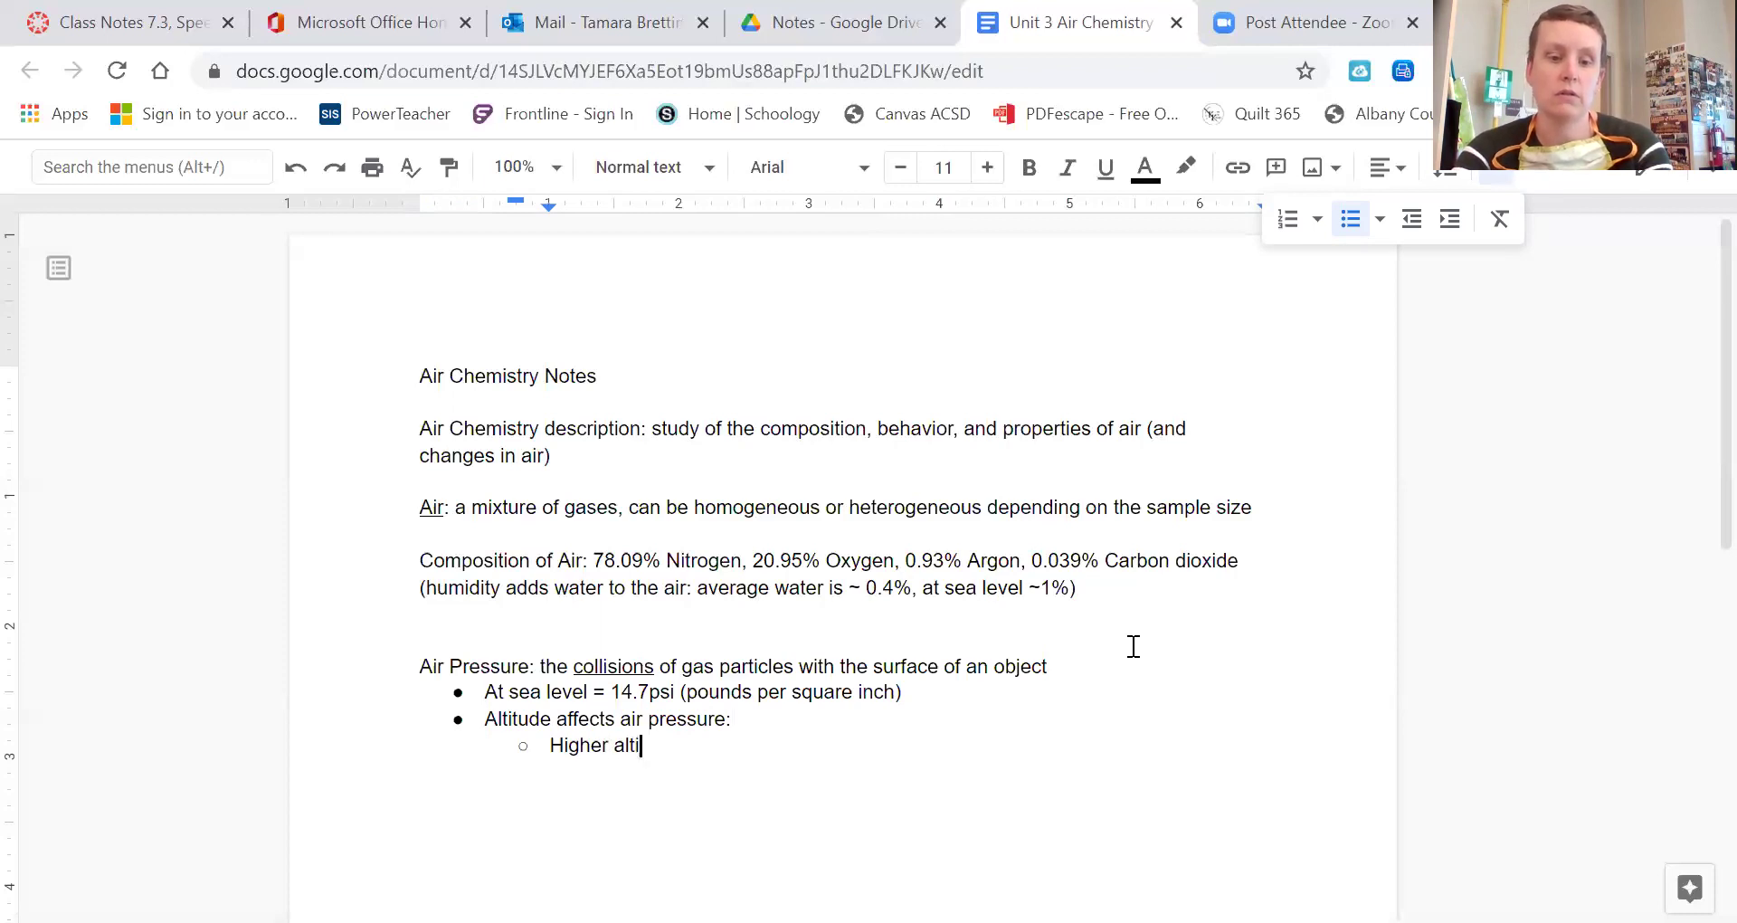
{"action": "type", "text": "tudes have l"}
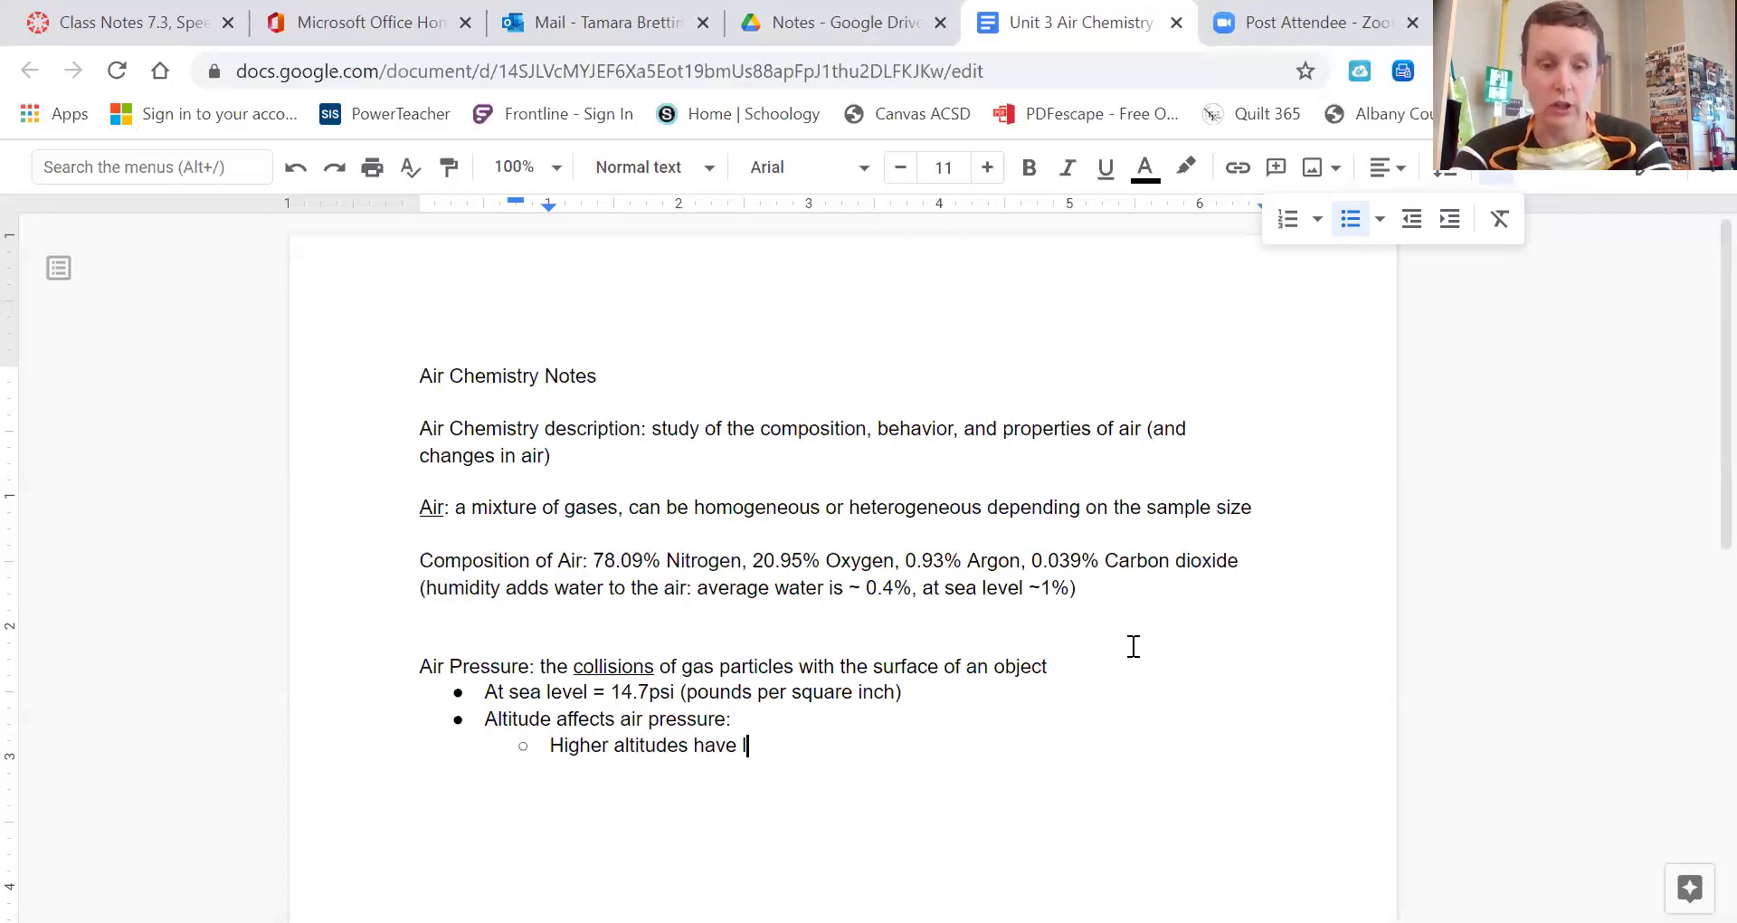
{"action": "type", "text": "ower air pressure"}
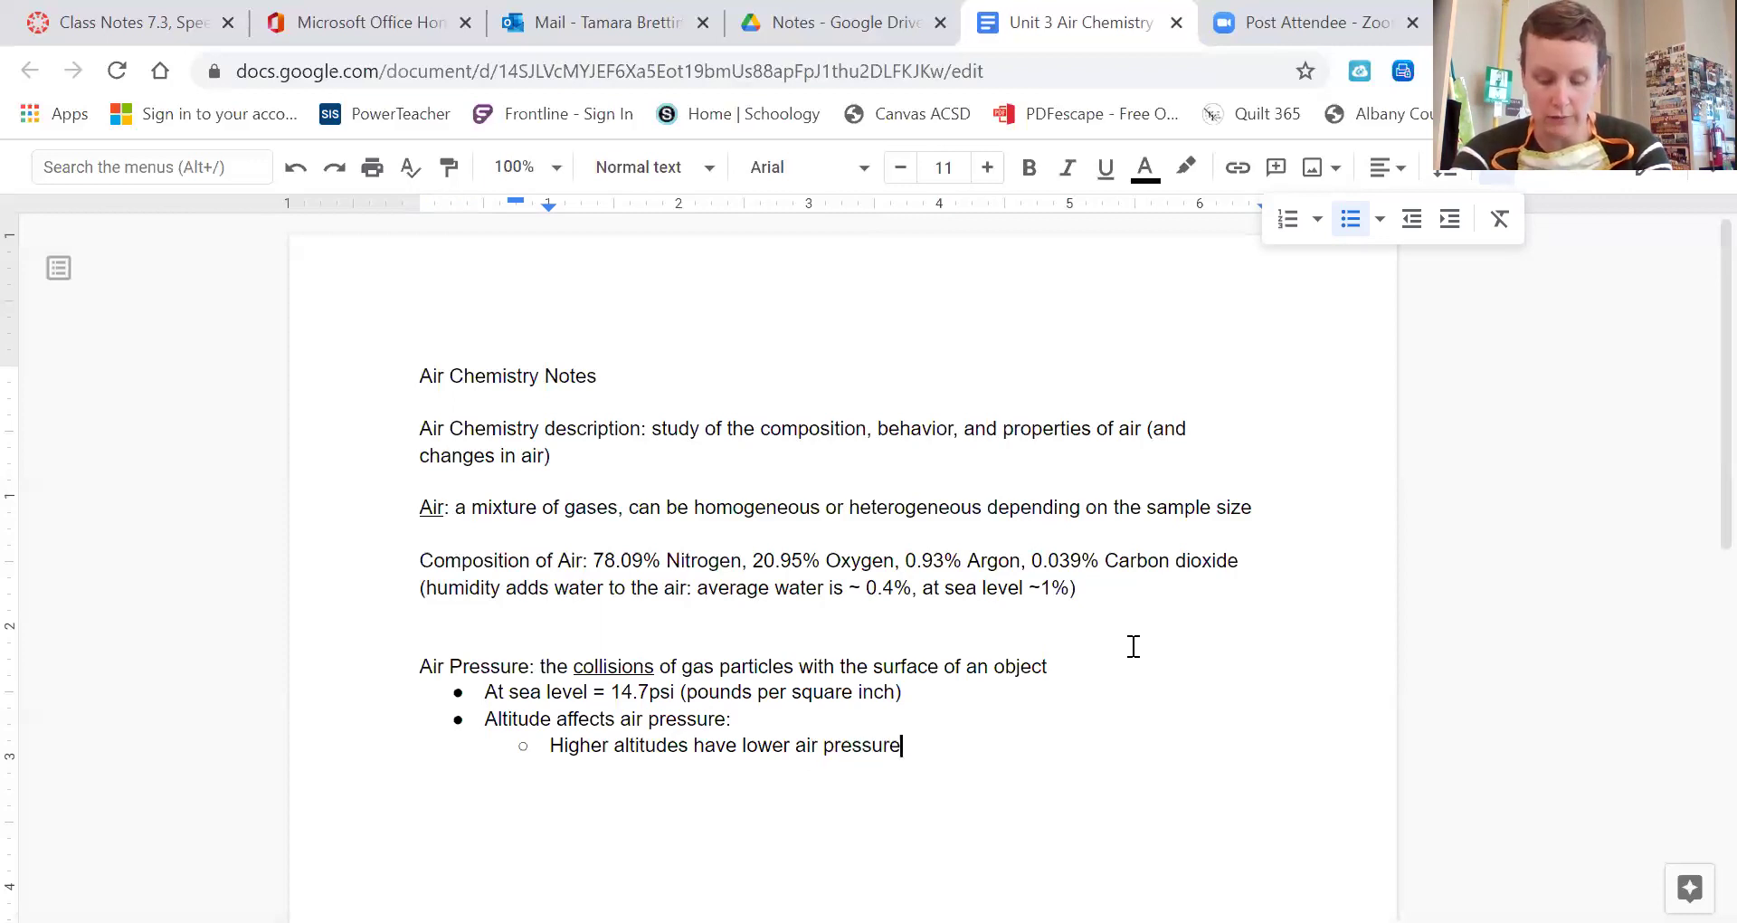
{"action": "type", "text": " because there is less air between us and outer space."}
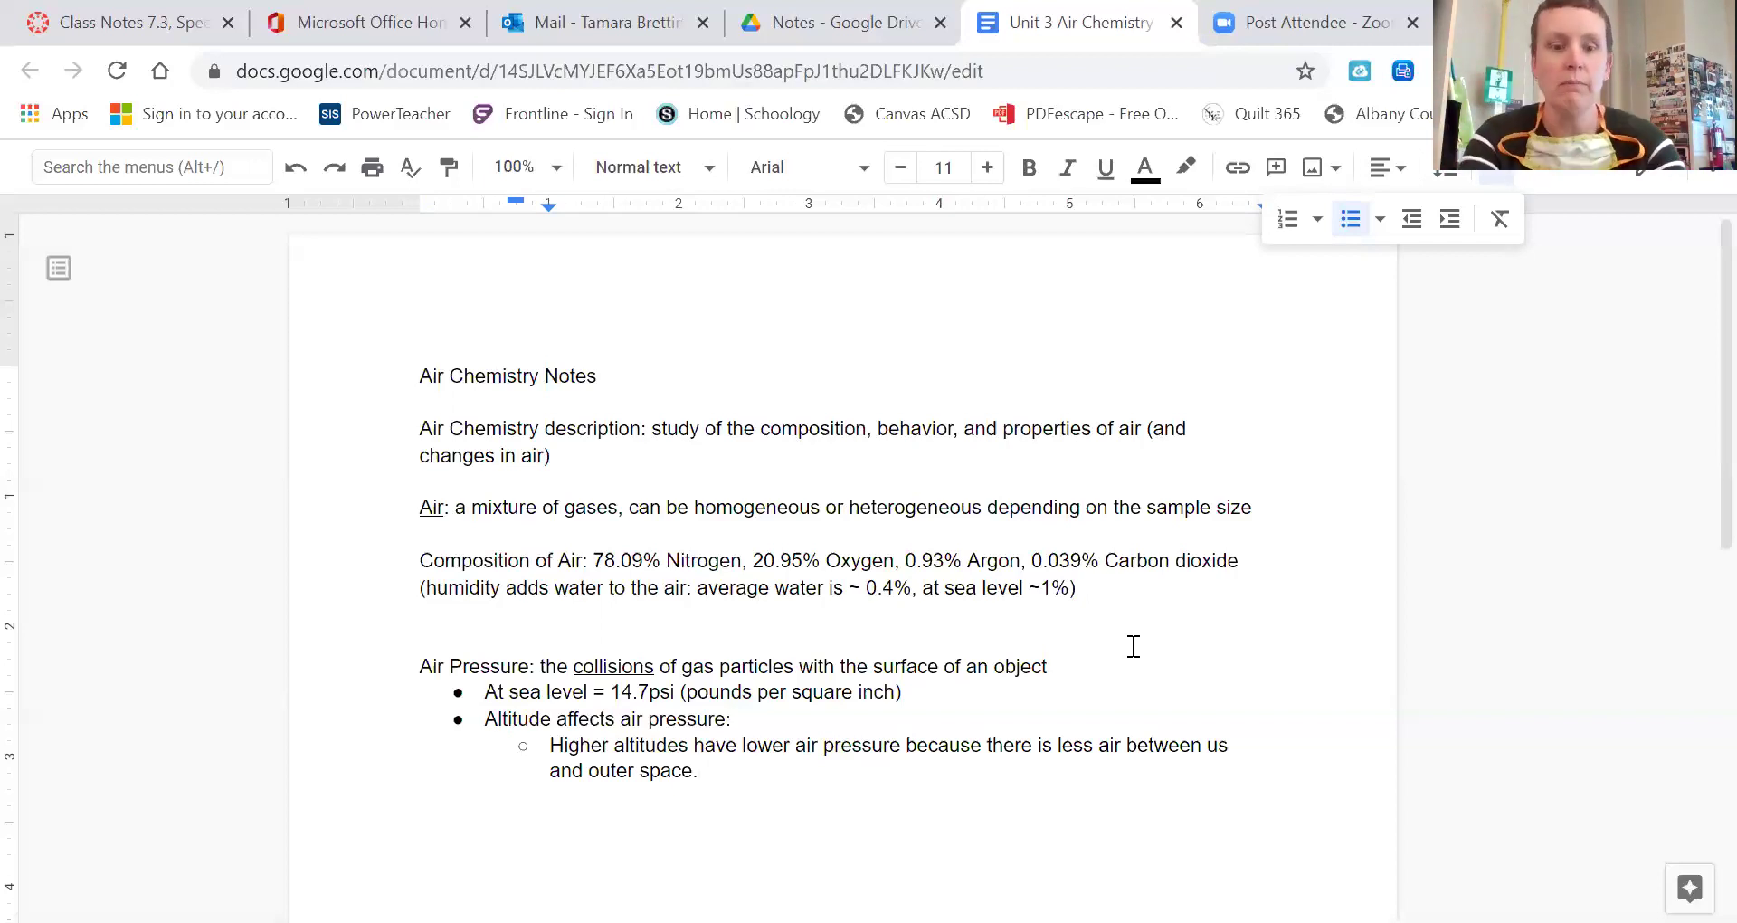
Step: Return to the main bullet level and add the item "Humidity affects air pressure:"
{"action": "key", "text": "Return"}
{"action": "key", "text": "shift+Tab"}
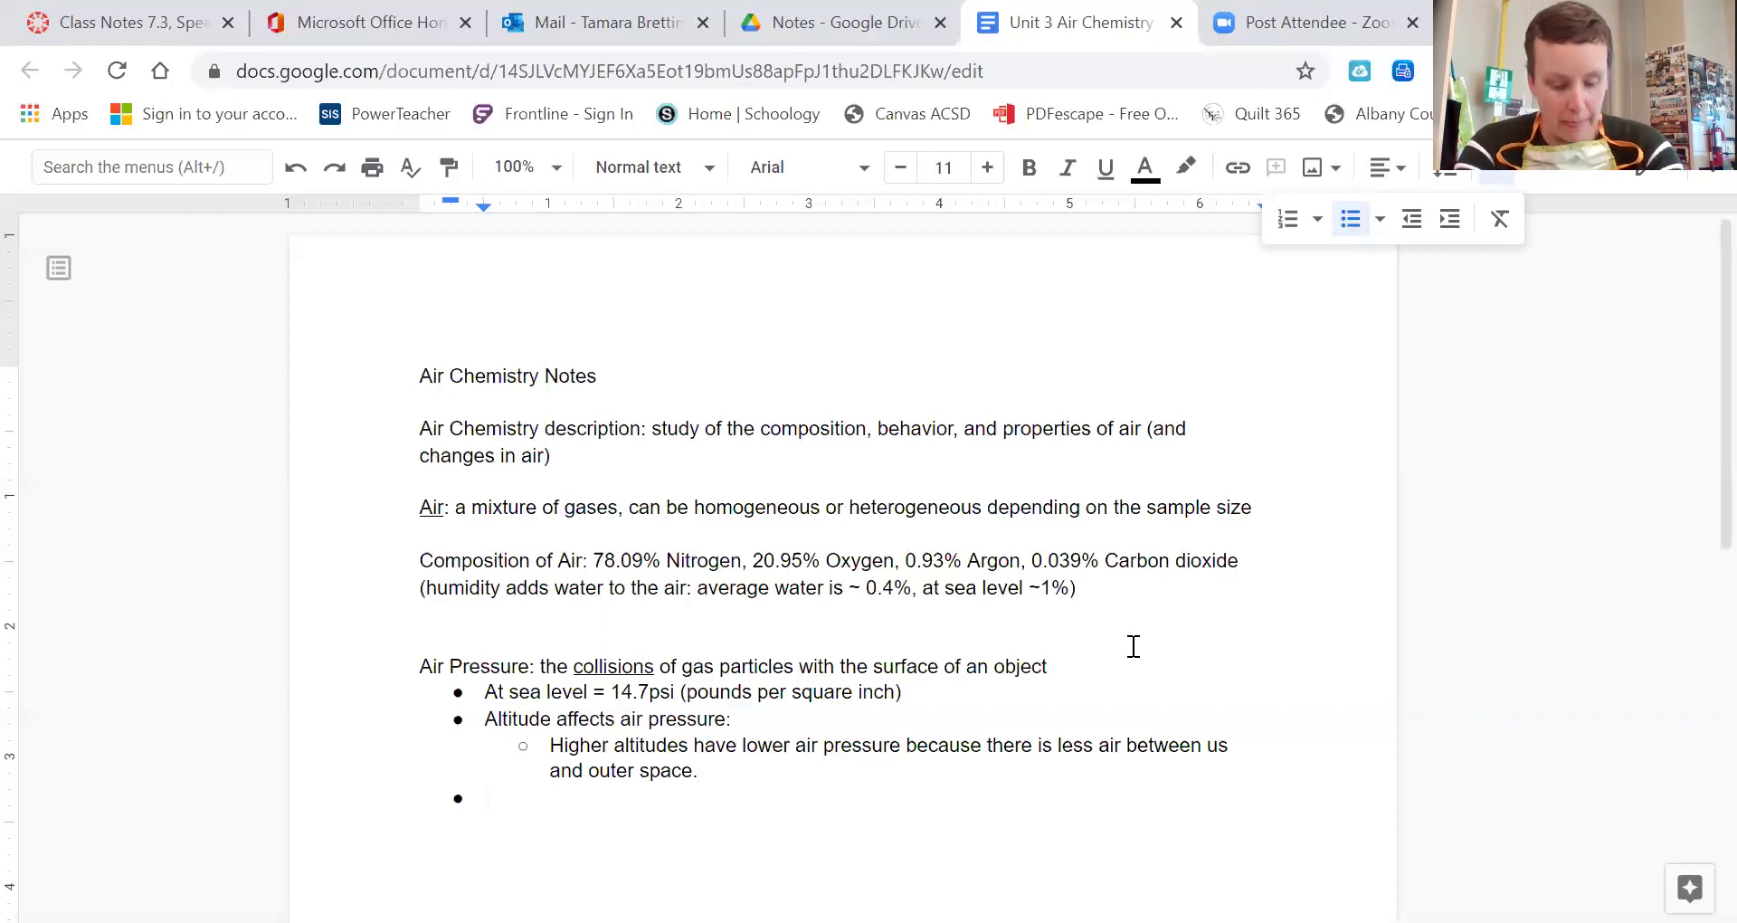
{"action": "type", "text": "Humid"}
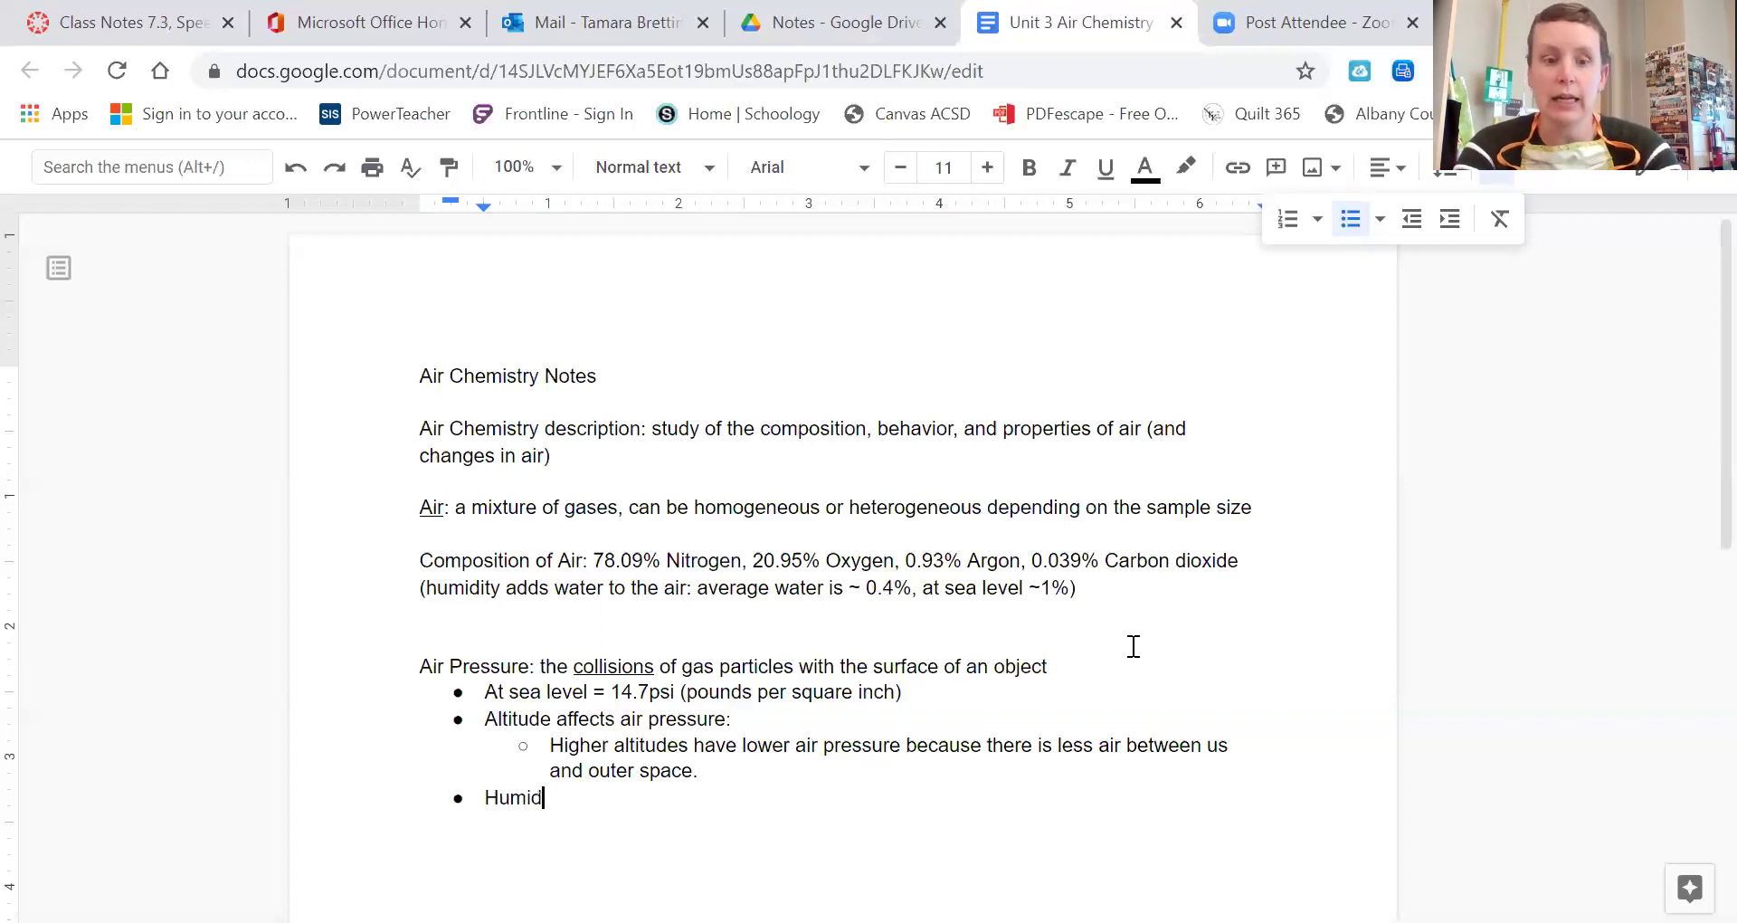
{"action": "type", "text": "ity affec"}
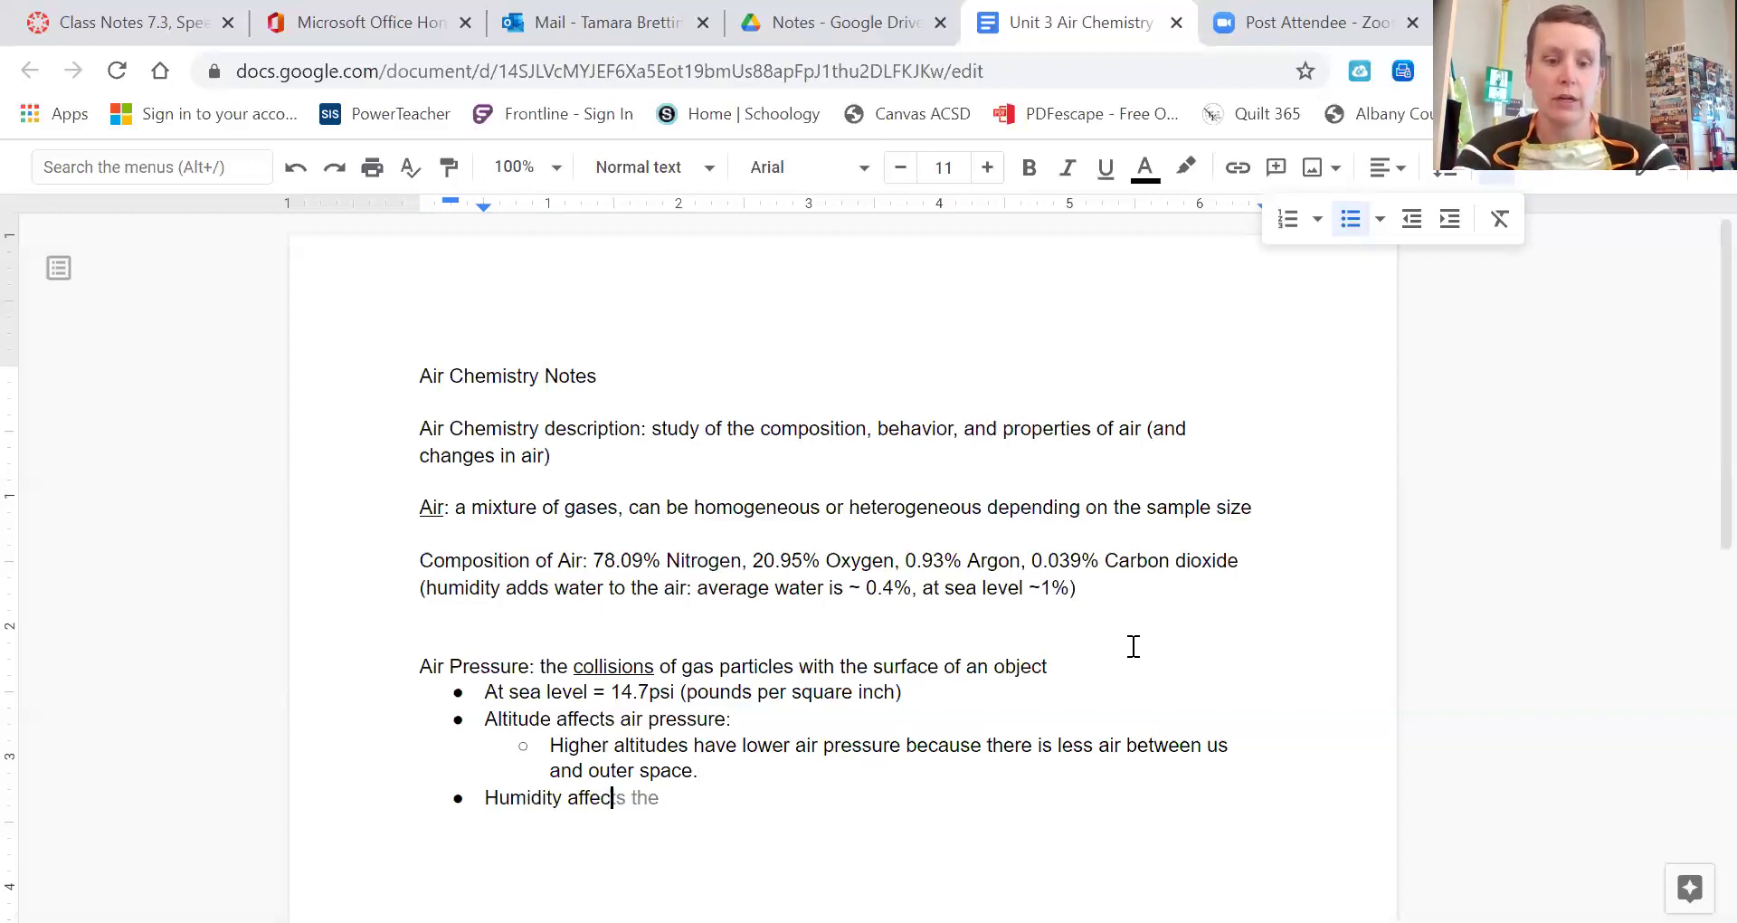
{"action": "type", "text": "ts air pre"}
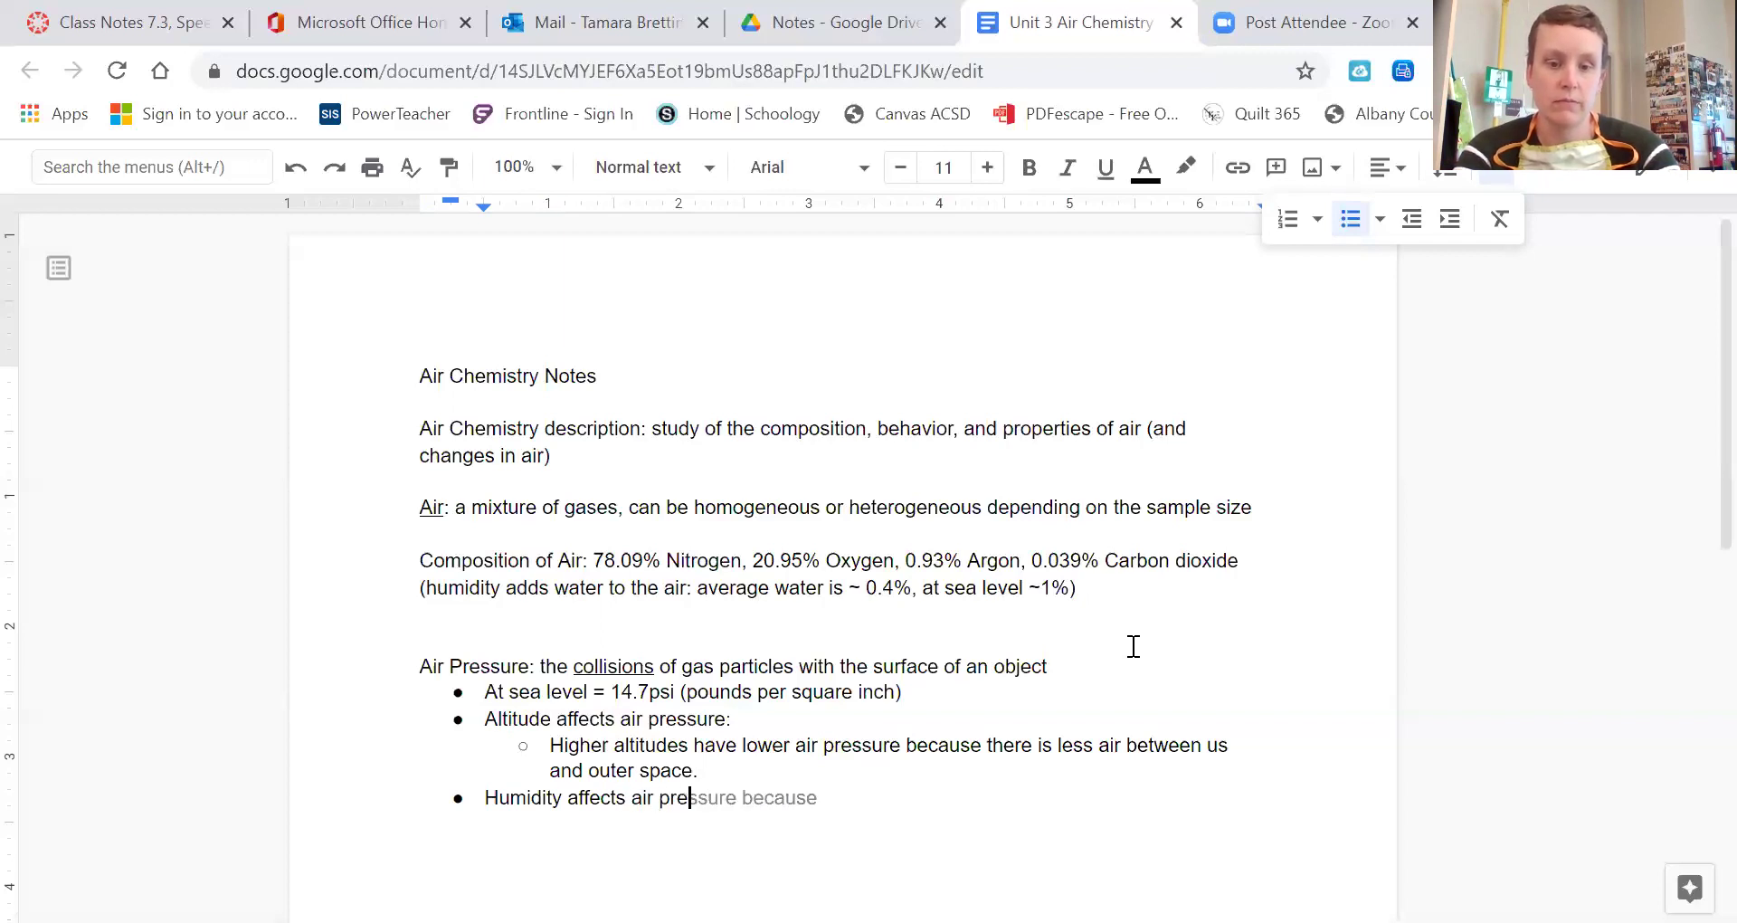
{"action": "type", "text": "ssure:"}
Step: Add a sub-bullet under the humidity bullet: "Higher humidity means more water in the air, and that means more collisions (higher pressure)"
{"action": "key", "text": "Return"}
{"action": "key", "text": "Tab"}
{"action": "type", "text": "Higher humidity"}
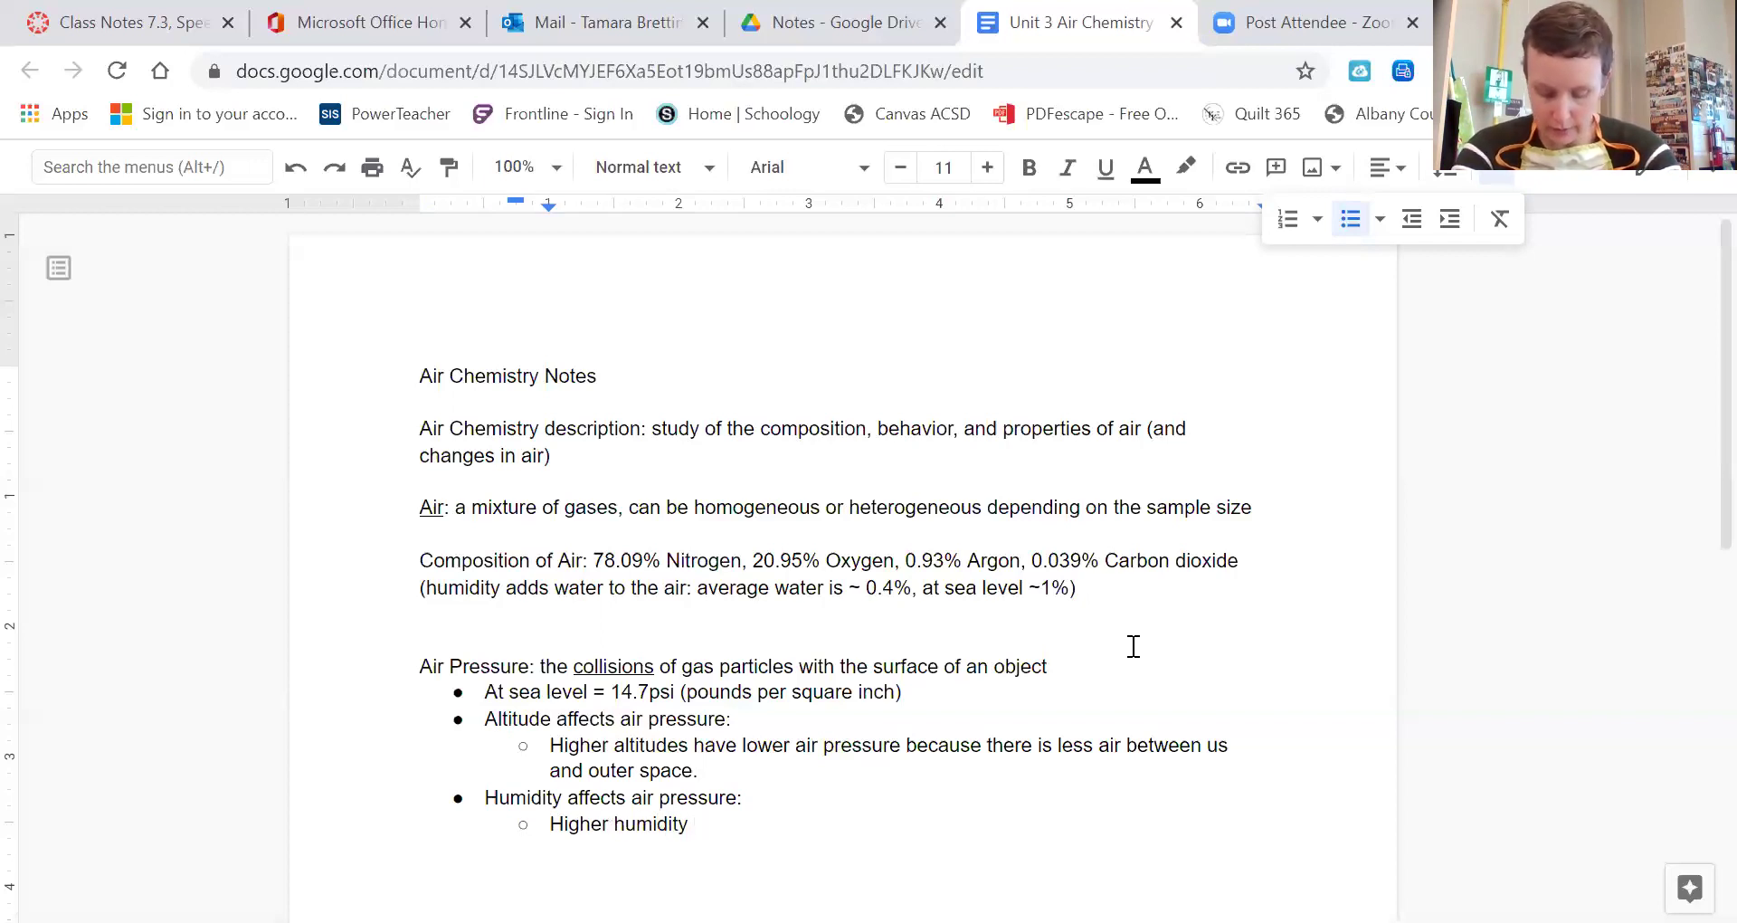
{"action": "type", "text": "mea"}
{"action": "key", "text": "BackSpace"}
{"action": "key", "text": "BackSpace"}
{"action": "key", "text": "BackSpace"}
{"action": "key", "text": "BackSpace"}
{"action": "type", "text": "means m"}
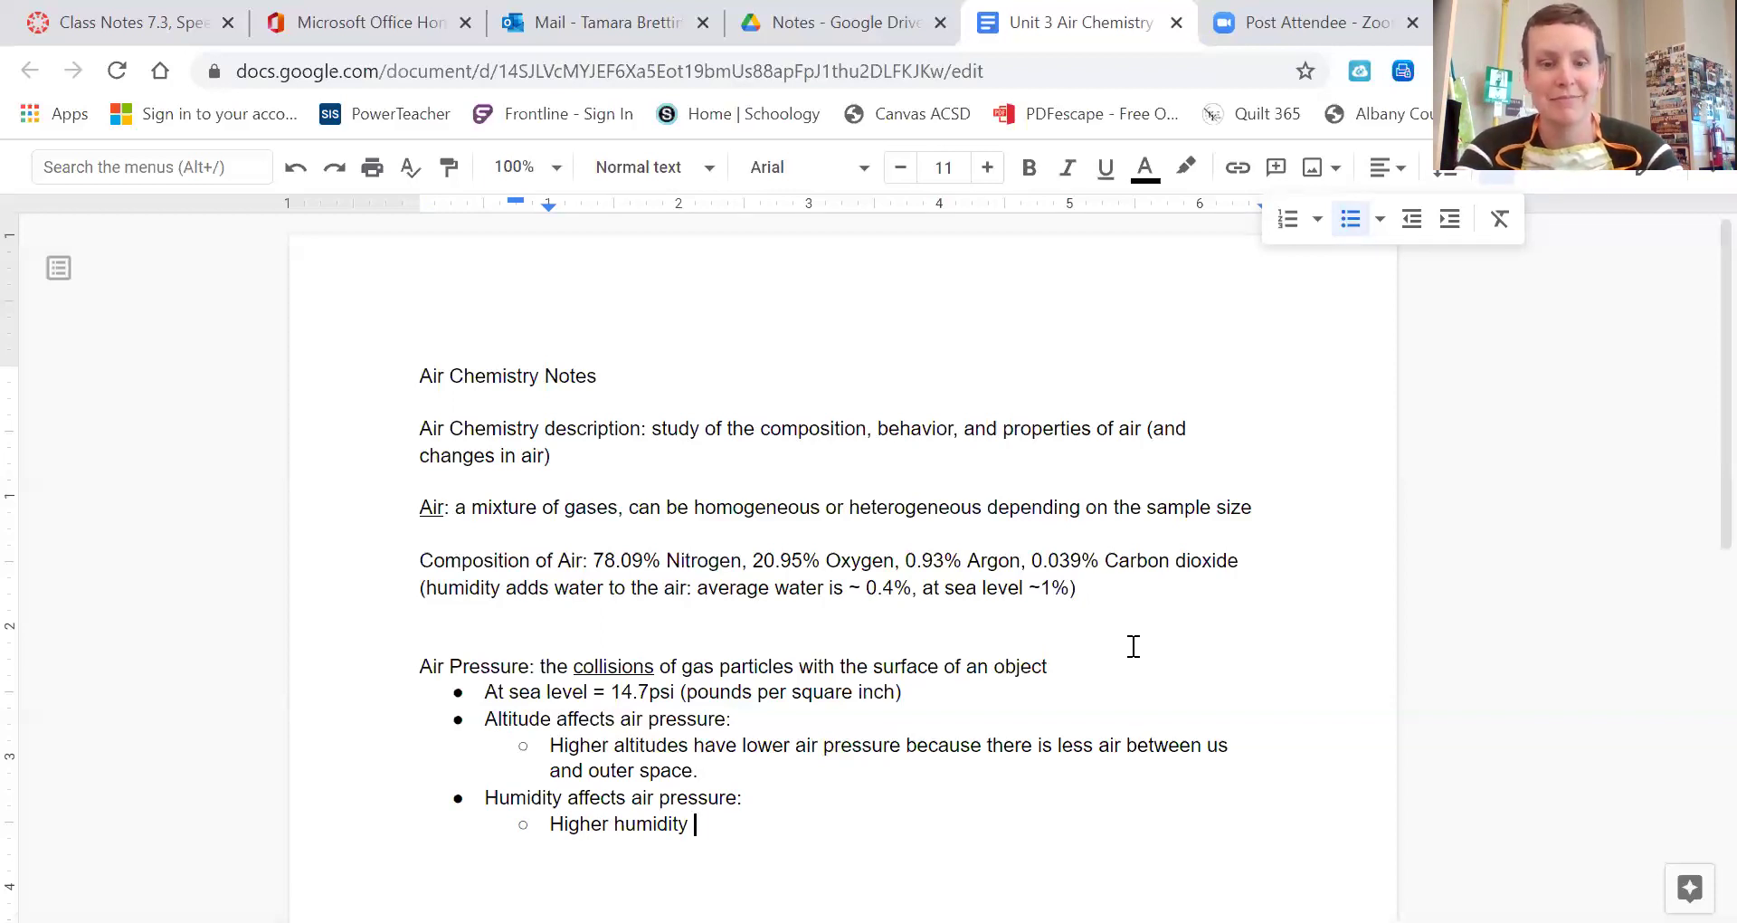
{"action": "type", "text": "ore water in the ai"}
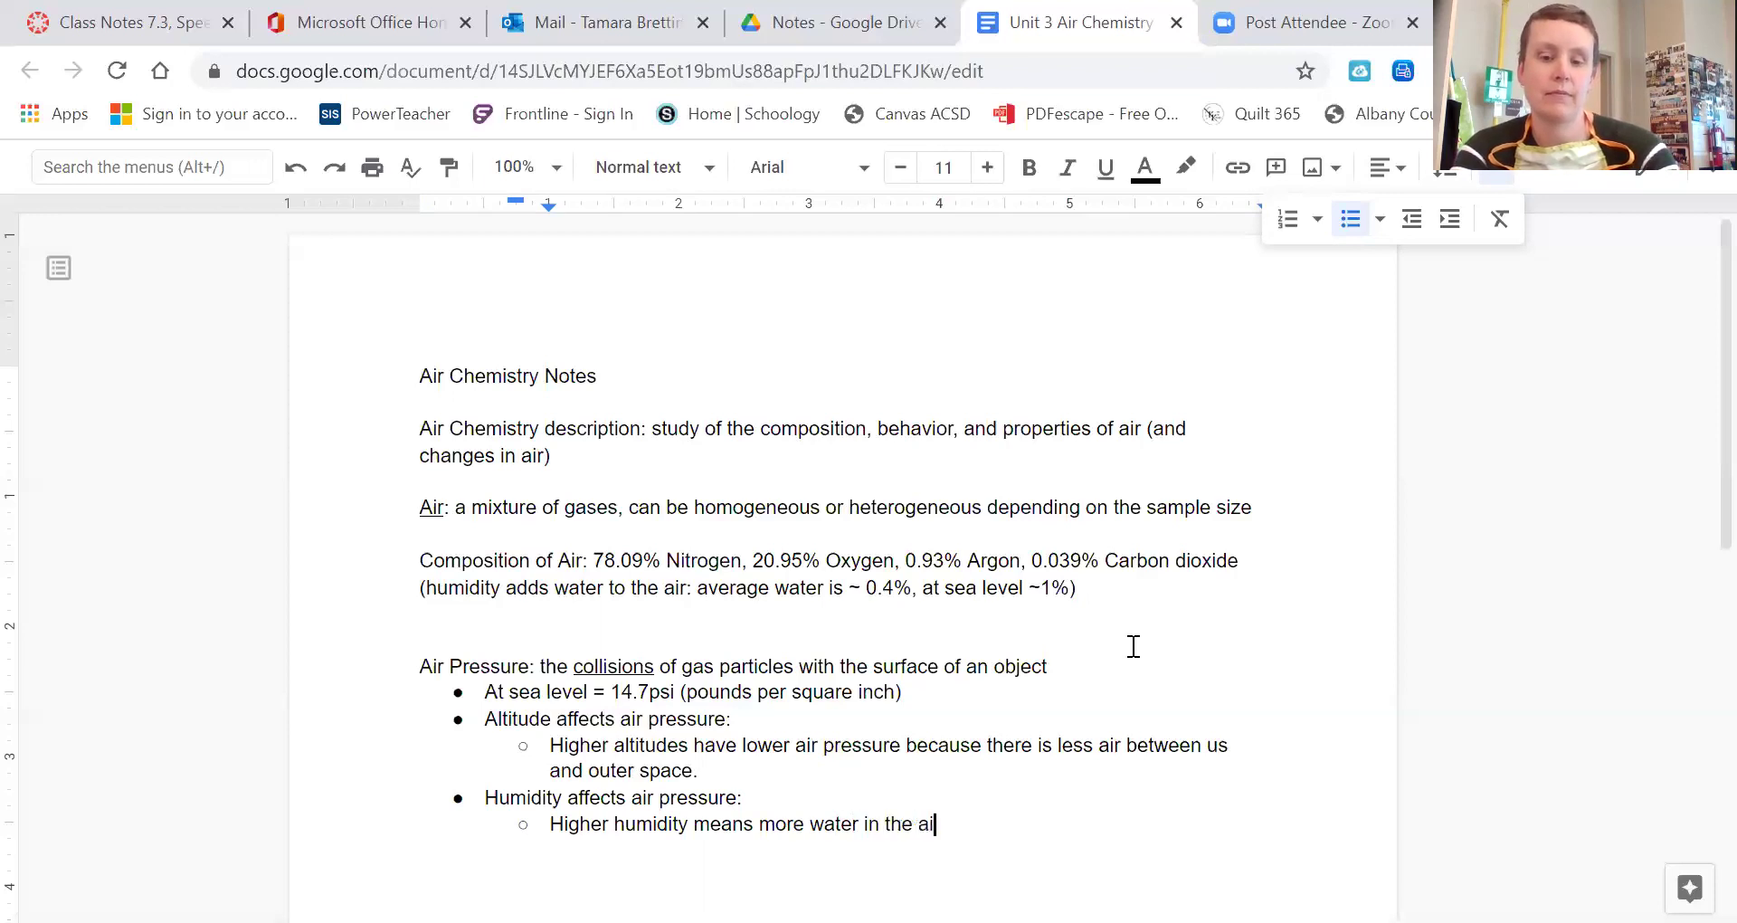
{"action": "type", "text": "r, and that"}
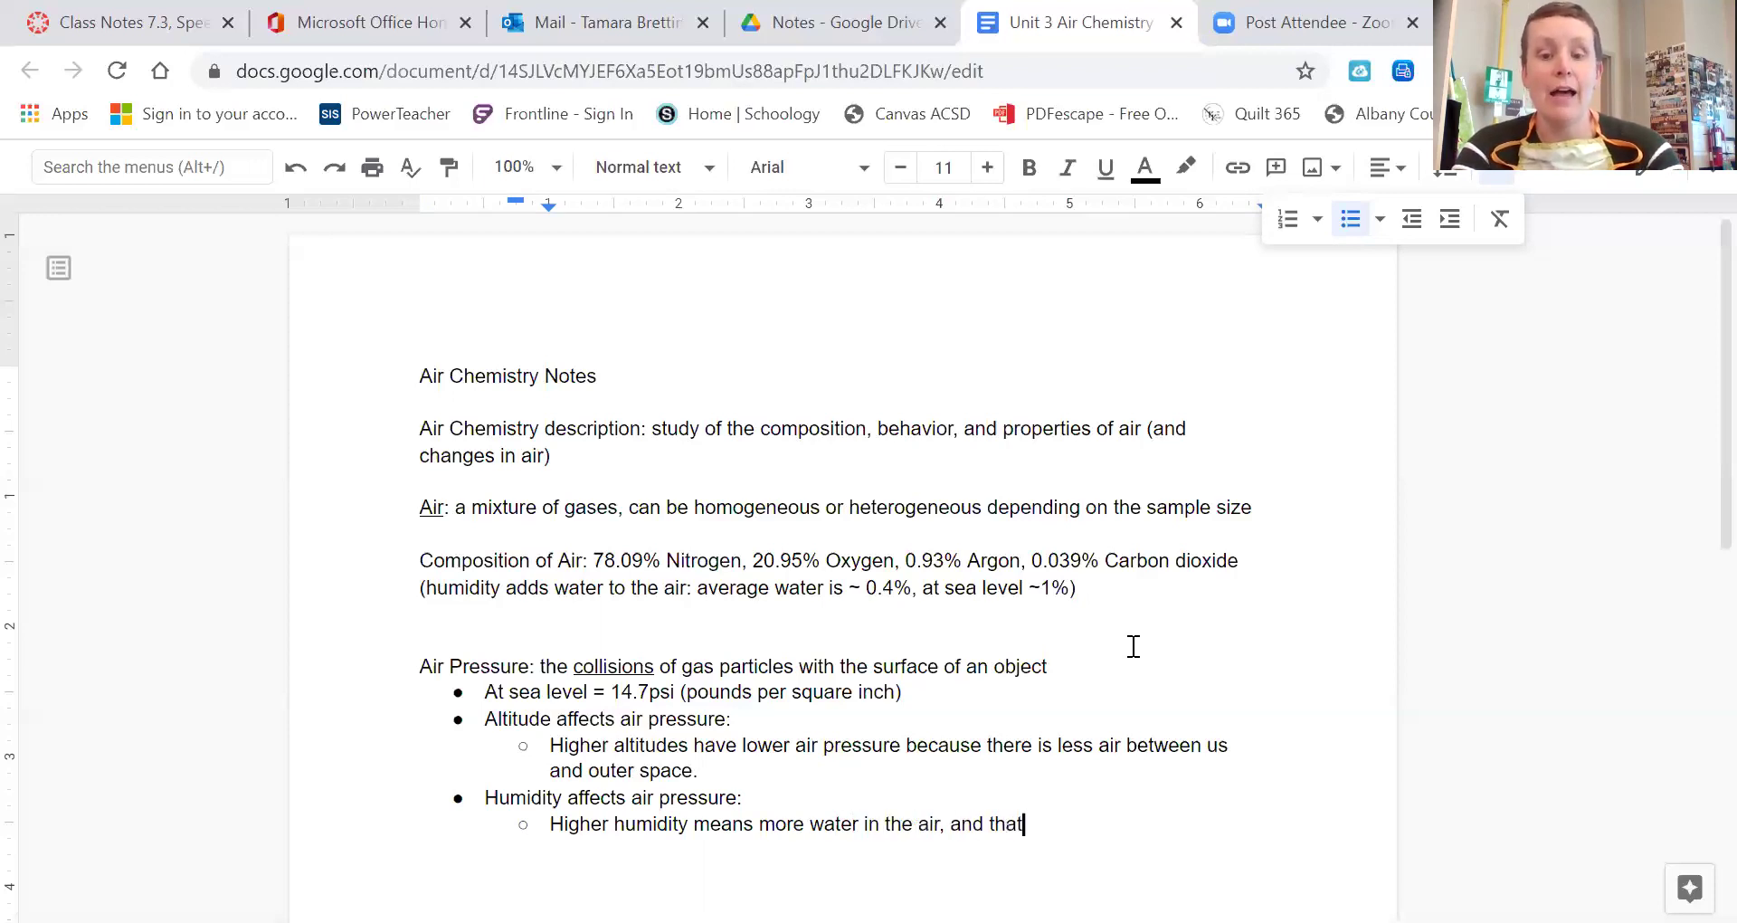
{"action": "type", "text": " means more collisions"}
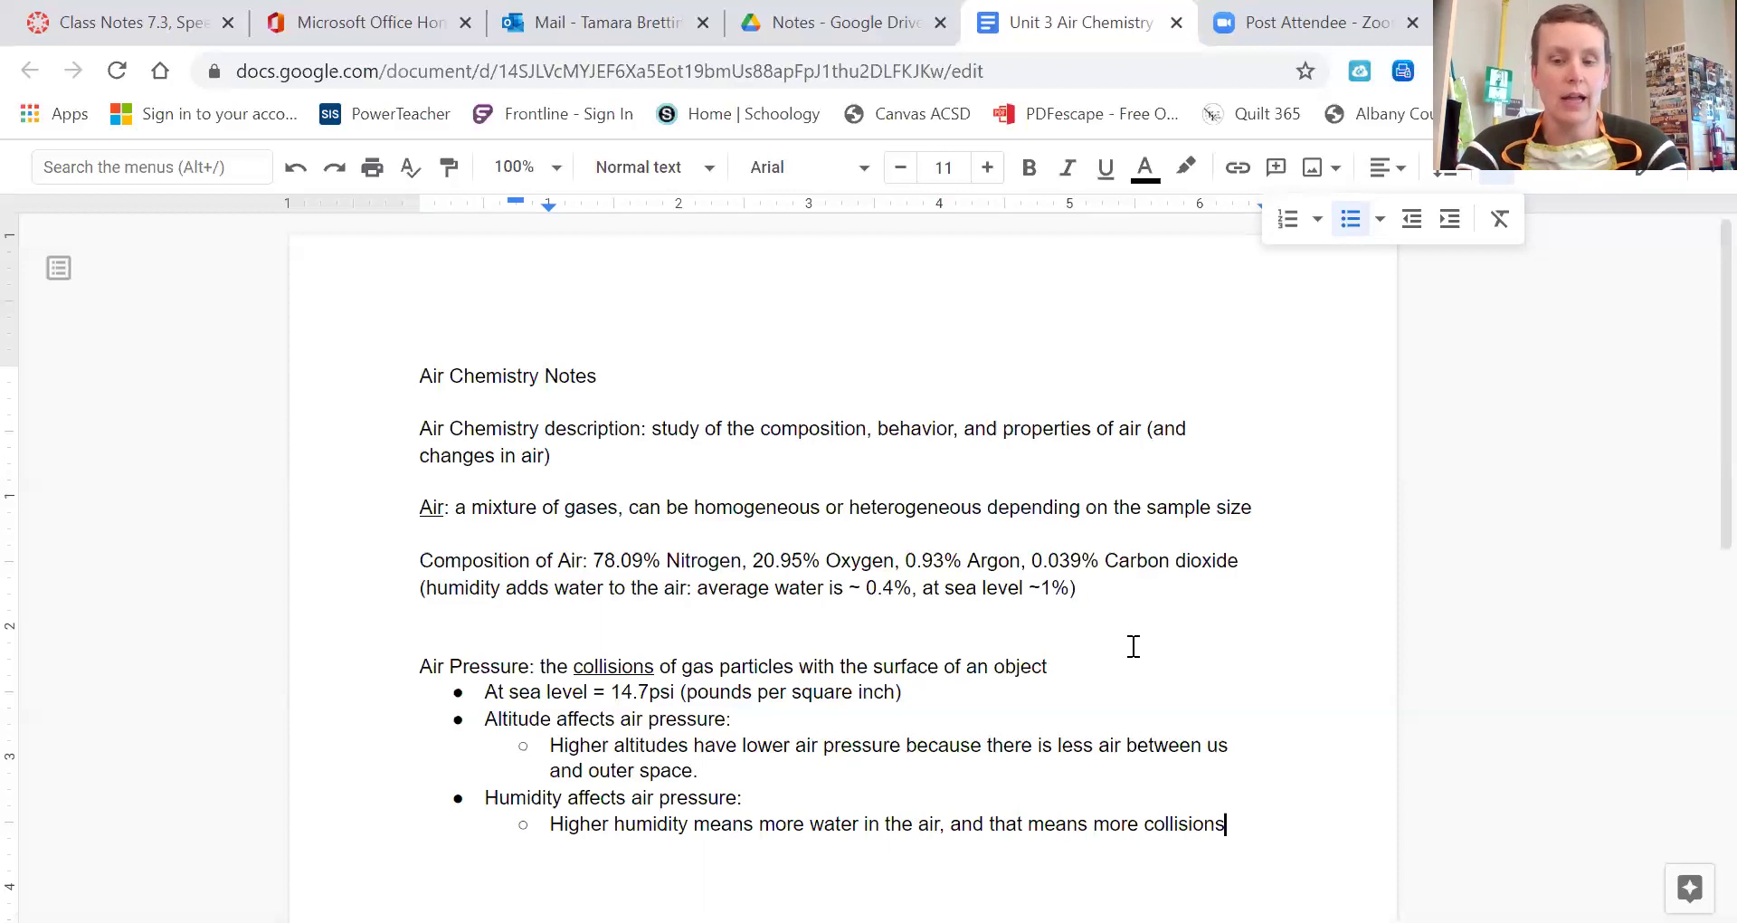
{"action": "type", "text": " (higher"}
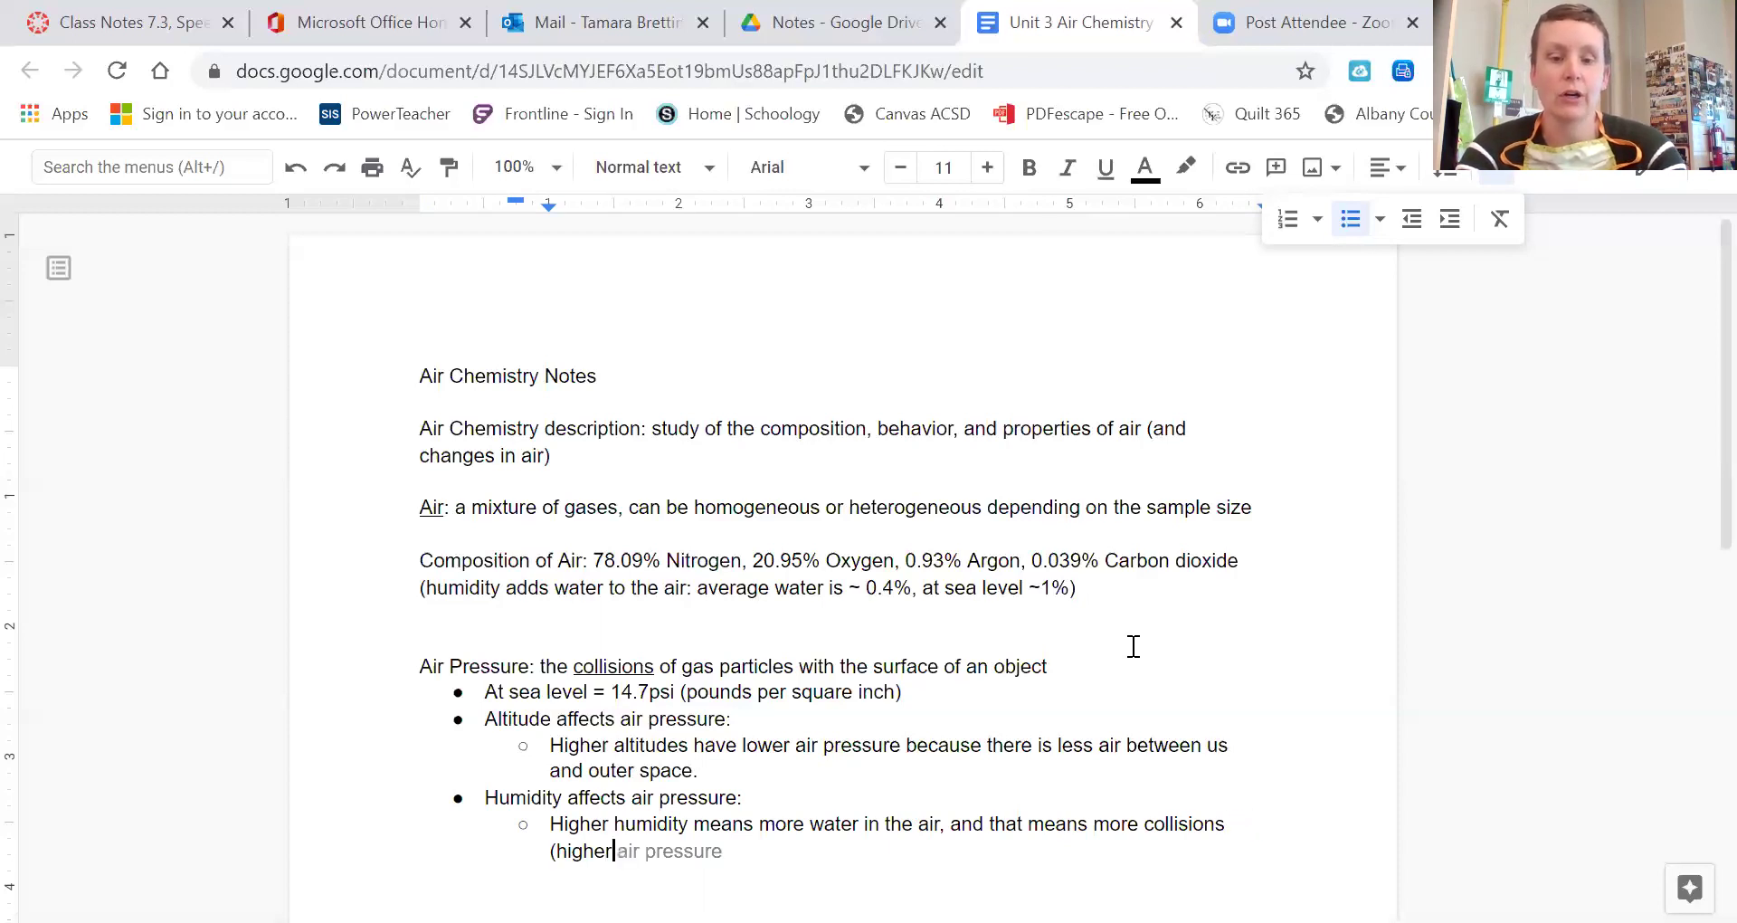
{"action": "type", "text": " pressure)"}
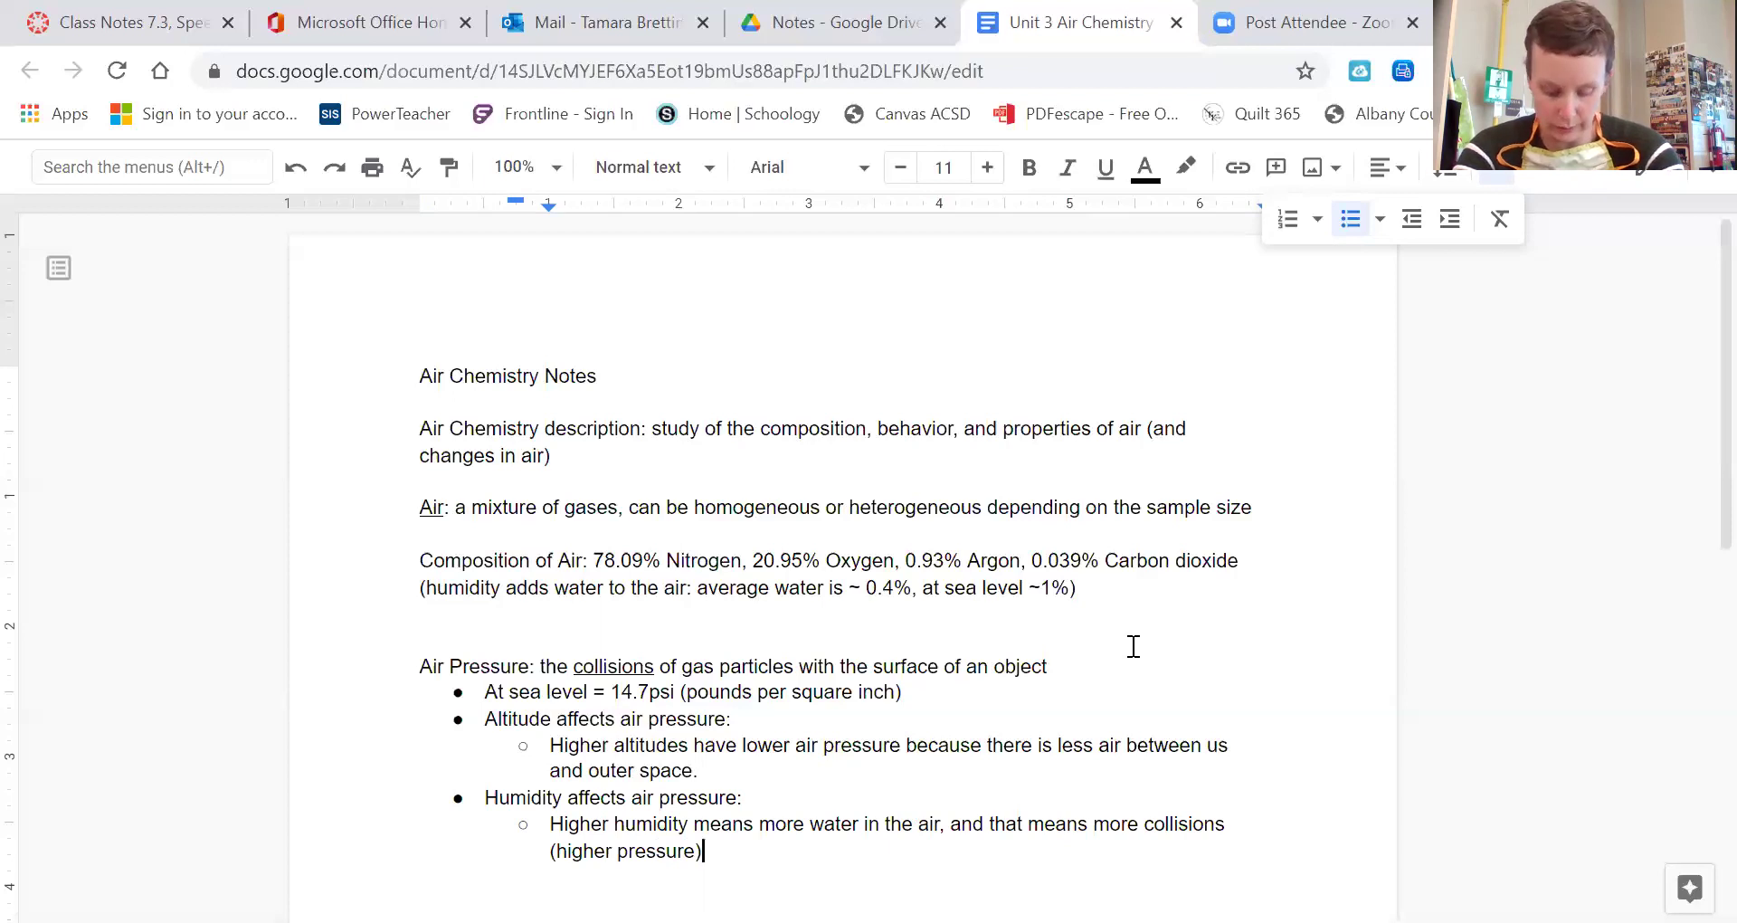
Step: Return to the main bullet level and add the item "Temperature affects air pressure:"
{"action": "key", "text": "Return"}
{"action": "key", "text": "shift+Tab"}
{"action": "type", "text": "Tem"}
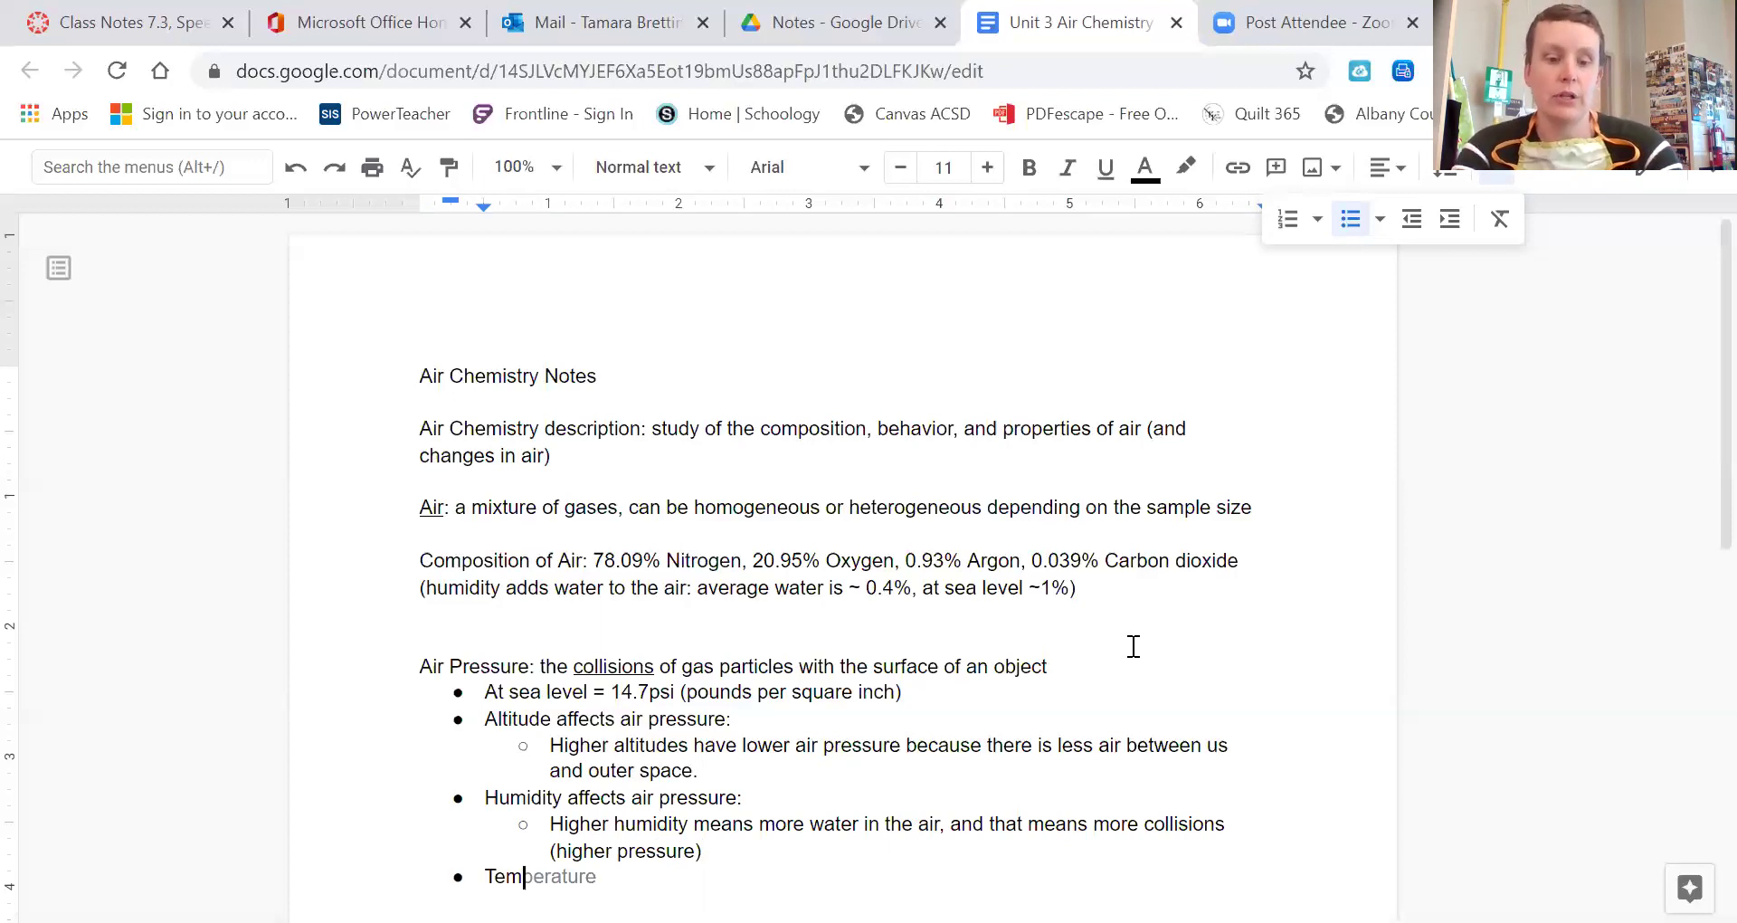
{"action": "type", "text": "perature affe"}
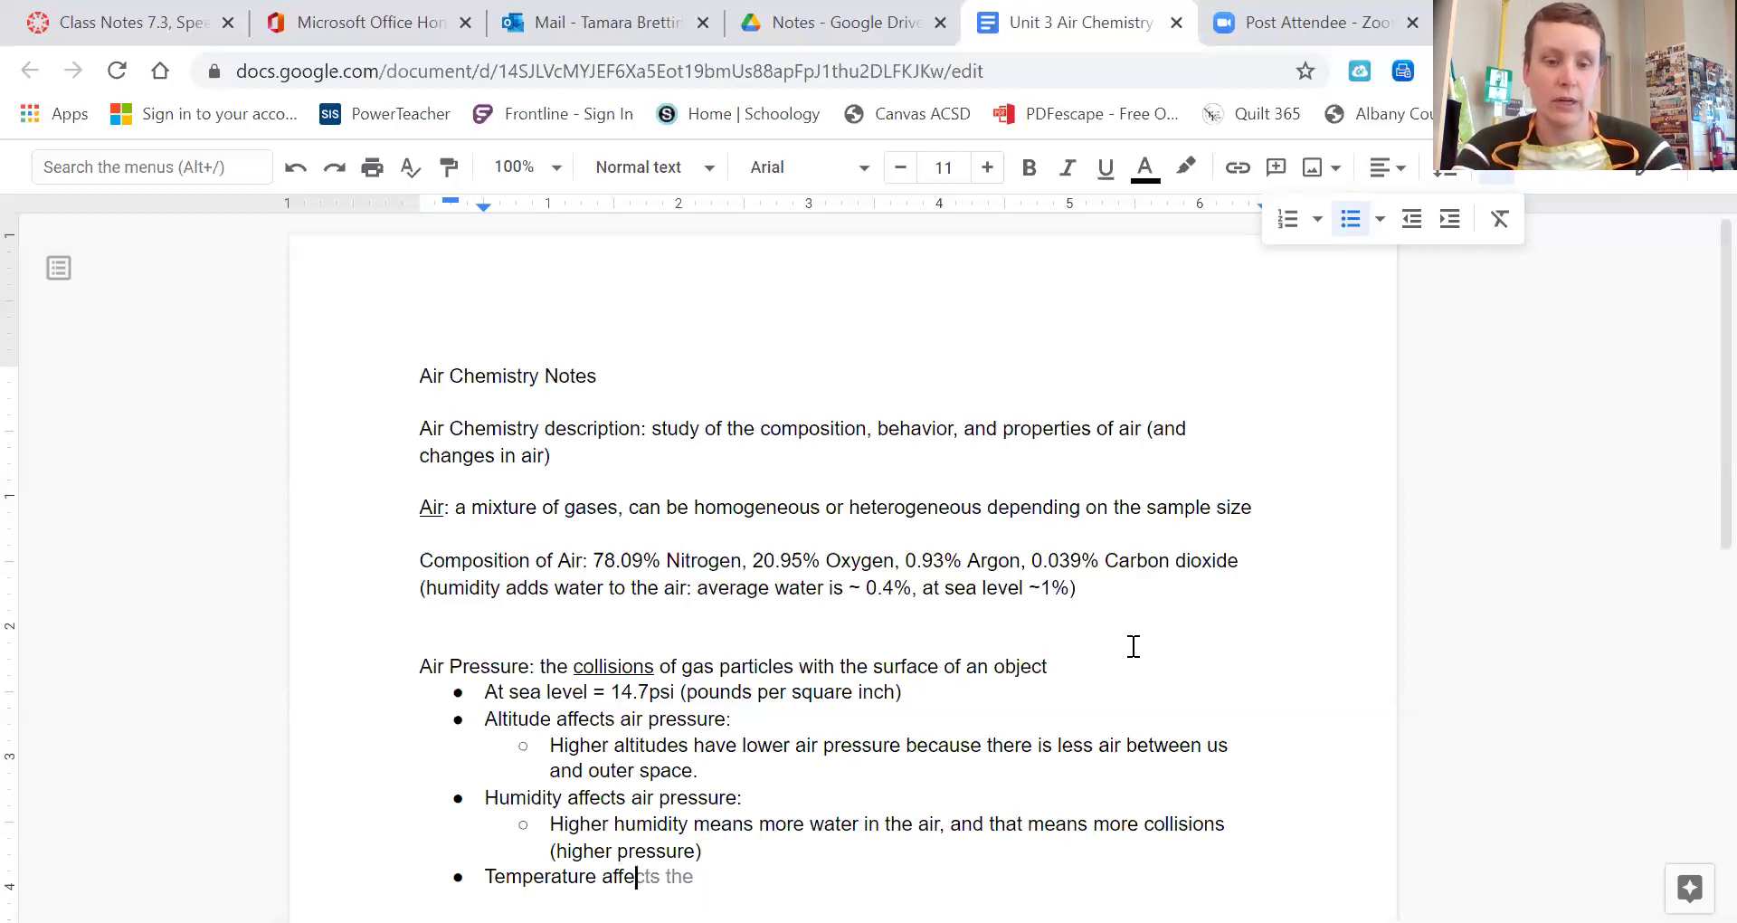
{"action": "type", "text": "cts air pre"}
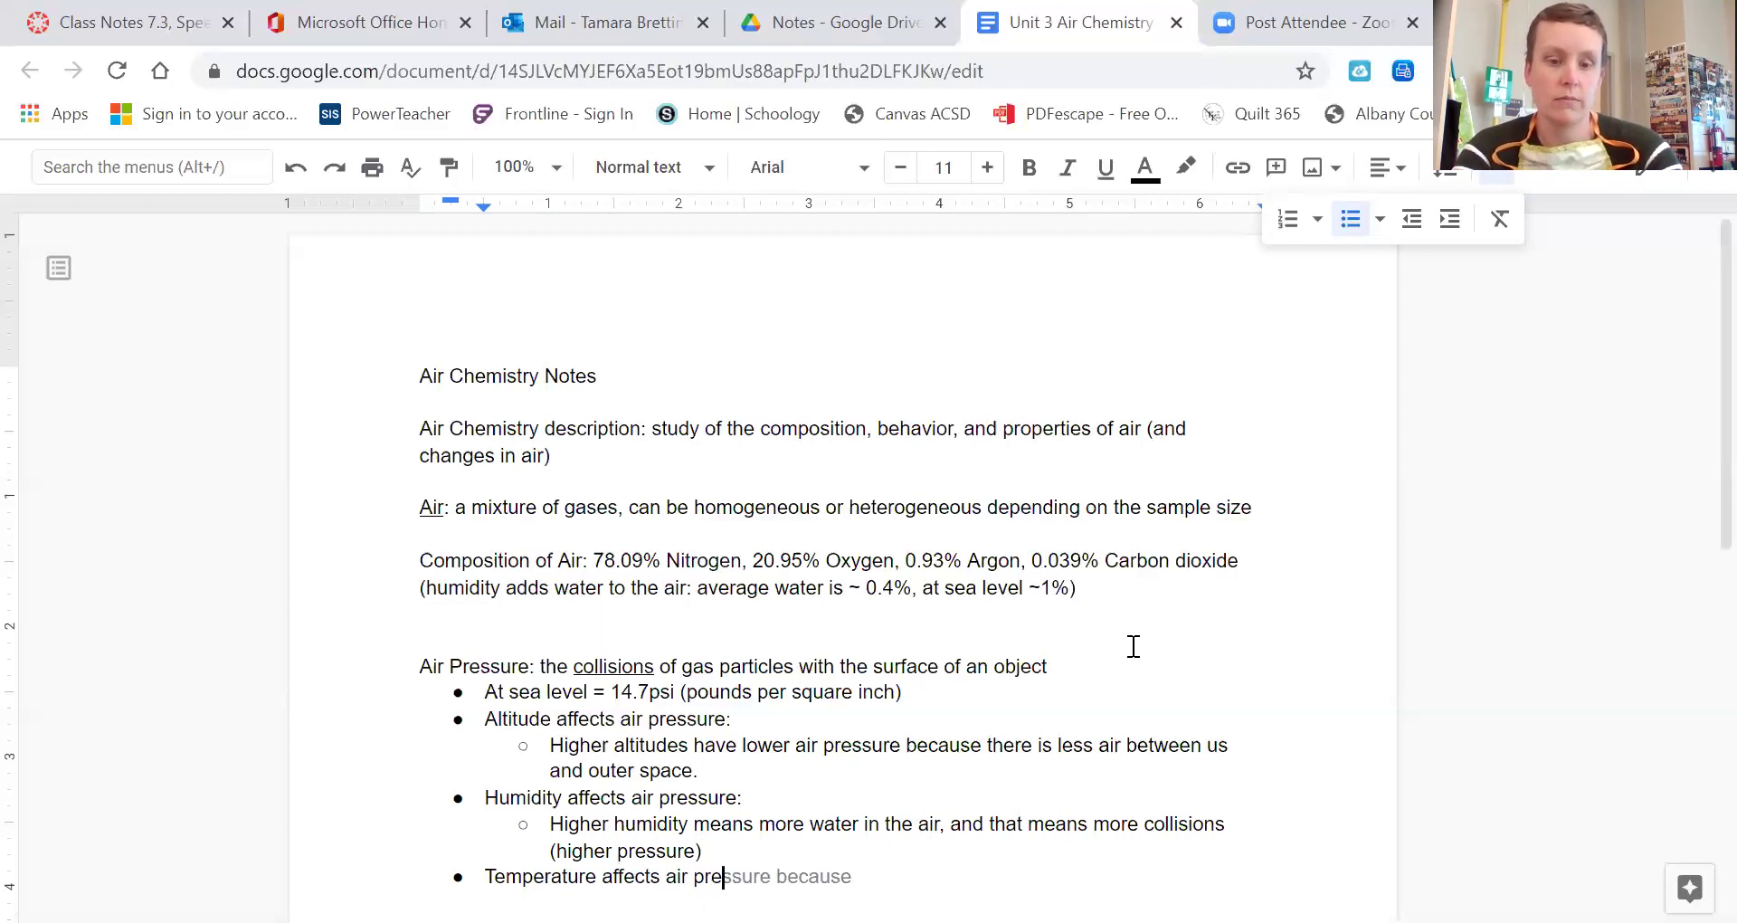
{"action": "type", "text": "ssure"}
{"action": "scroll", "coordinate": [1071, 643], "scroll_direction": "down", "scroll_amount": 3}
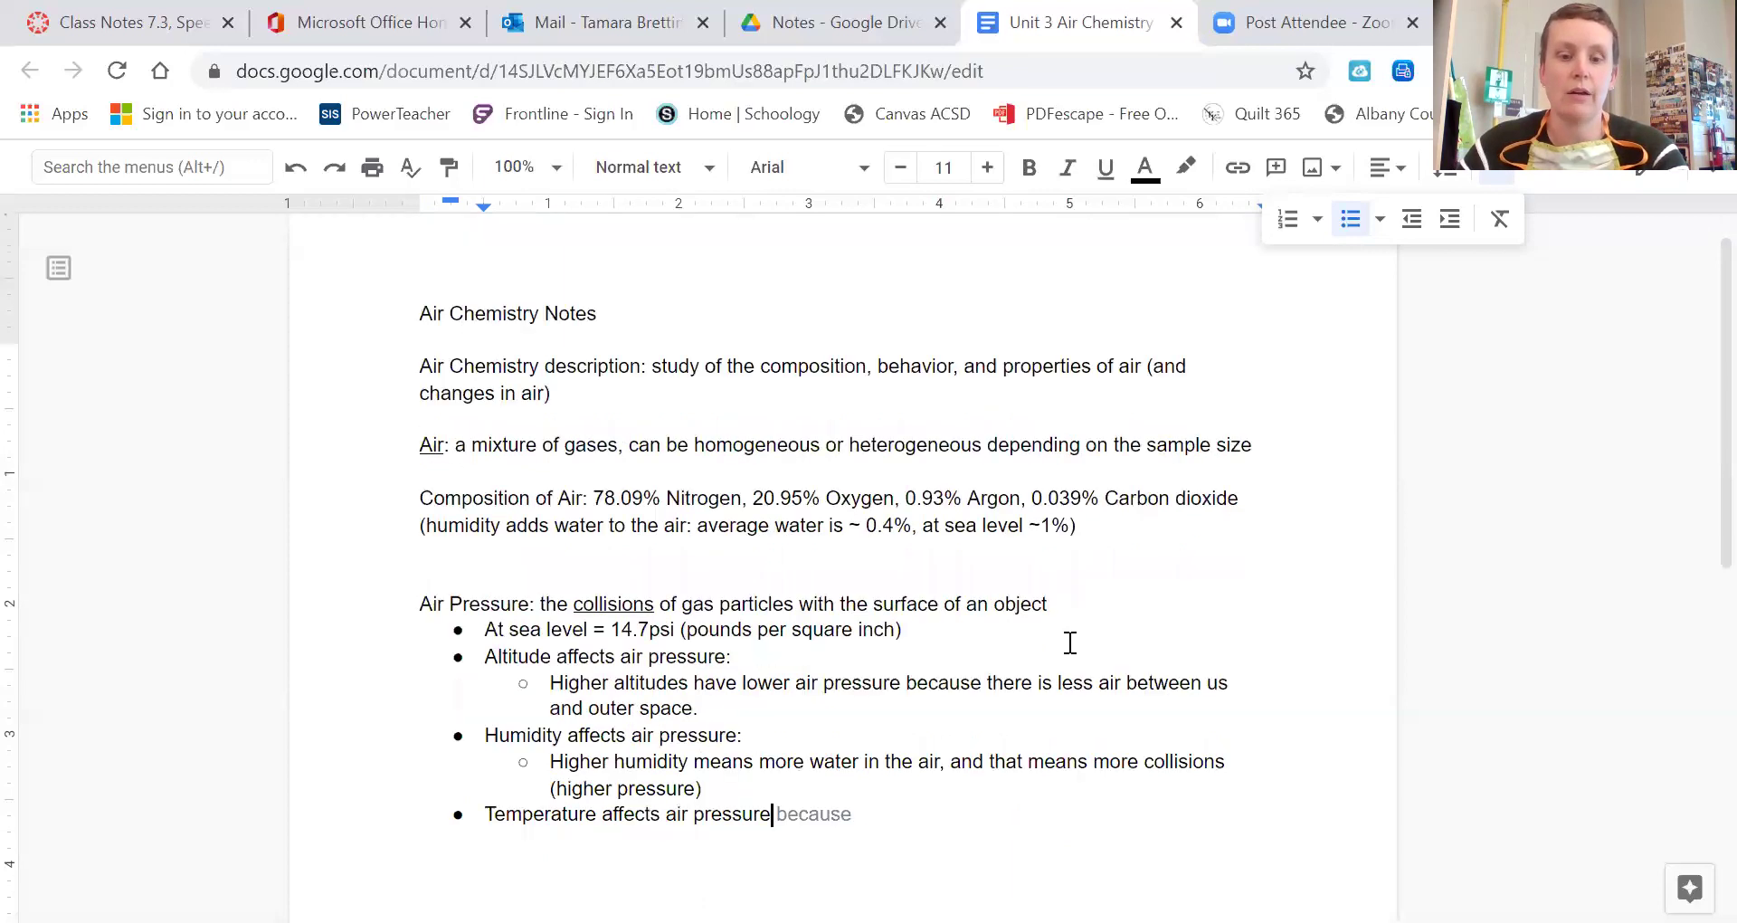
{"action": "type", "text": ":"}
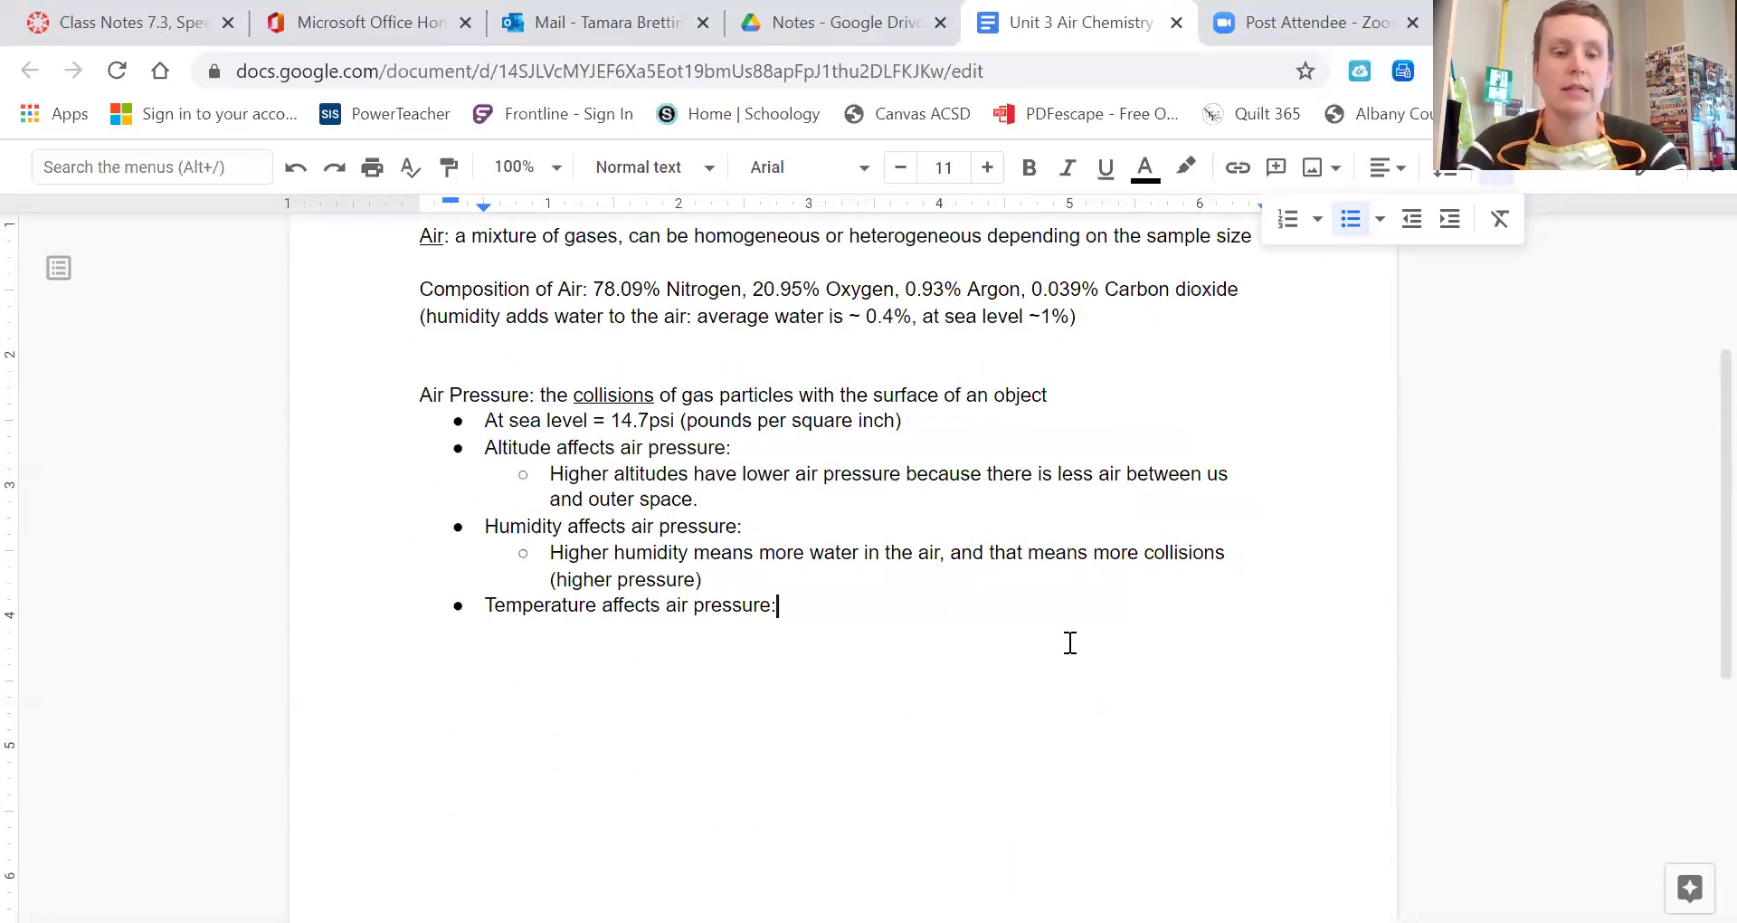
Step: Add a sub-bullet under the temperature bullet: "Higher temperatures mean faster moving particles, this makes them collide more"
{"action": "key", "text": "Return"}
{"action": "key", "text": "Tab"}
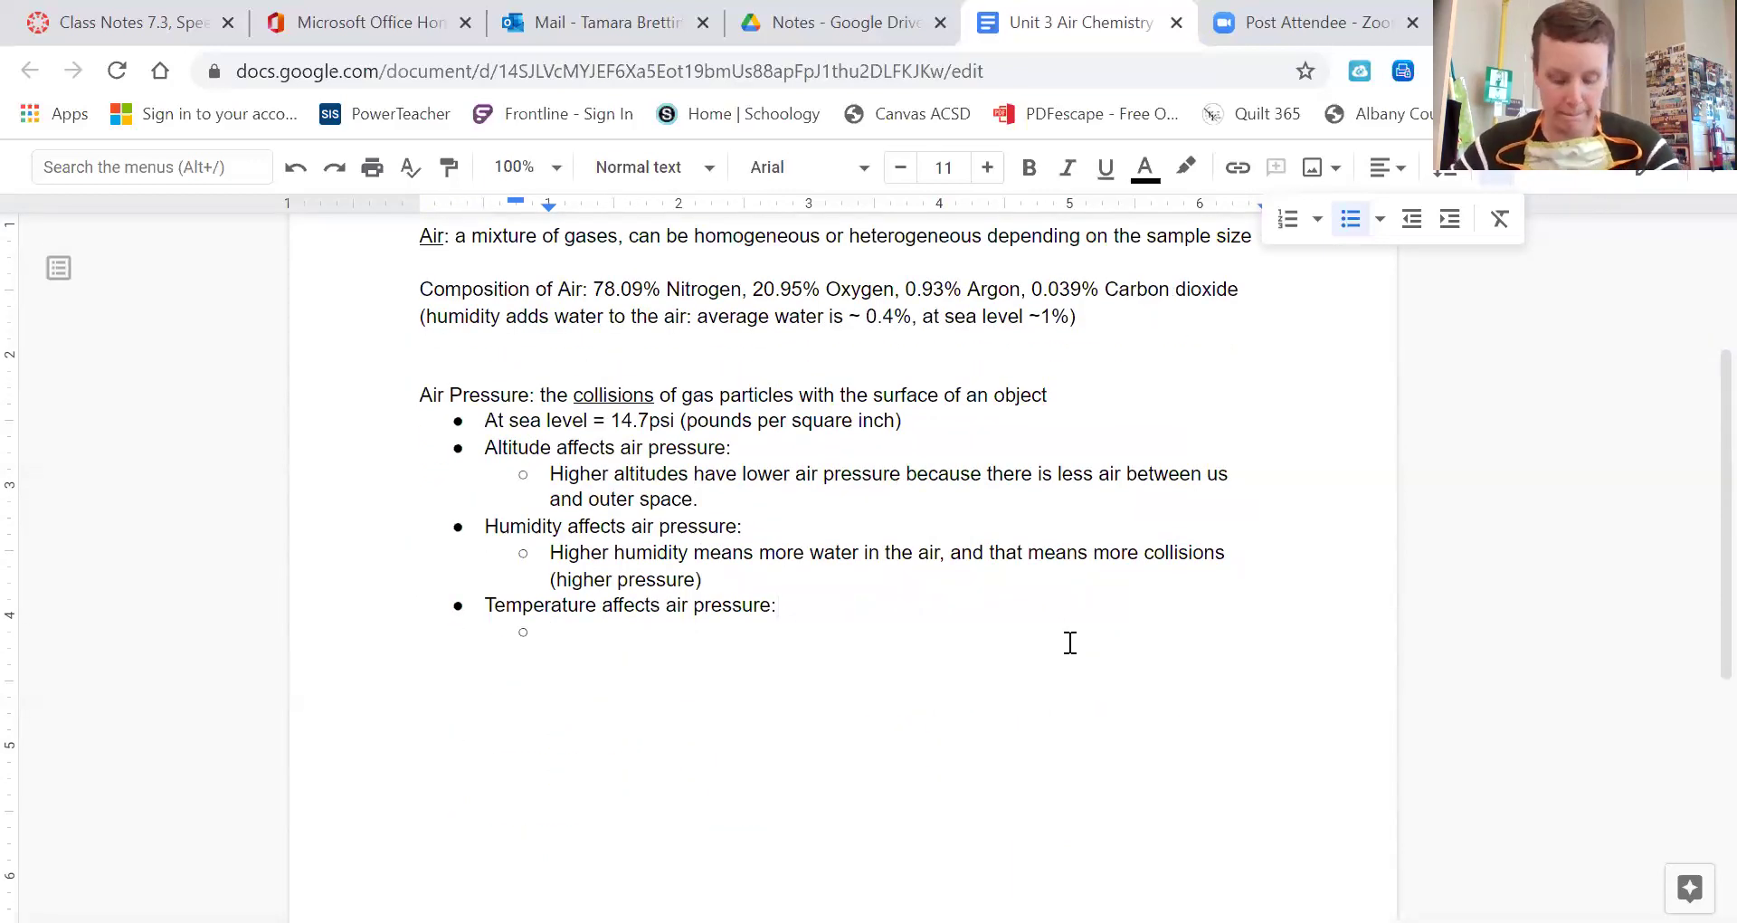
{"action": "type", "text": "Higher "}
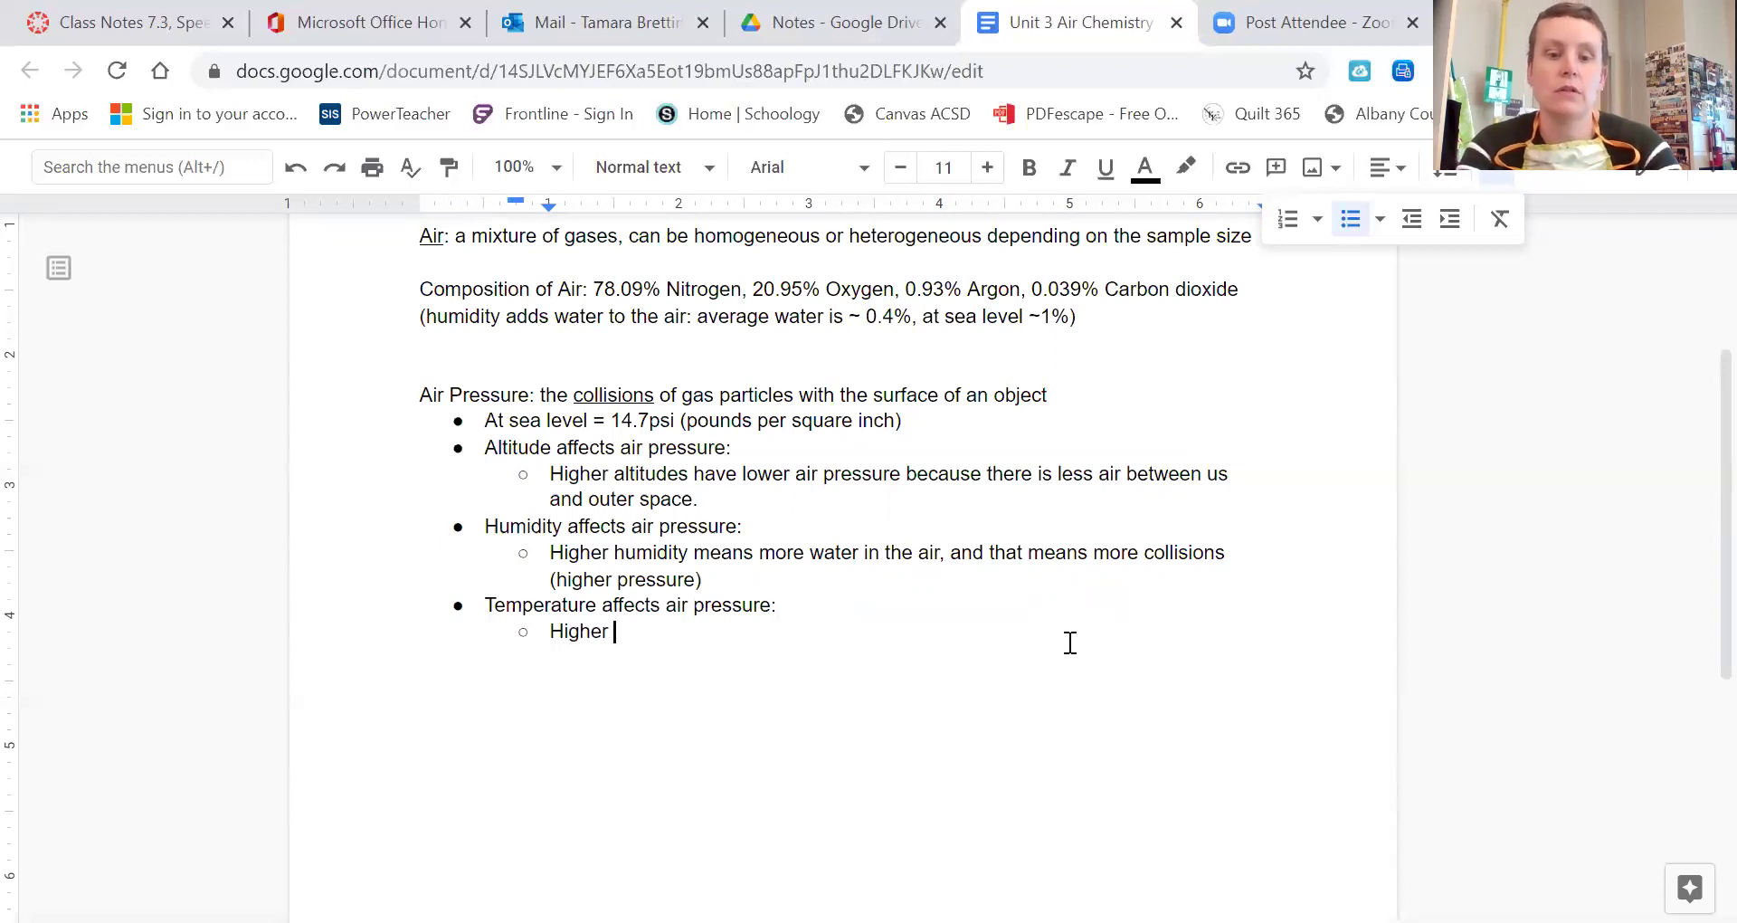
{"action": "type", "text": "temperatures me"}
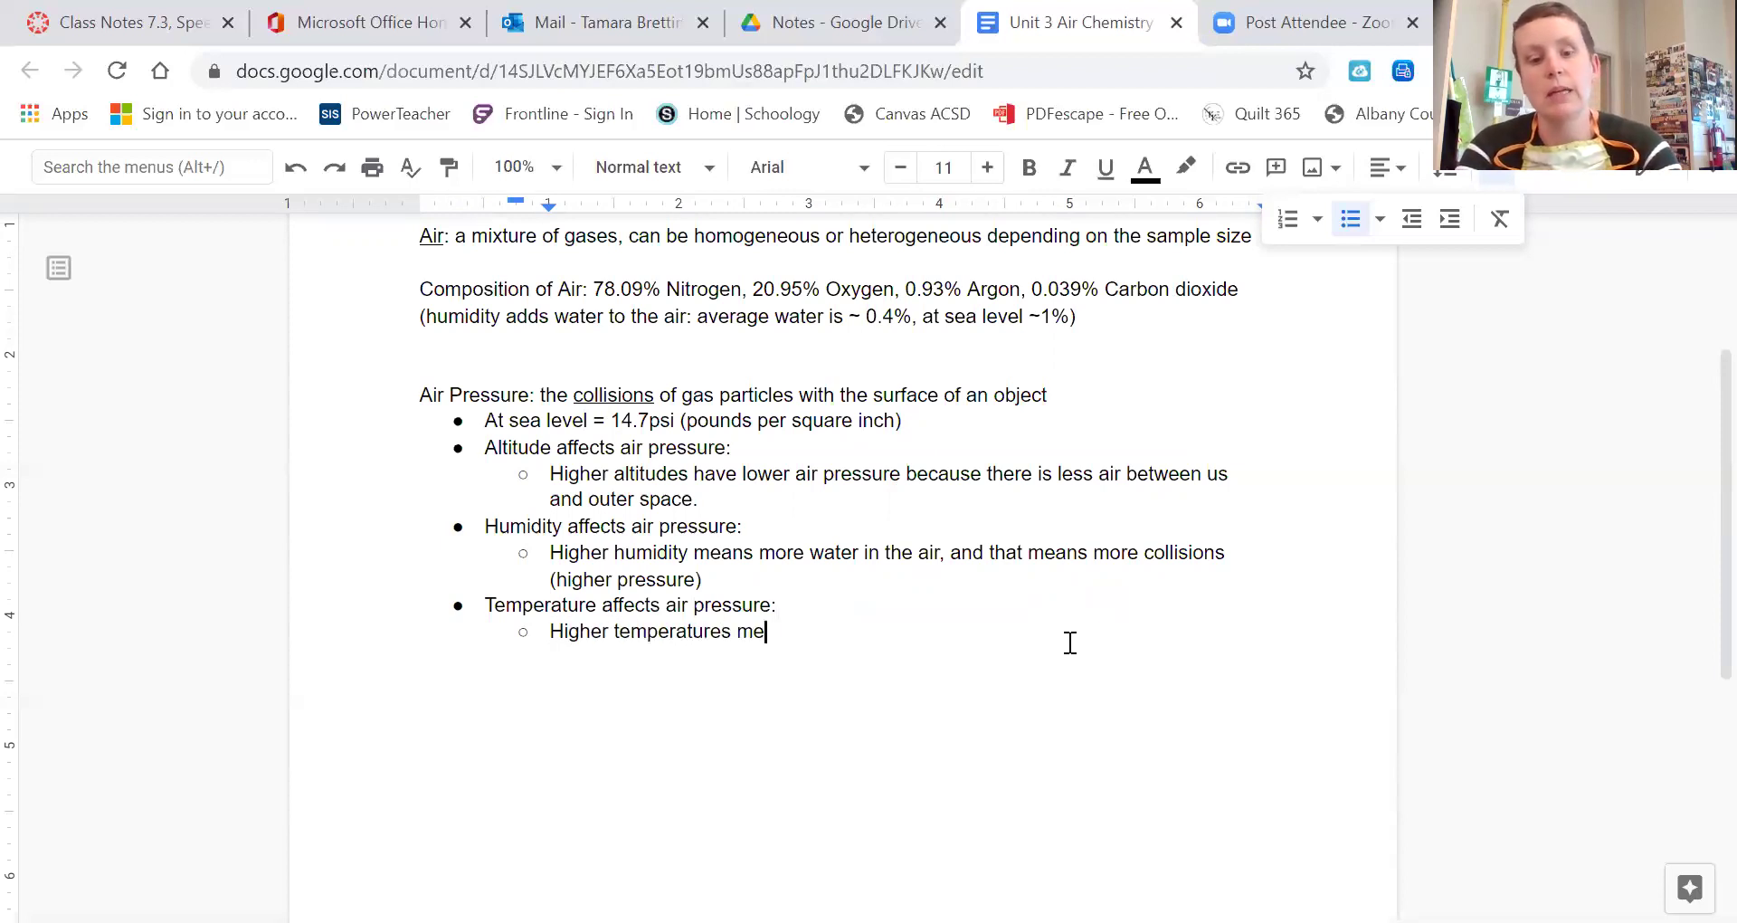
{"action": "type", "text": "an faster"}
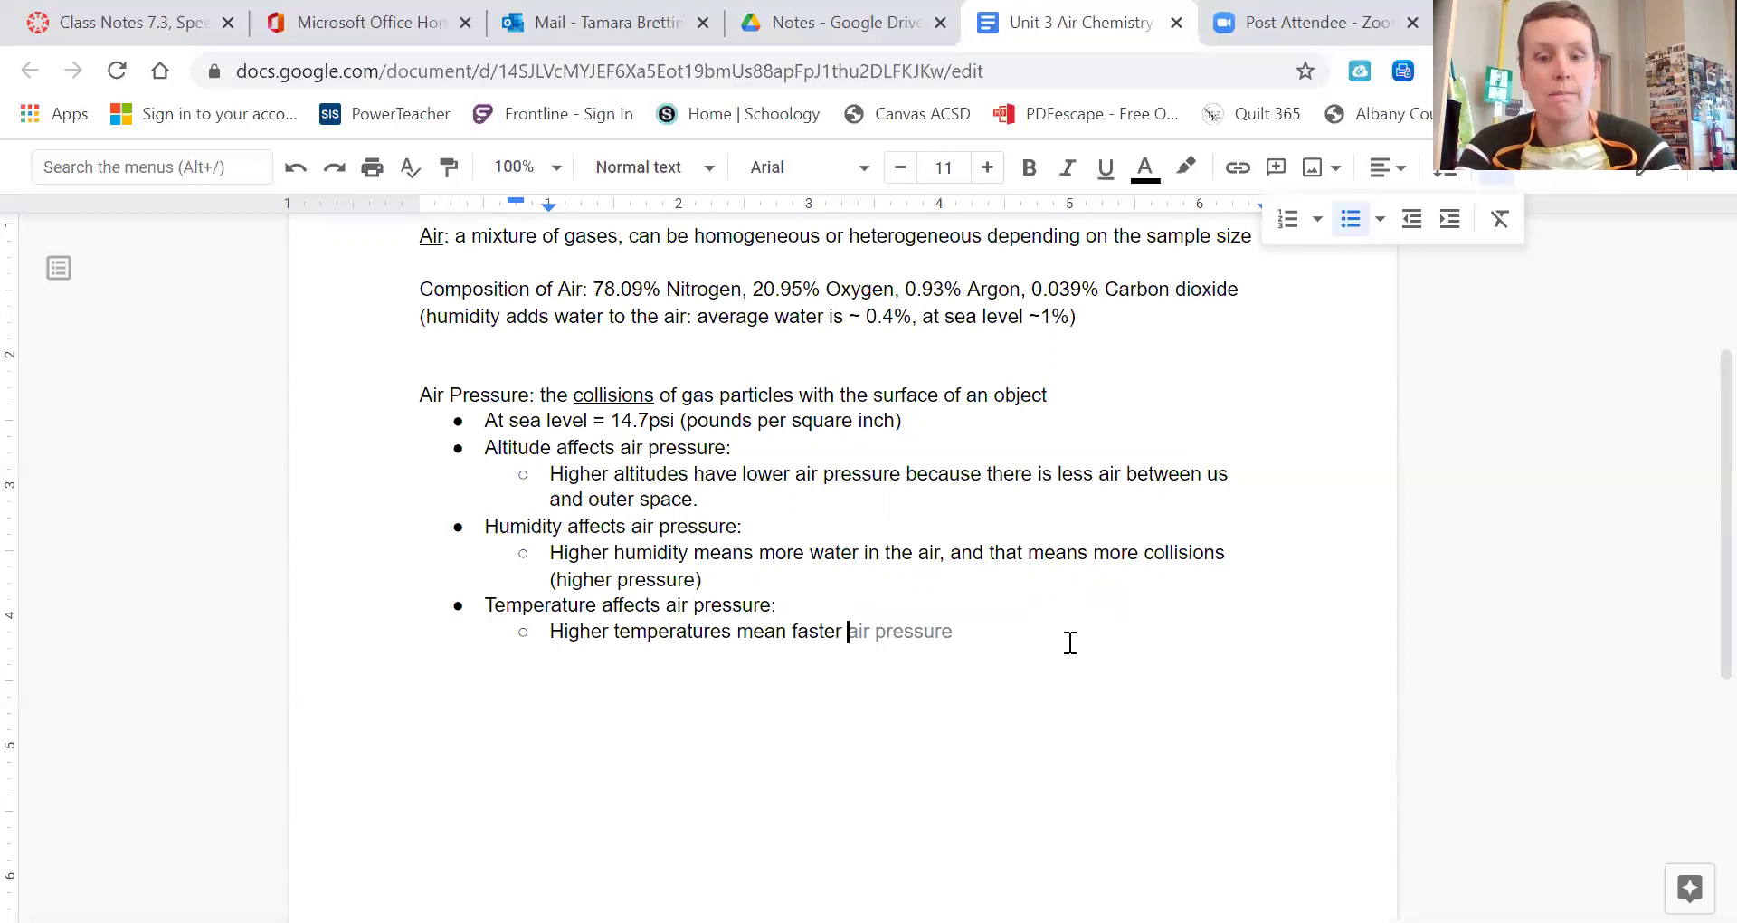
{"action": "type", "text": "moving particles"}
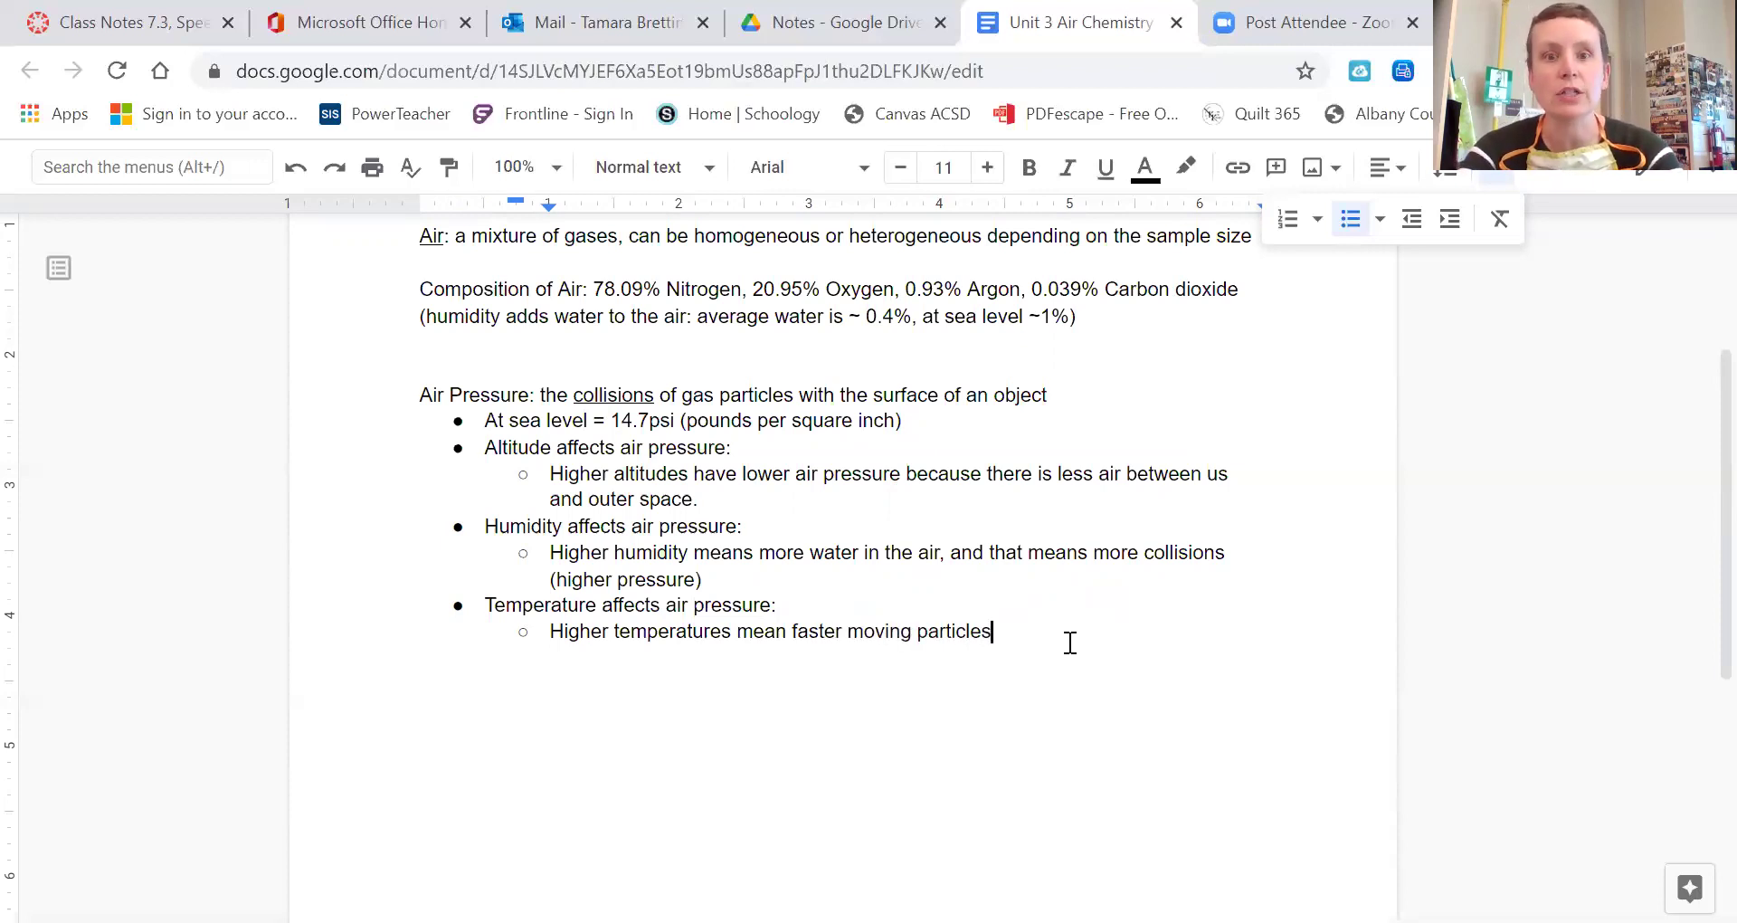
{"action": "type", "text": ", the"}
{"action": "key", "text": "BackSpace"}
{"action": "type", "text": "is makes them collide more"}
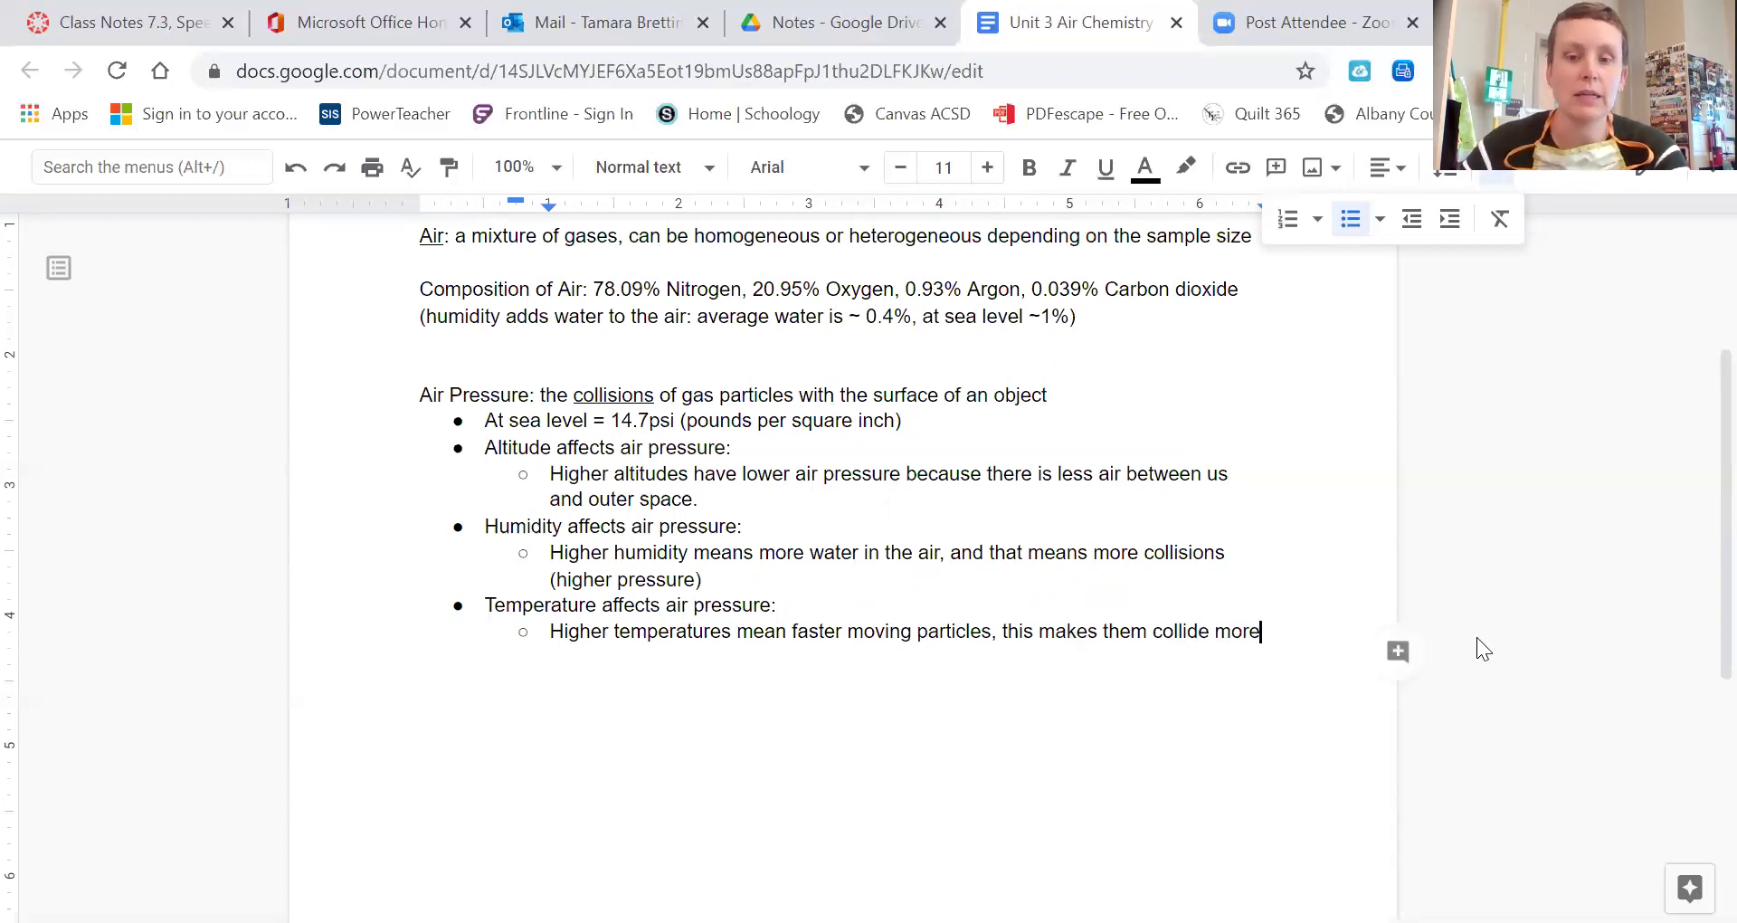
Step: End the temperature sub-bullet with "(higher pressure)" and add the main-level bullet "Volume affects air pressure:"
{"action": "type", "text": " (higher pressu"}
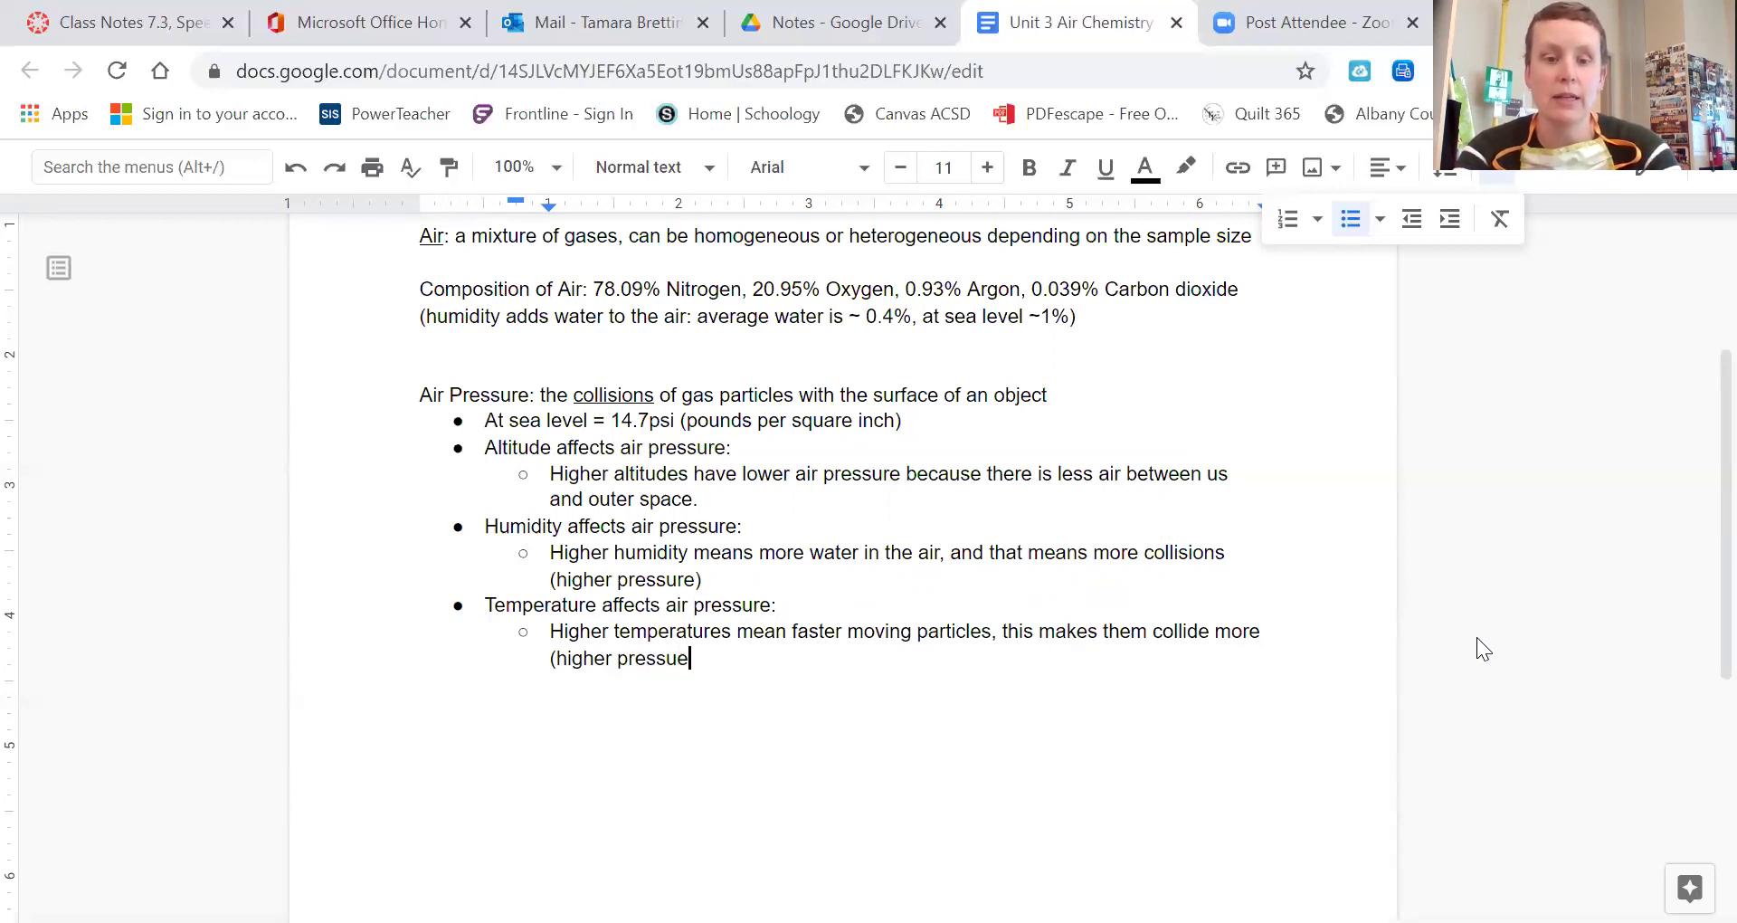
{"action": "type", "text": "re)"}
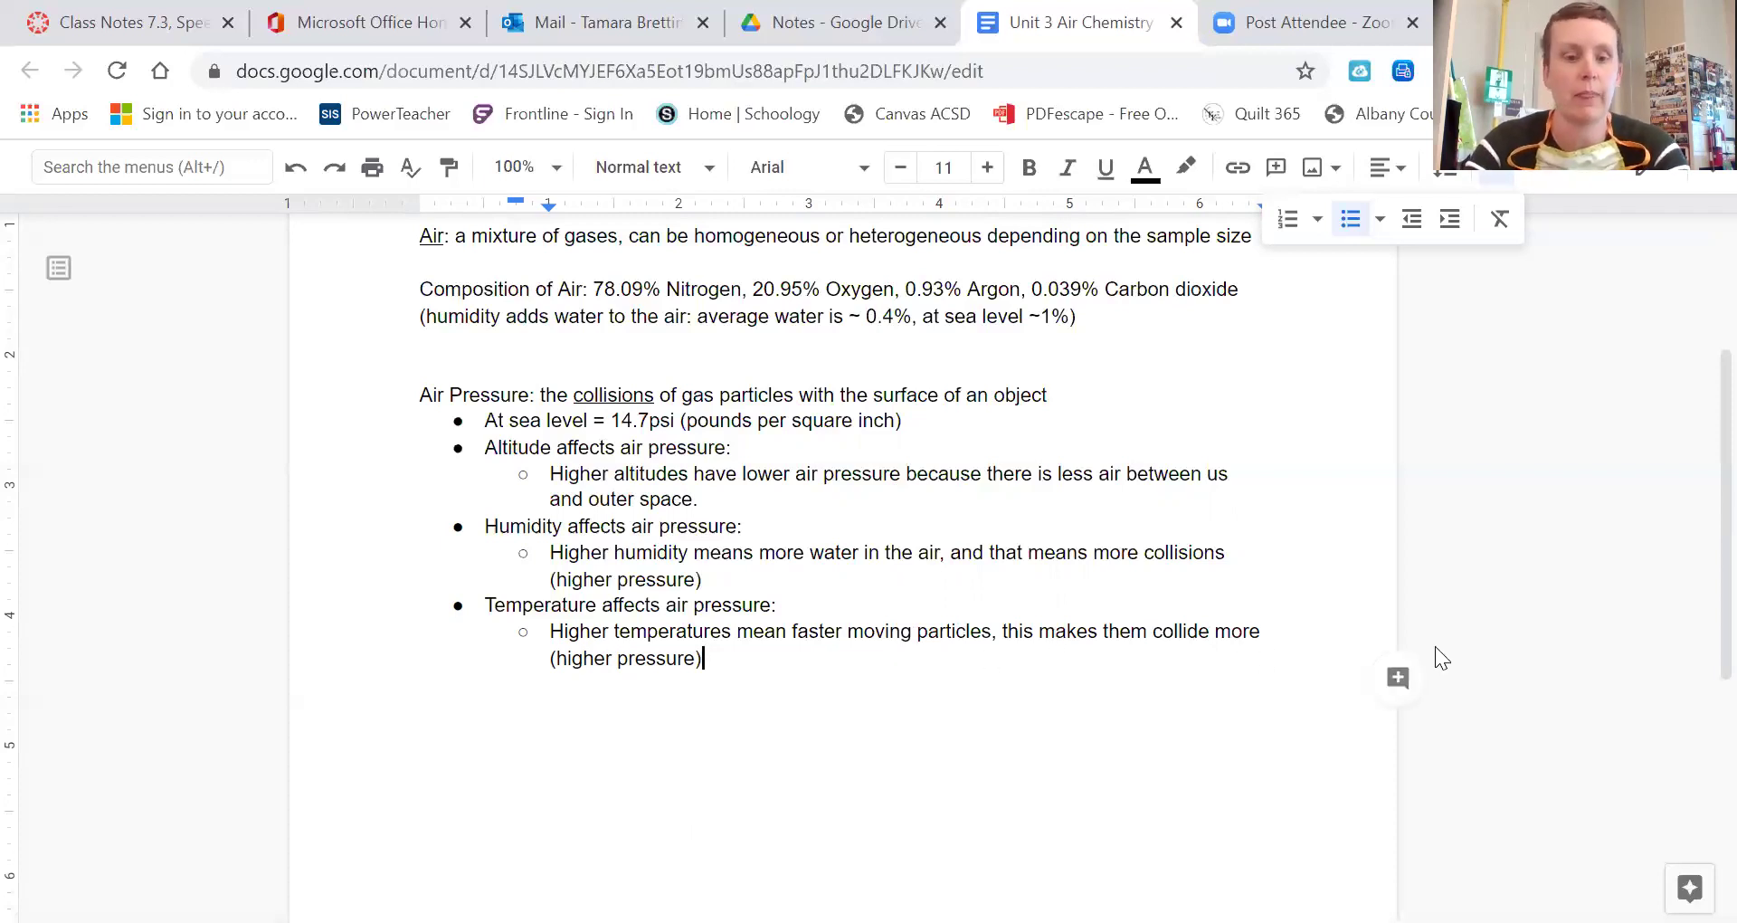
{"action": "key", "text": "Return"}
{"action": "key", "text": "shift+Tab"}
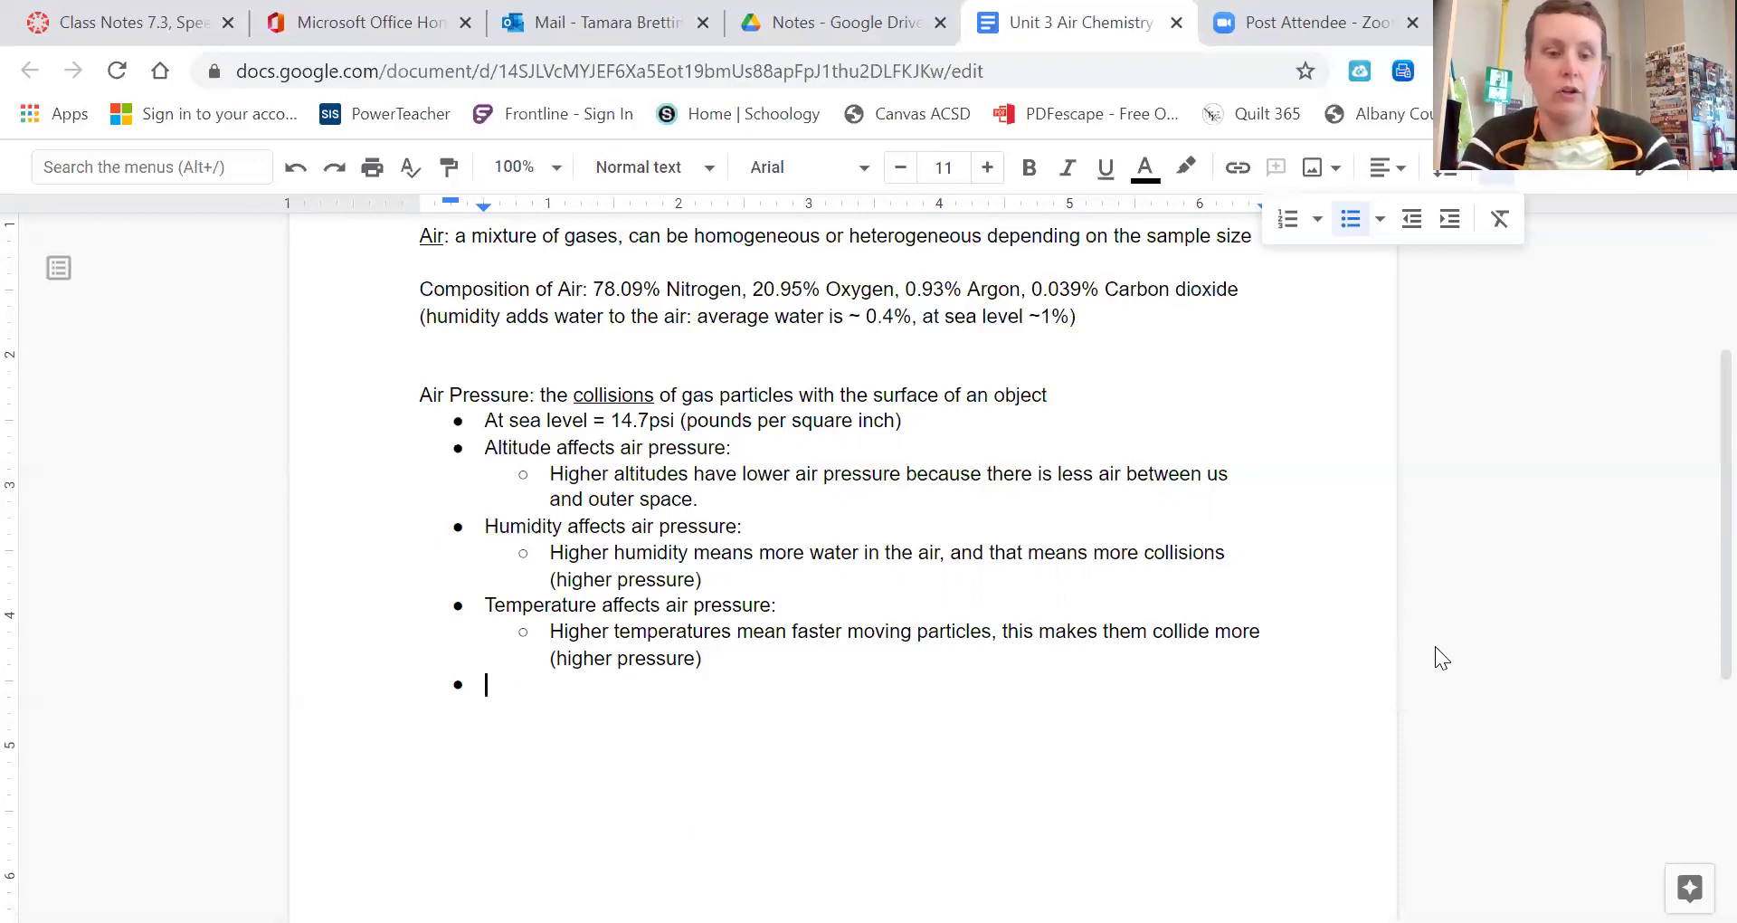
{"action": "type", "text": "Volume "}
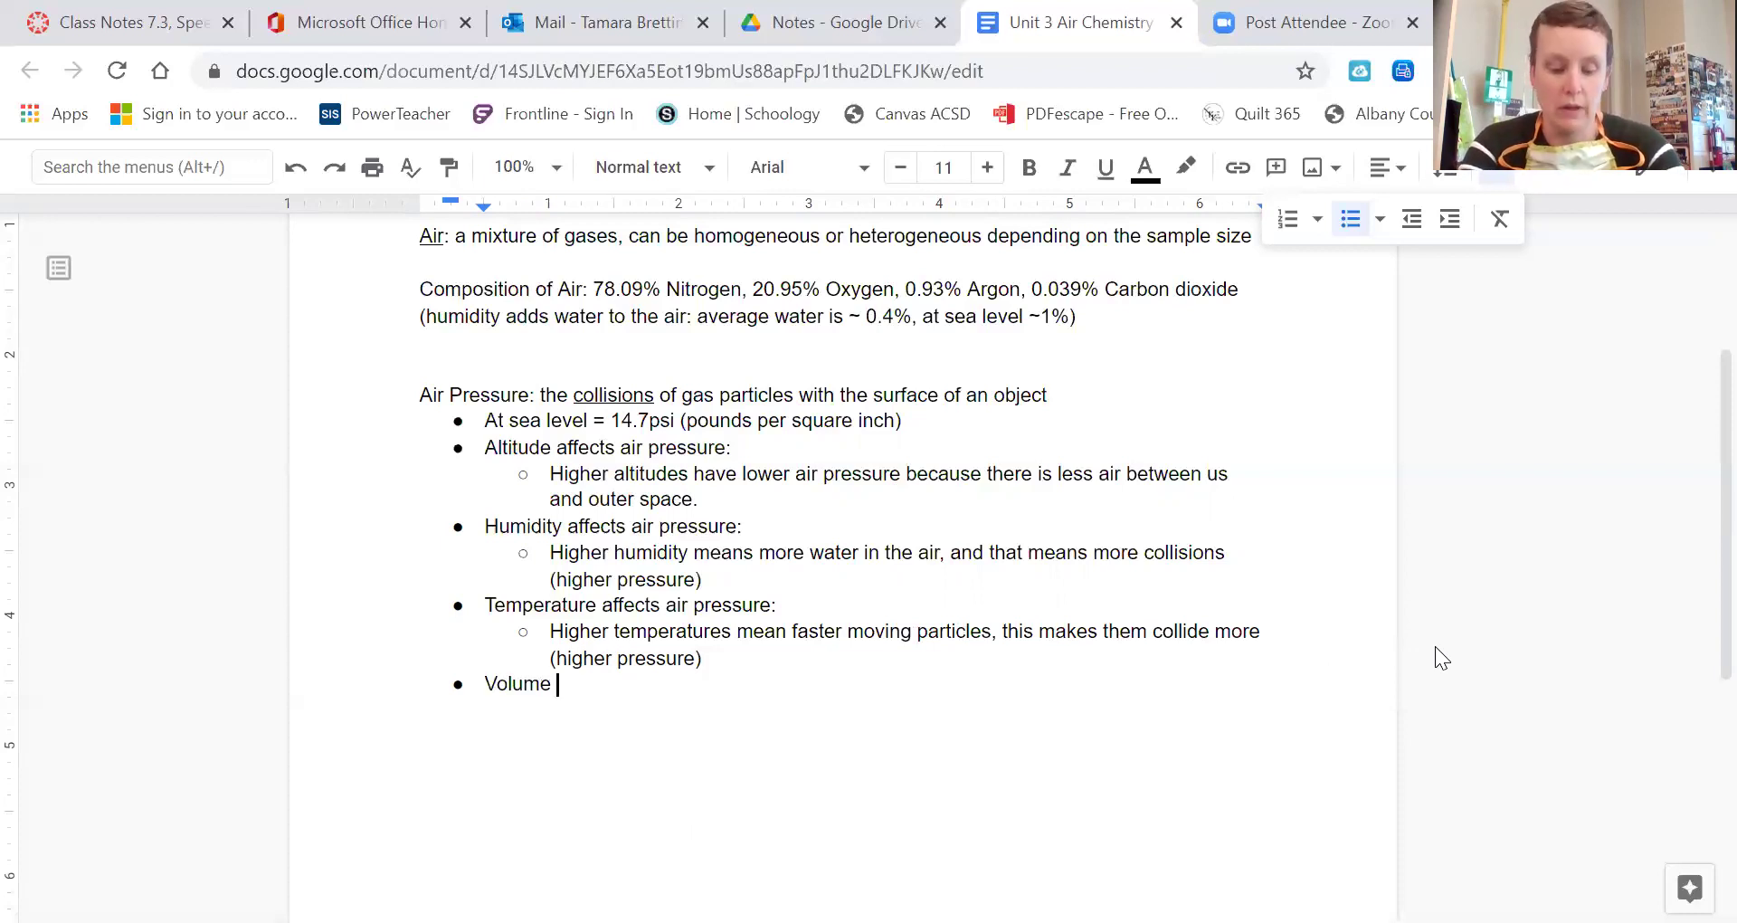
{"action": "type", "text": "affects air pressure:"}
Step: Add a sub-bullet under it: "Higher volume means more space for the particles to move, this will mean fewer collisions, and that means Lower Pressure!"
{"action": "key", "text": "Return"}
{"action": "key", "text": "Tab"}
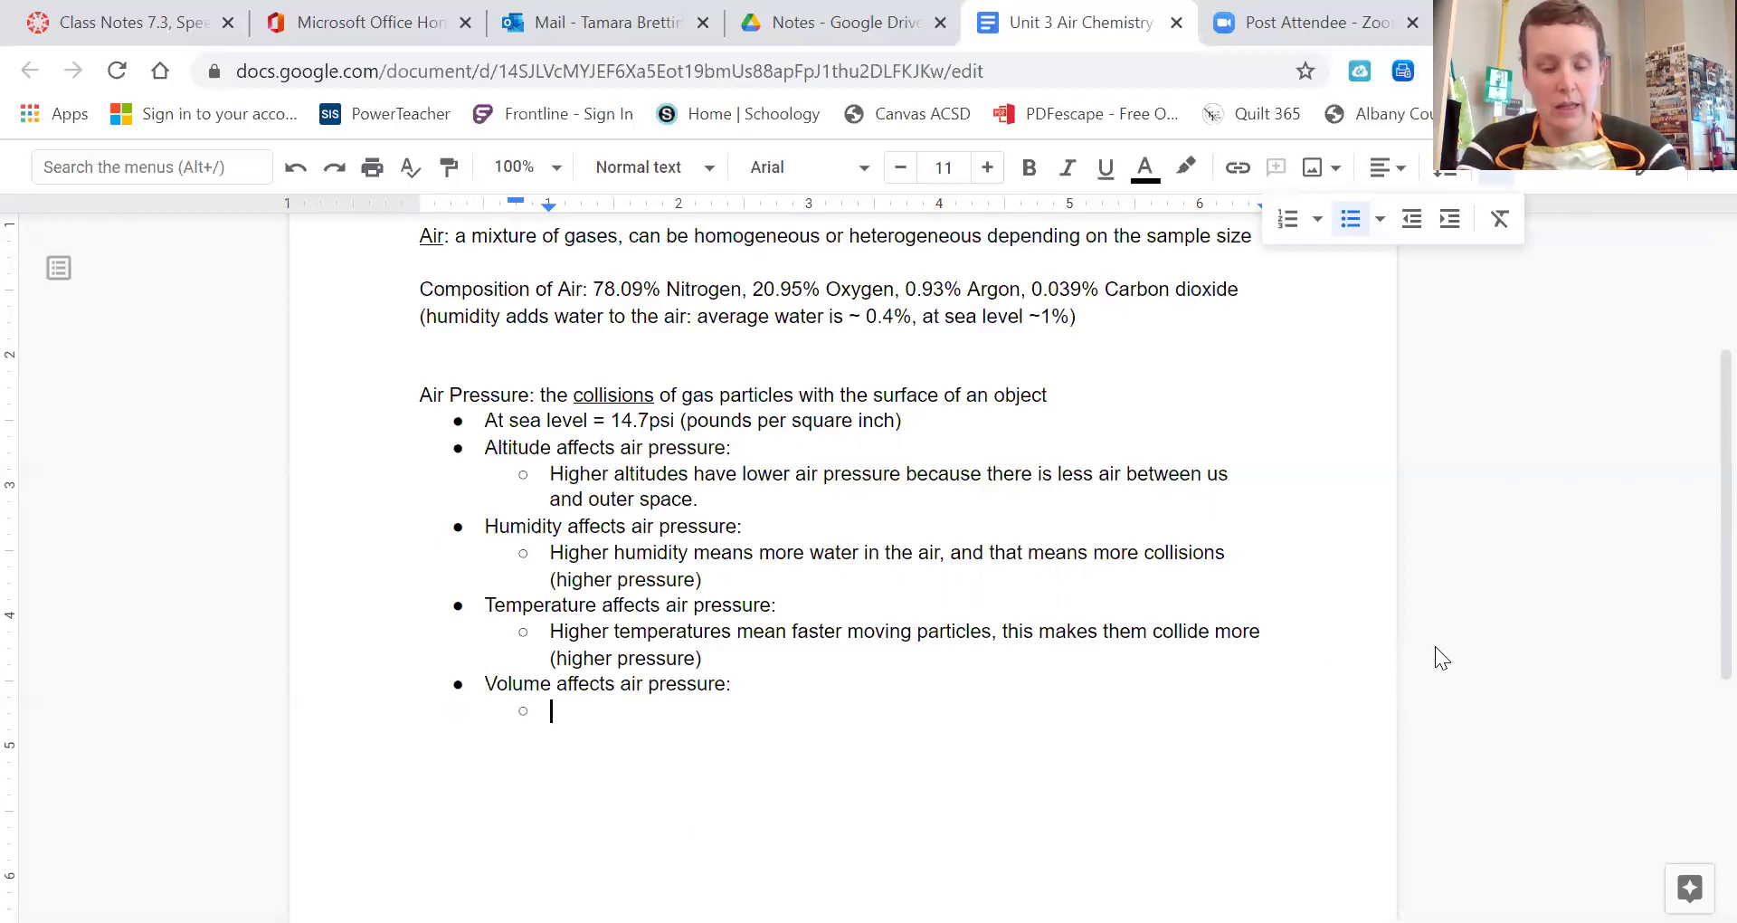
{"action": "type", "text": "Hig"}
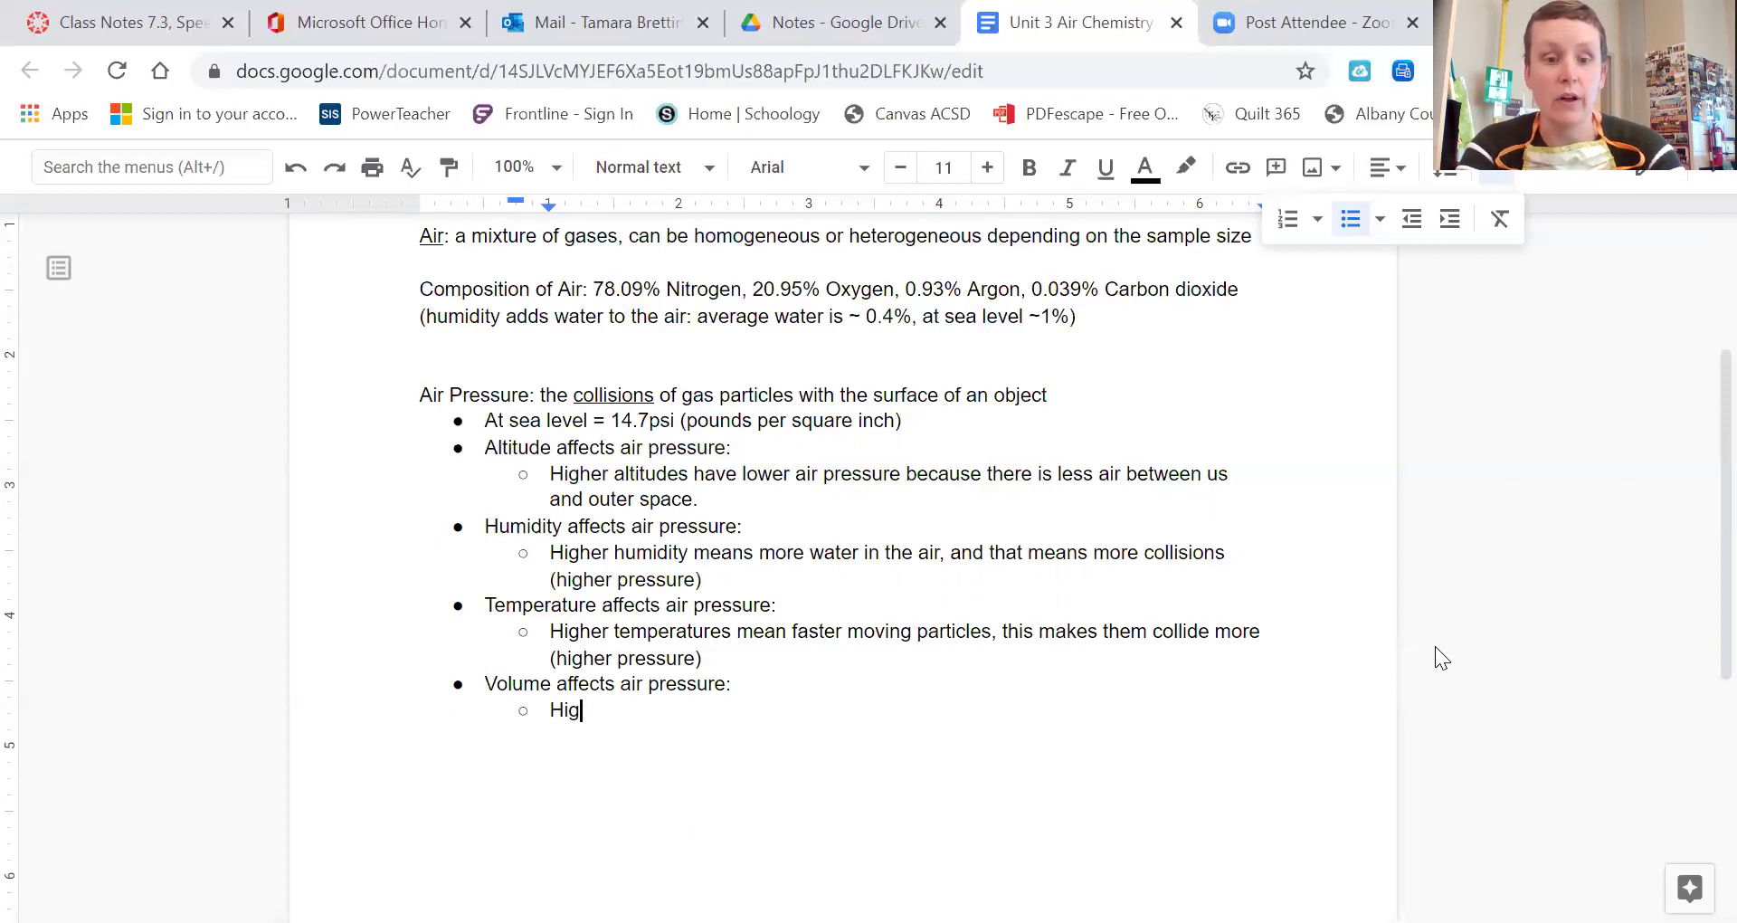
{"action": "type", "text": "her volume"}
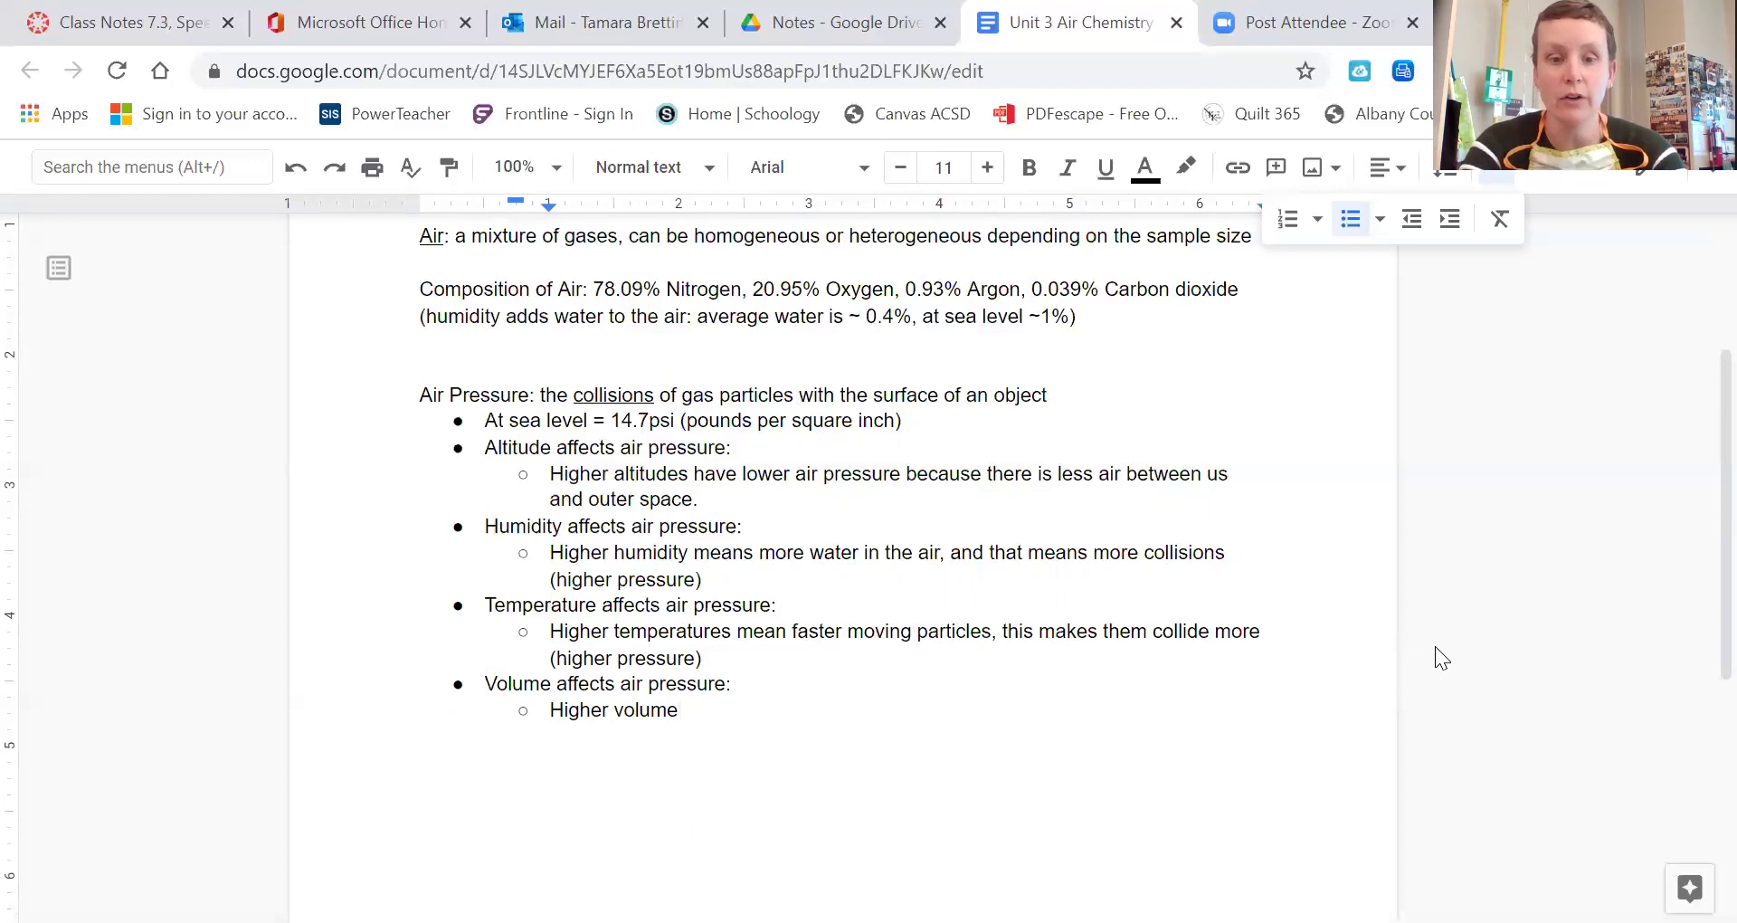
{"action": "type", "text": " means more"}
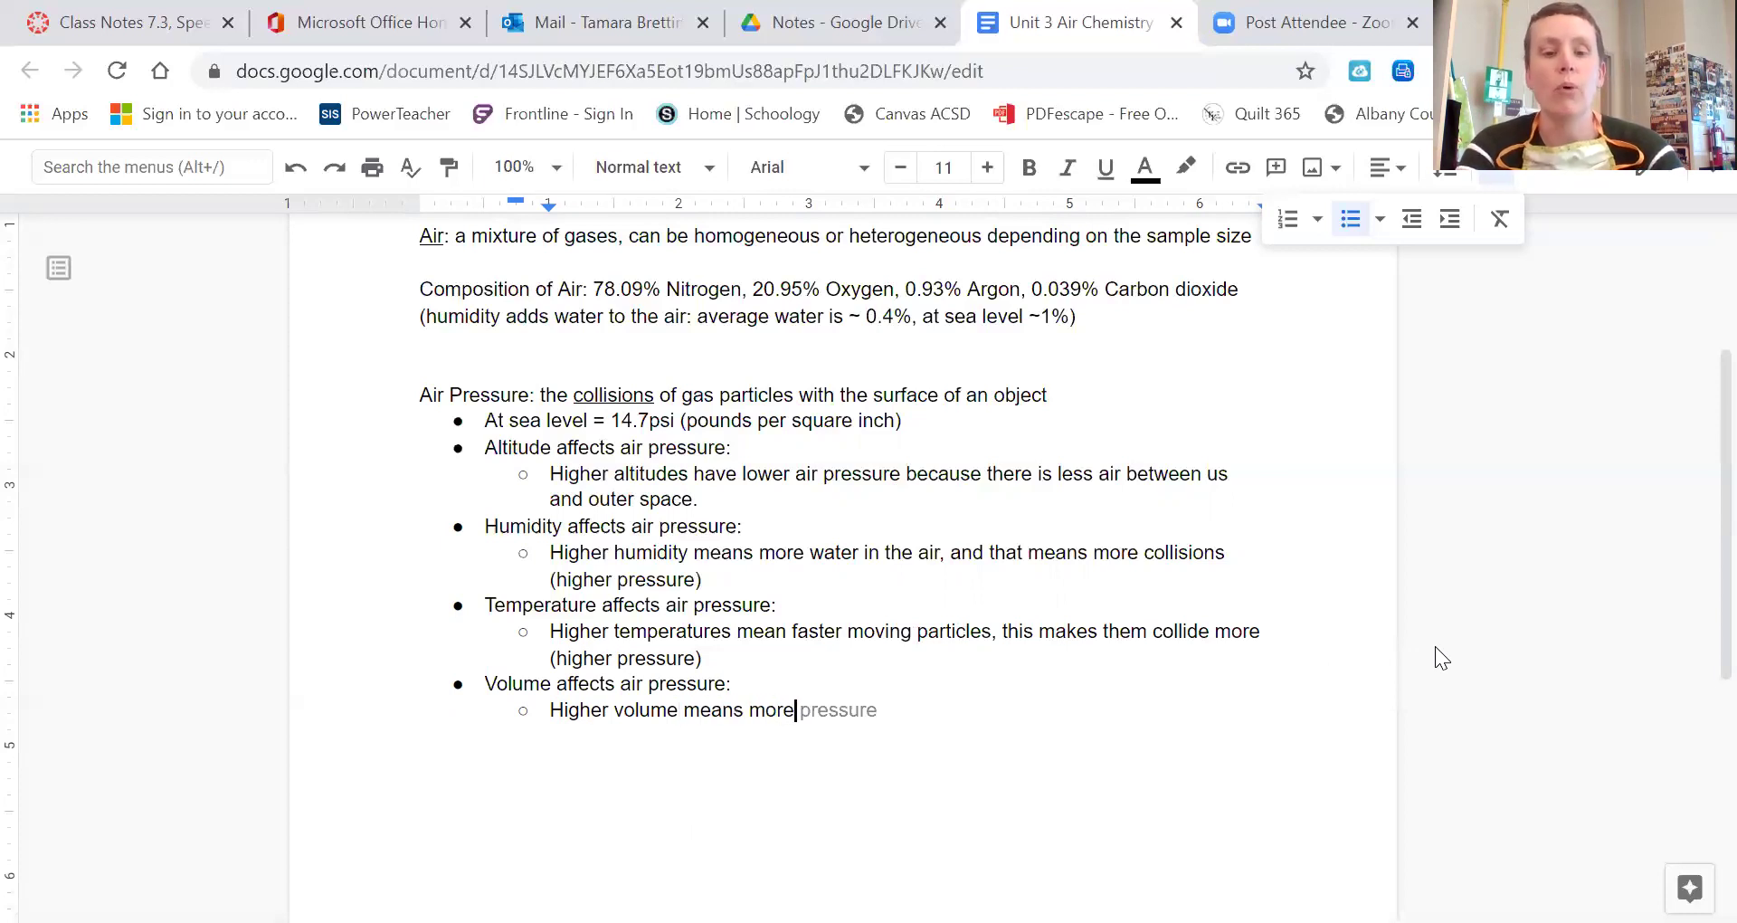
{"action": "type", "text": " space for th"}
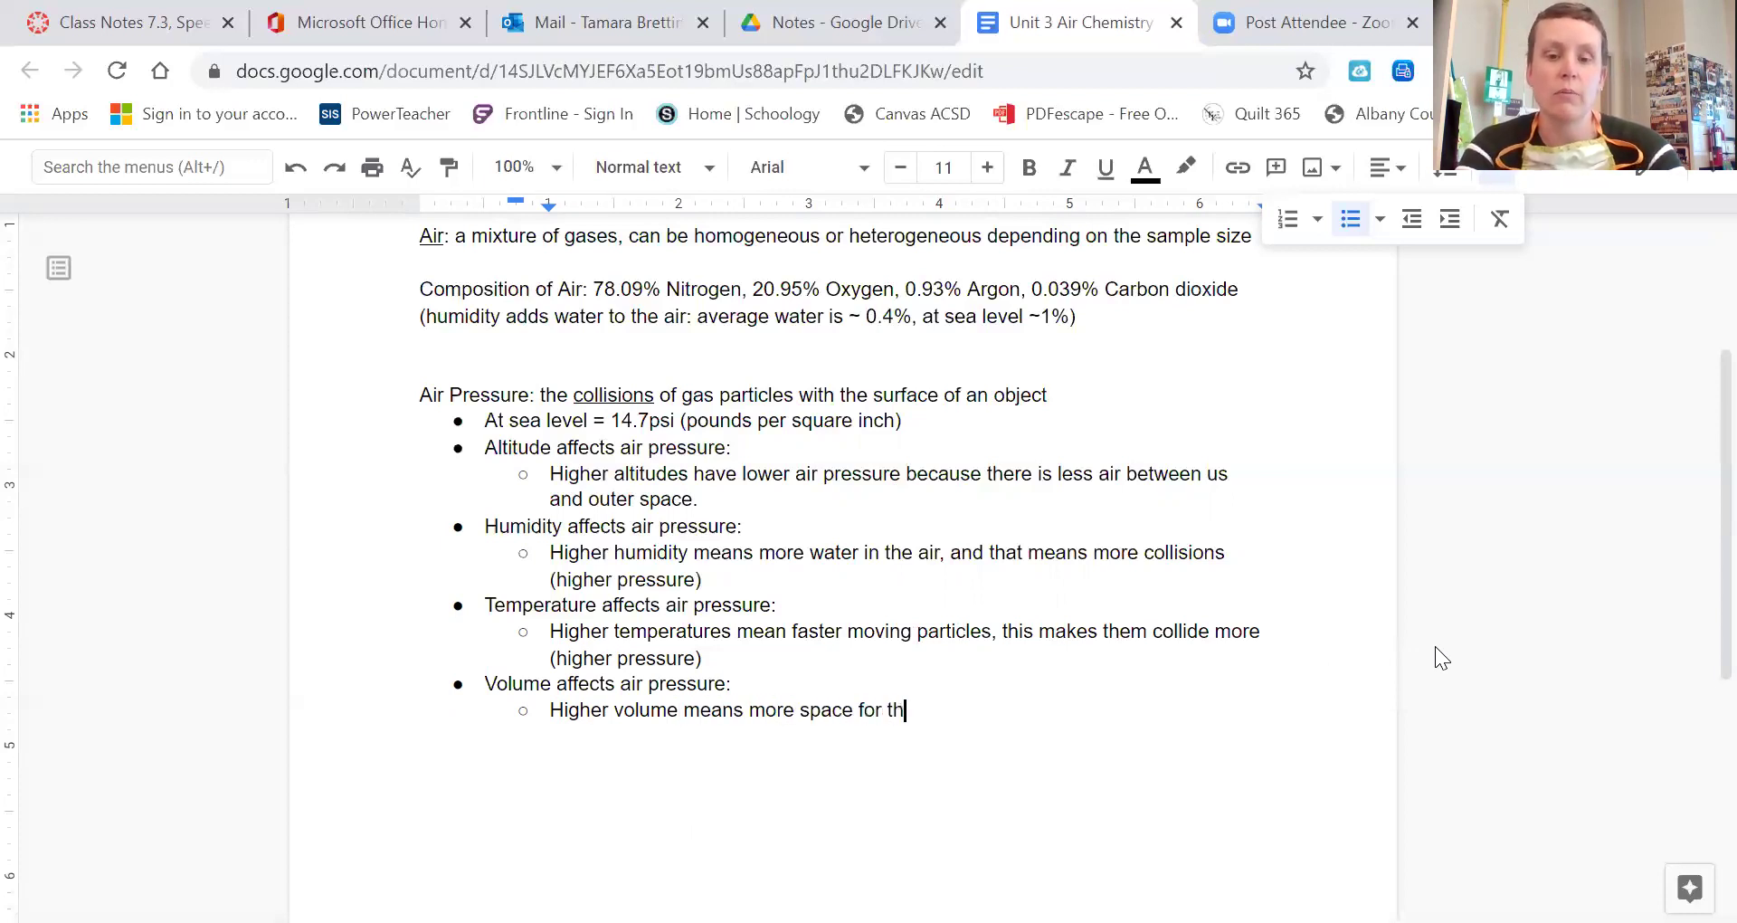
{"action": "type", "text": "e particles to"}
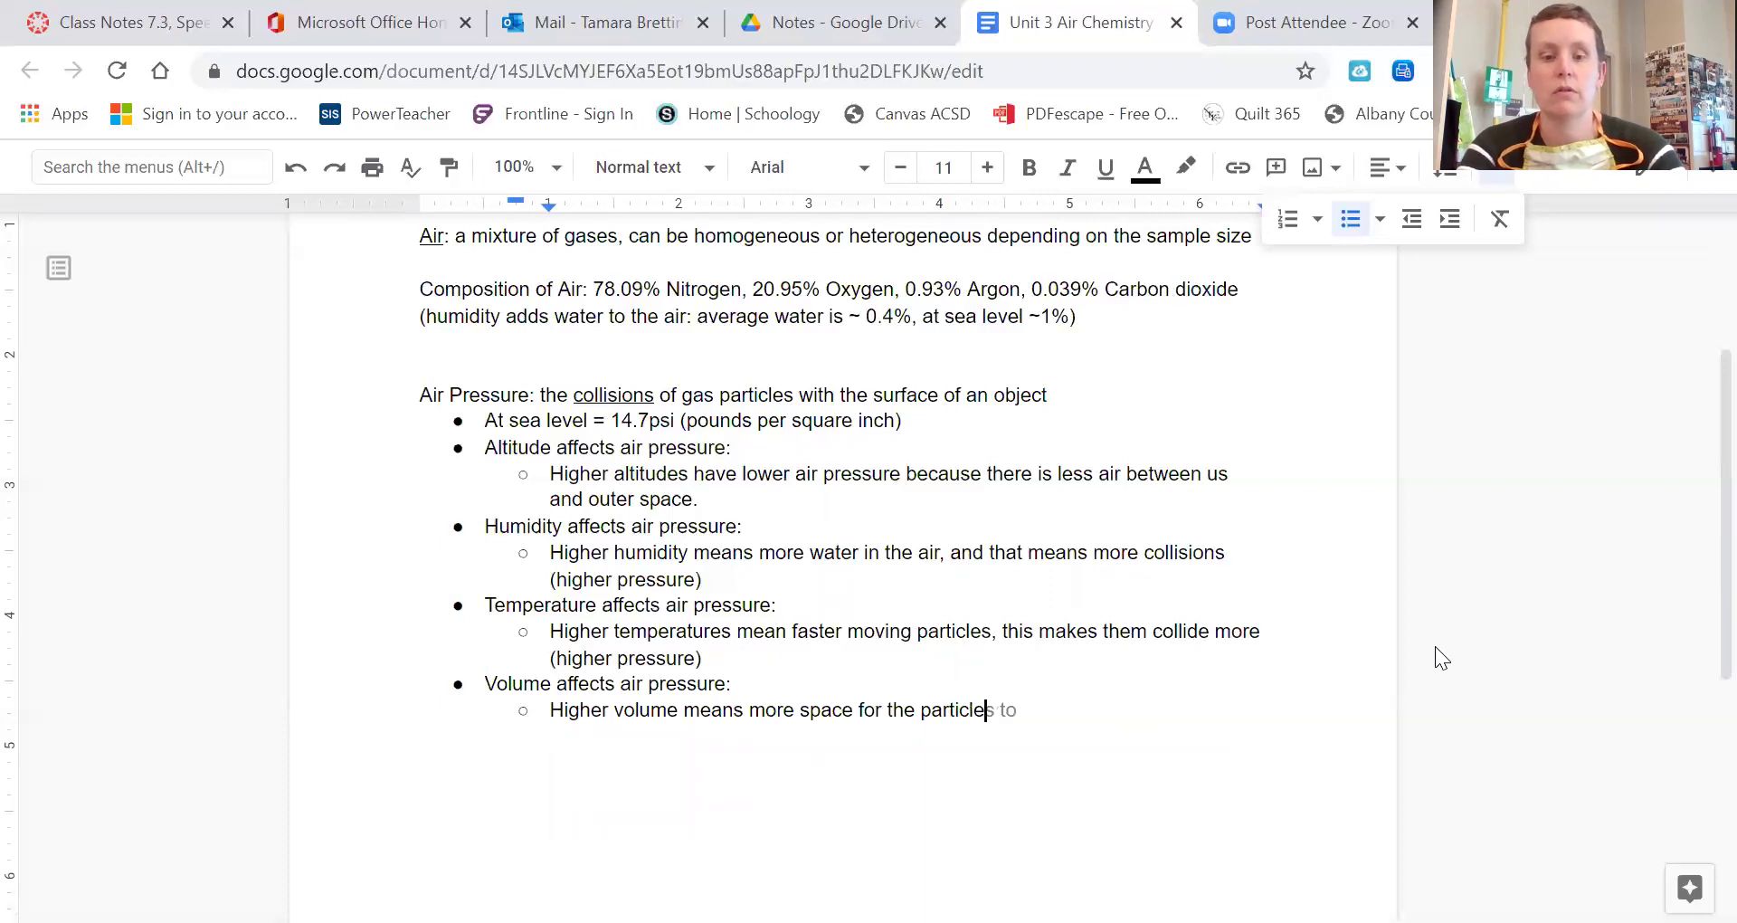
{"action": "type", "text": " move,"}
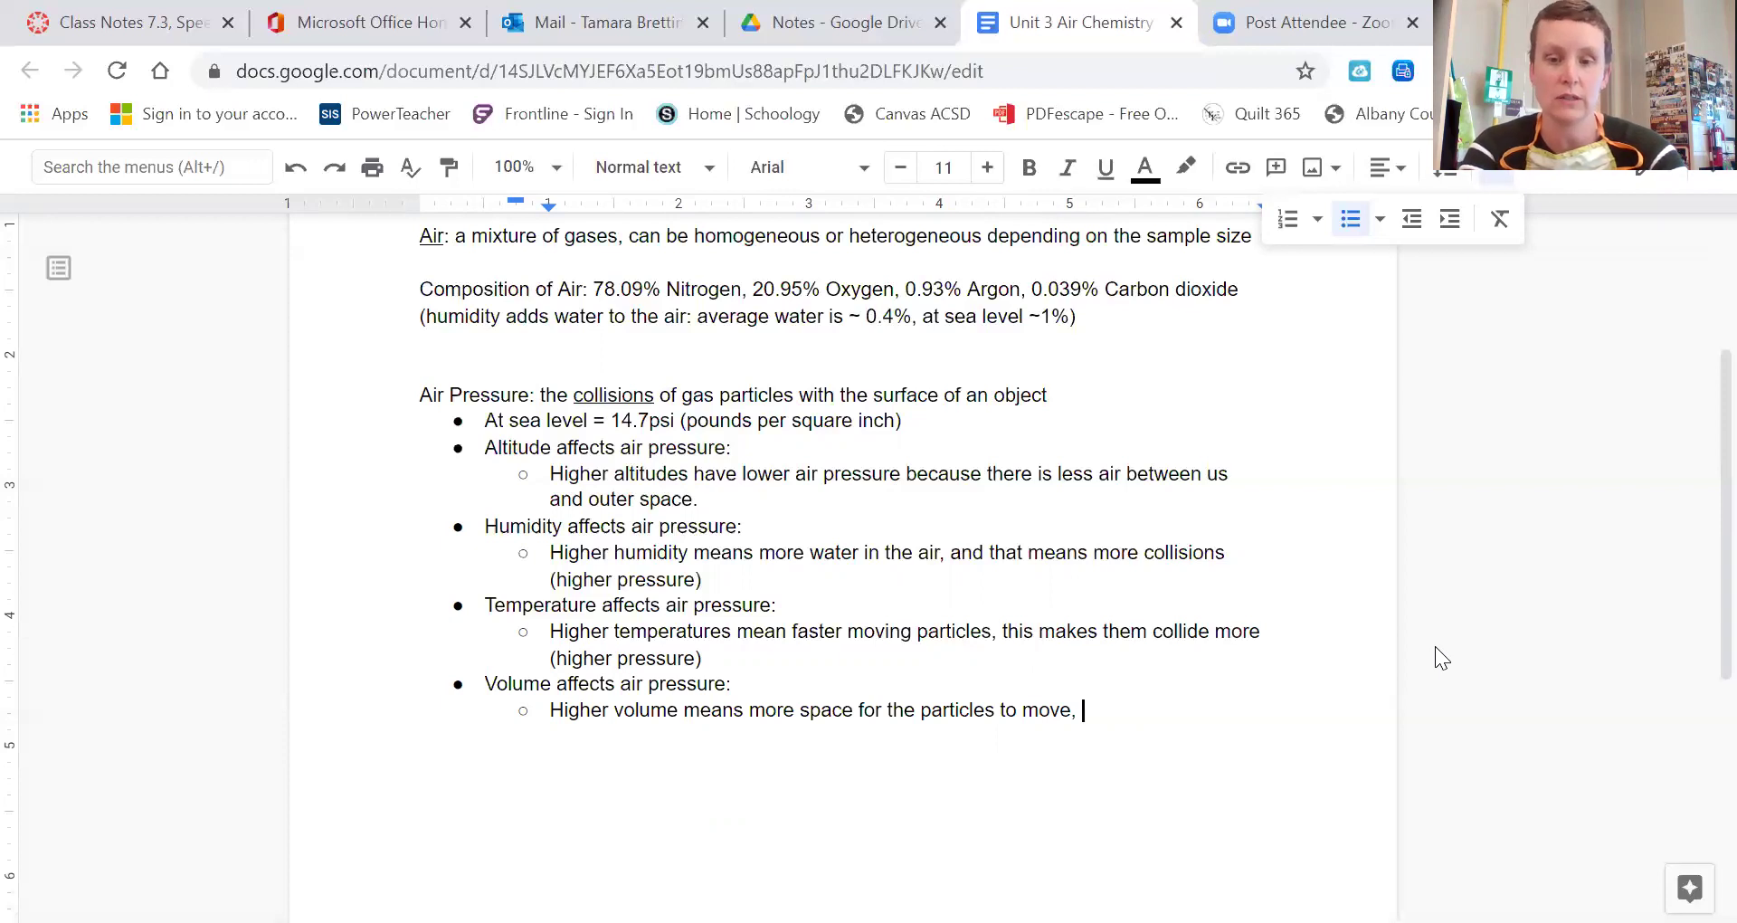
{"action": "type", "text": "this will m"}
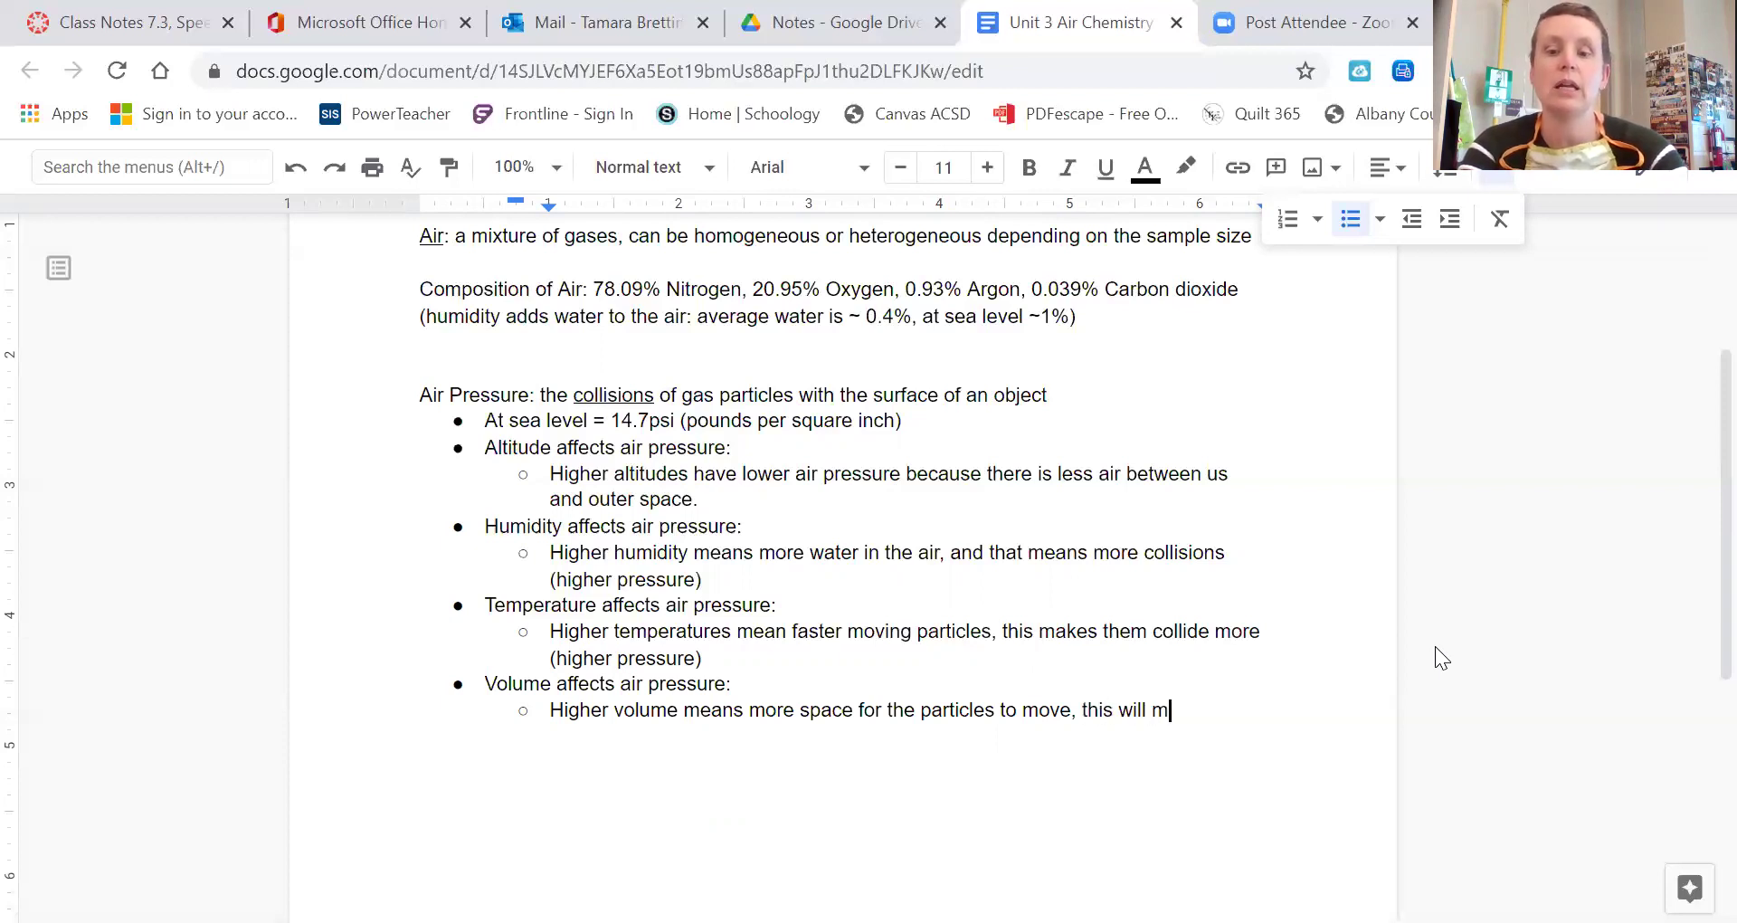
{"action": "type", "text": "ean fewe"}
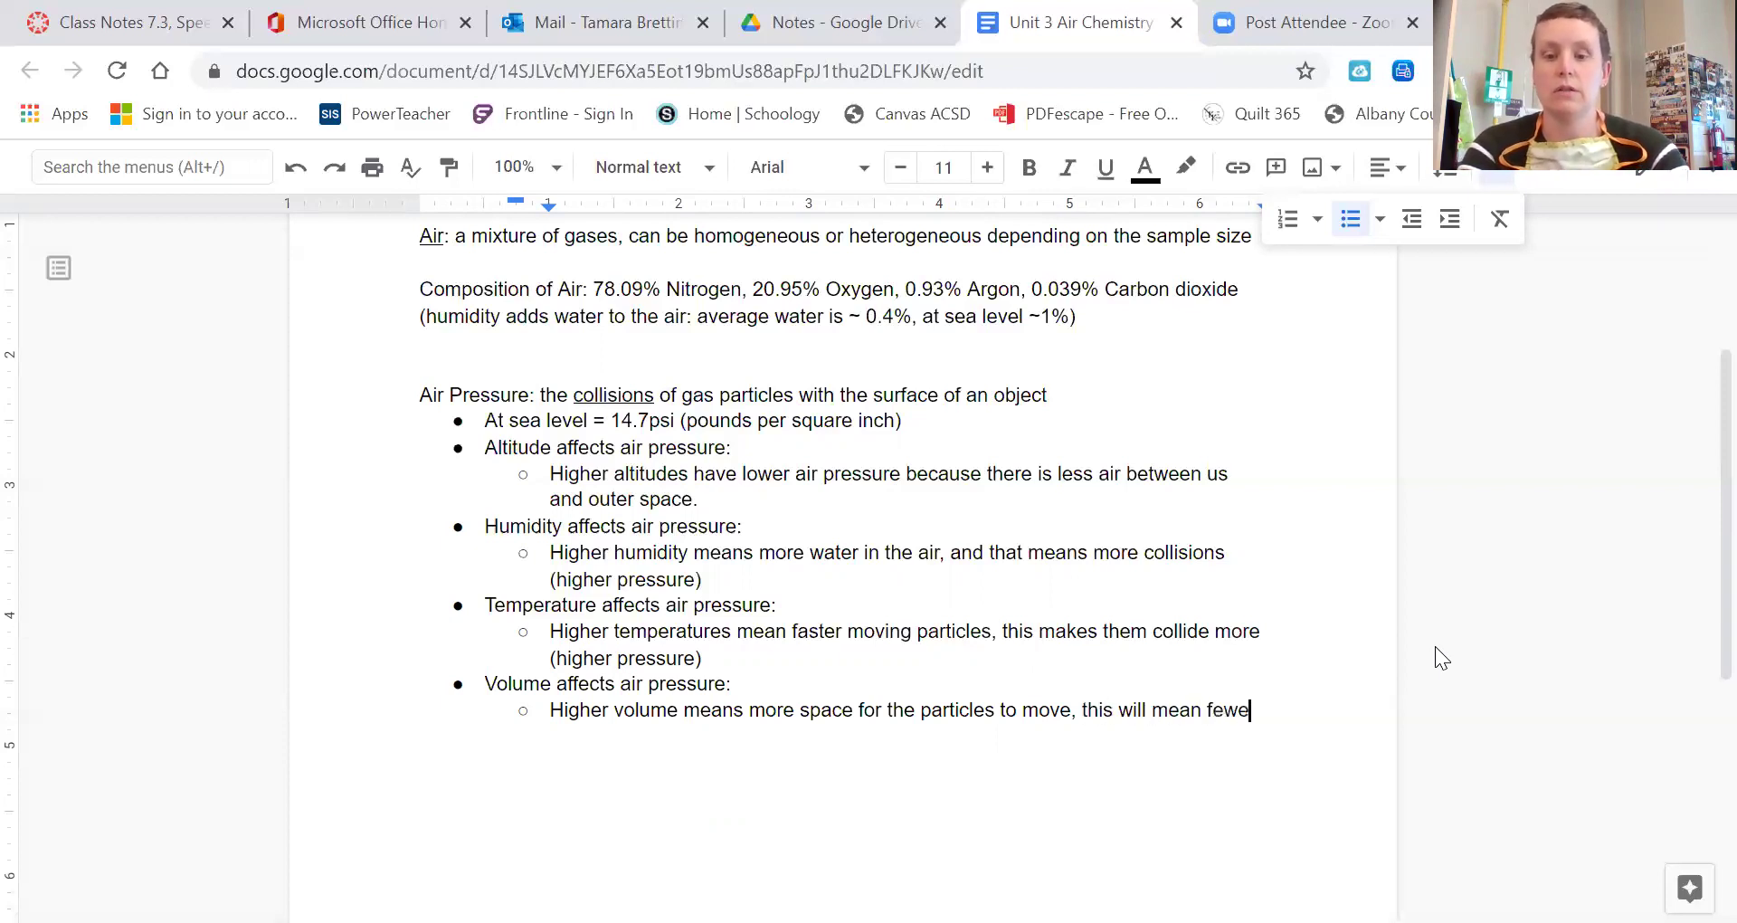
{"action": "type", "text": "r collisio"}
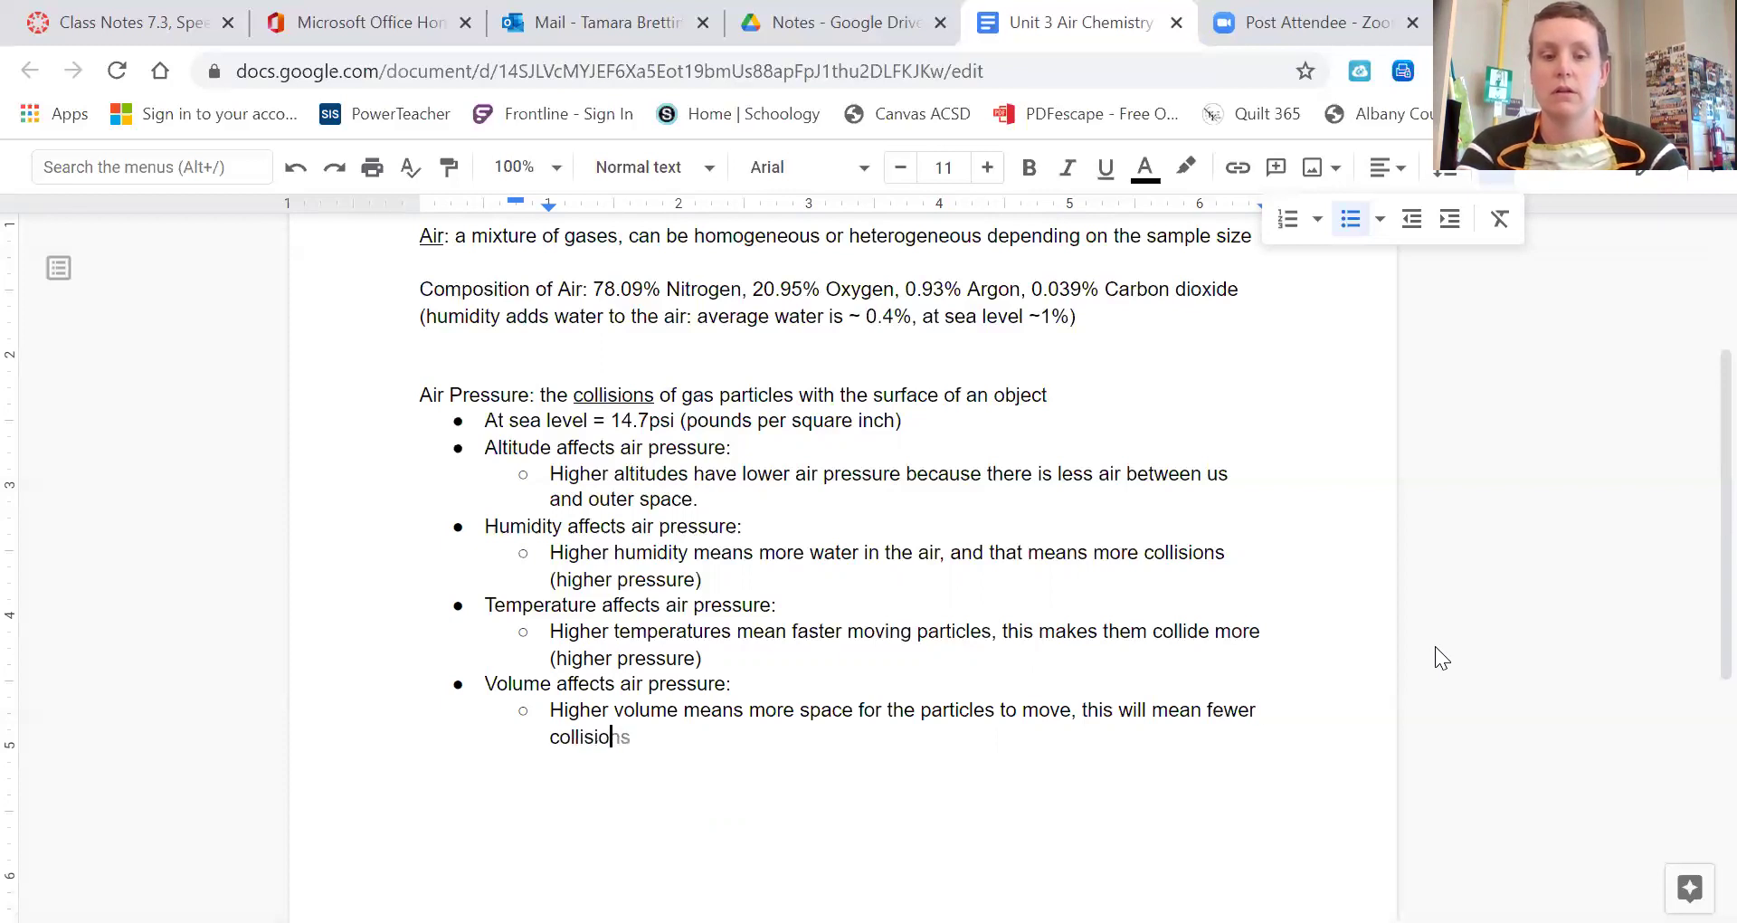
{"action": "type", "text": "ns, and that means "}
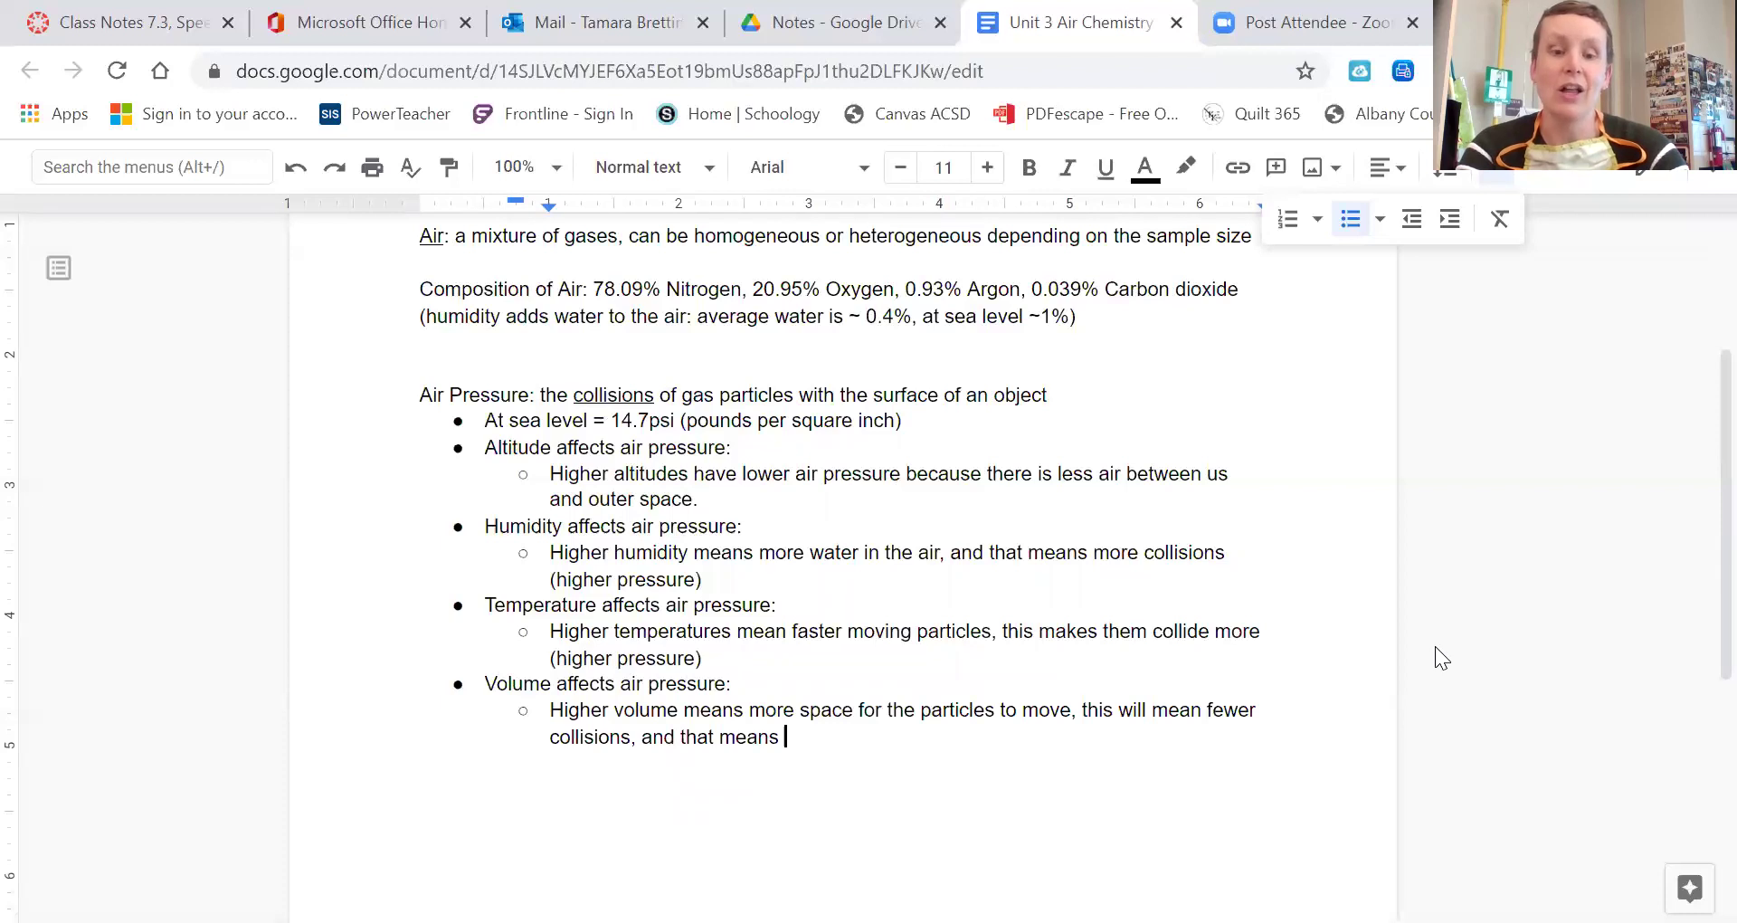
{"action": "type", "text": "Lower"}
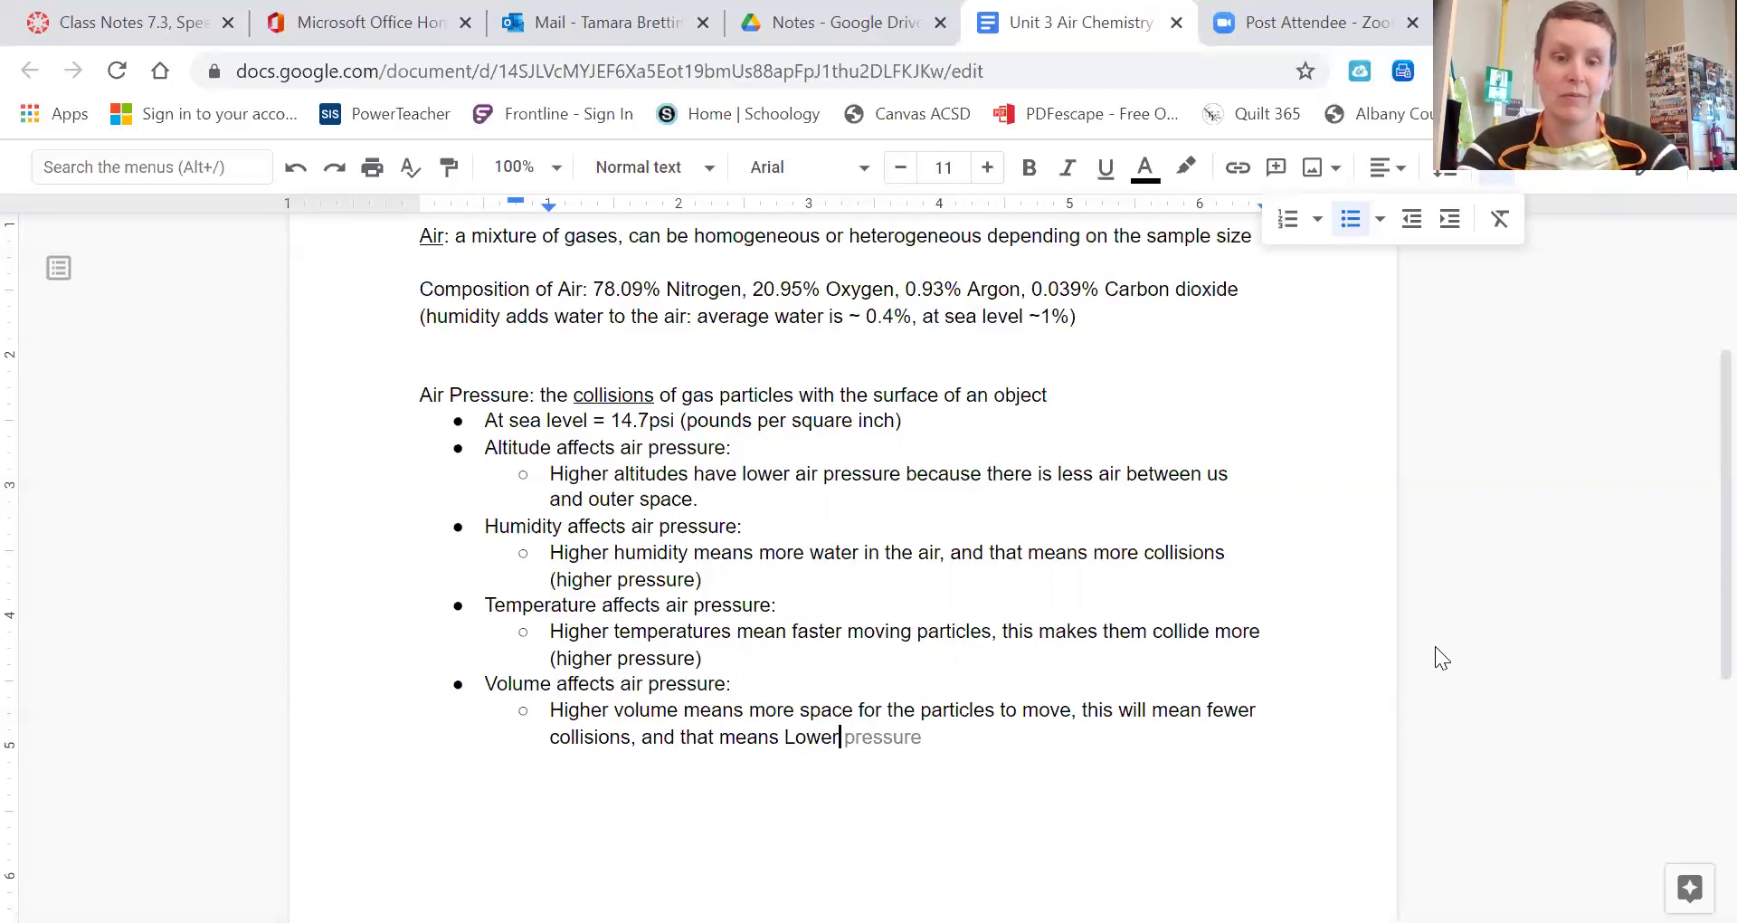
{"action": "type", "text": " Pressure!"}
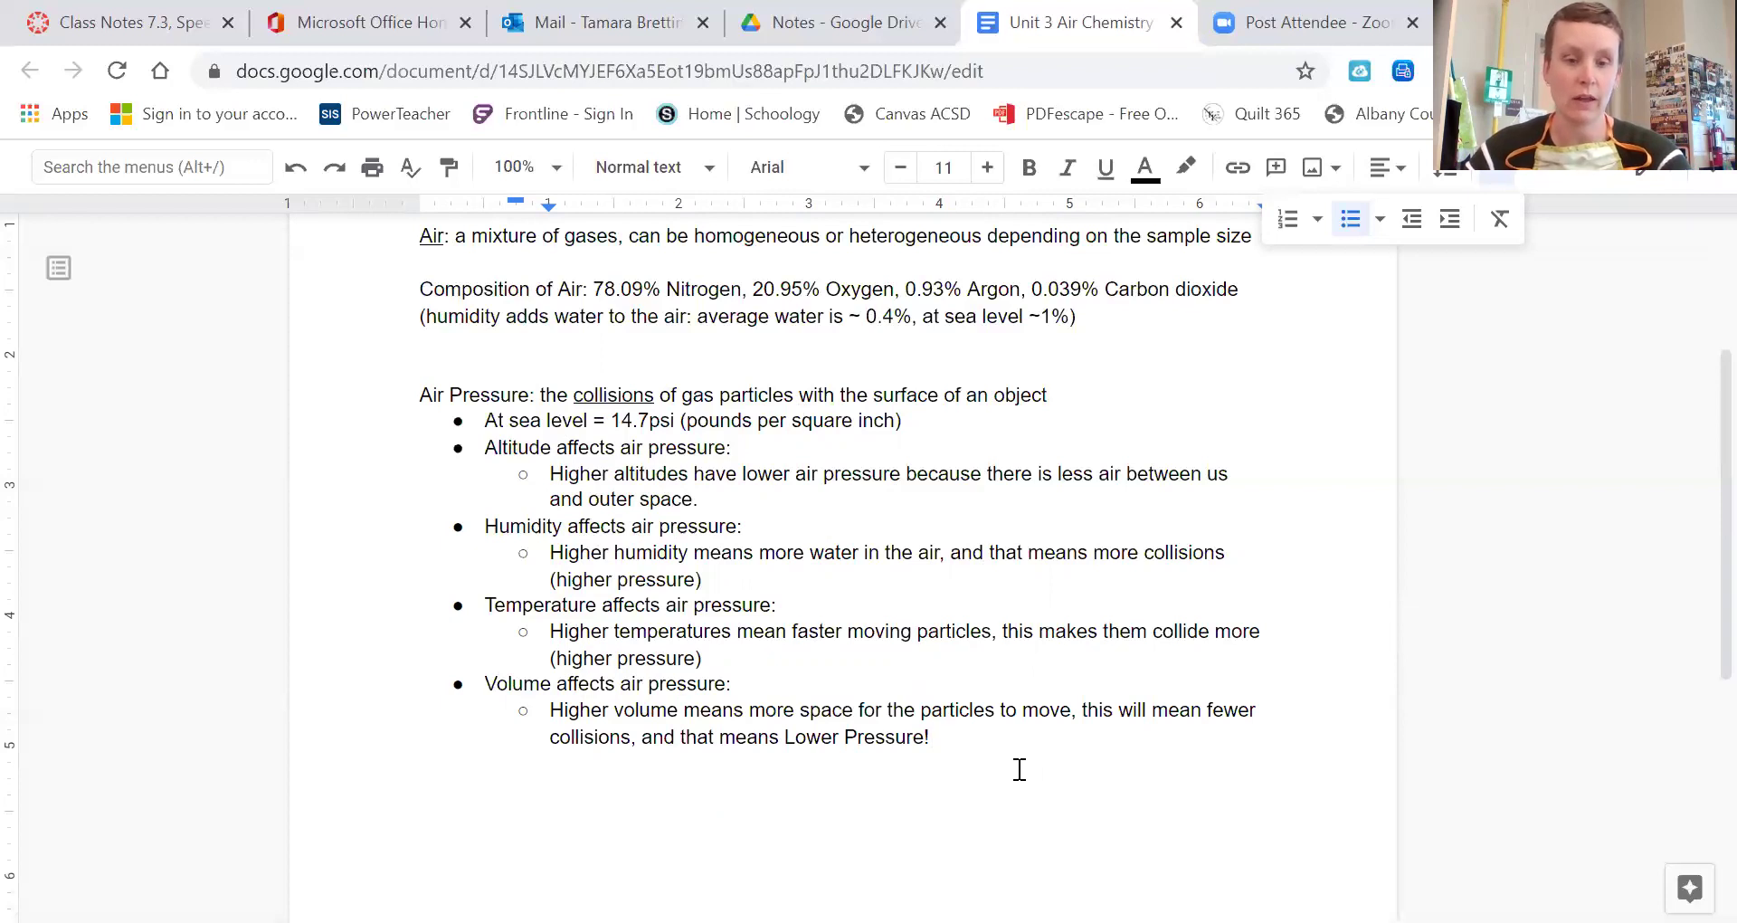
{"action": "scroll", "coordinate": [1074, 737], "scroll_direction": "up", "scroll_amount": 2}
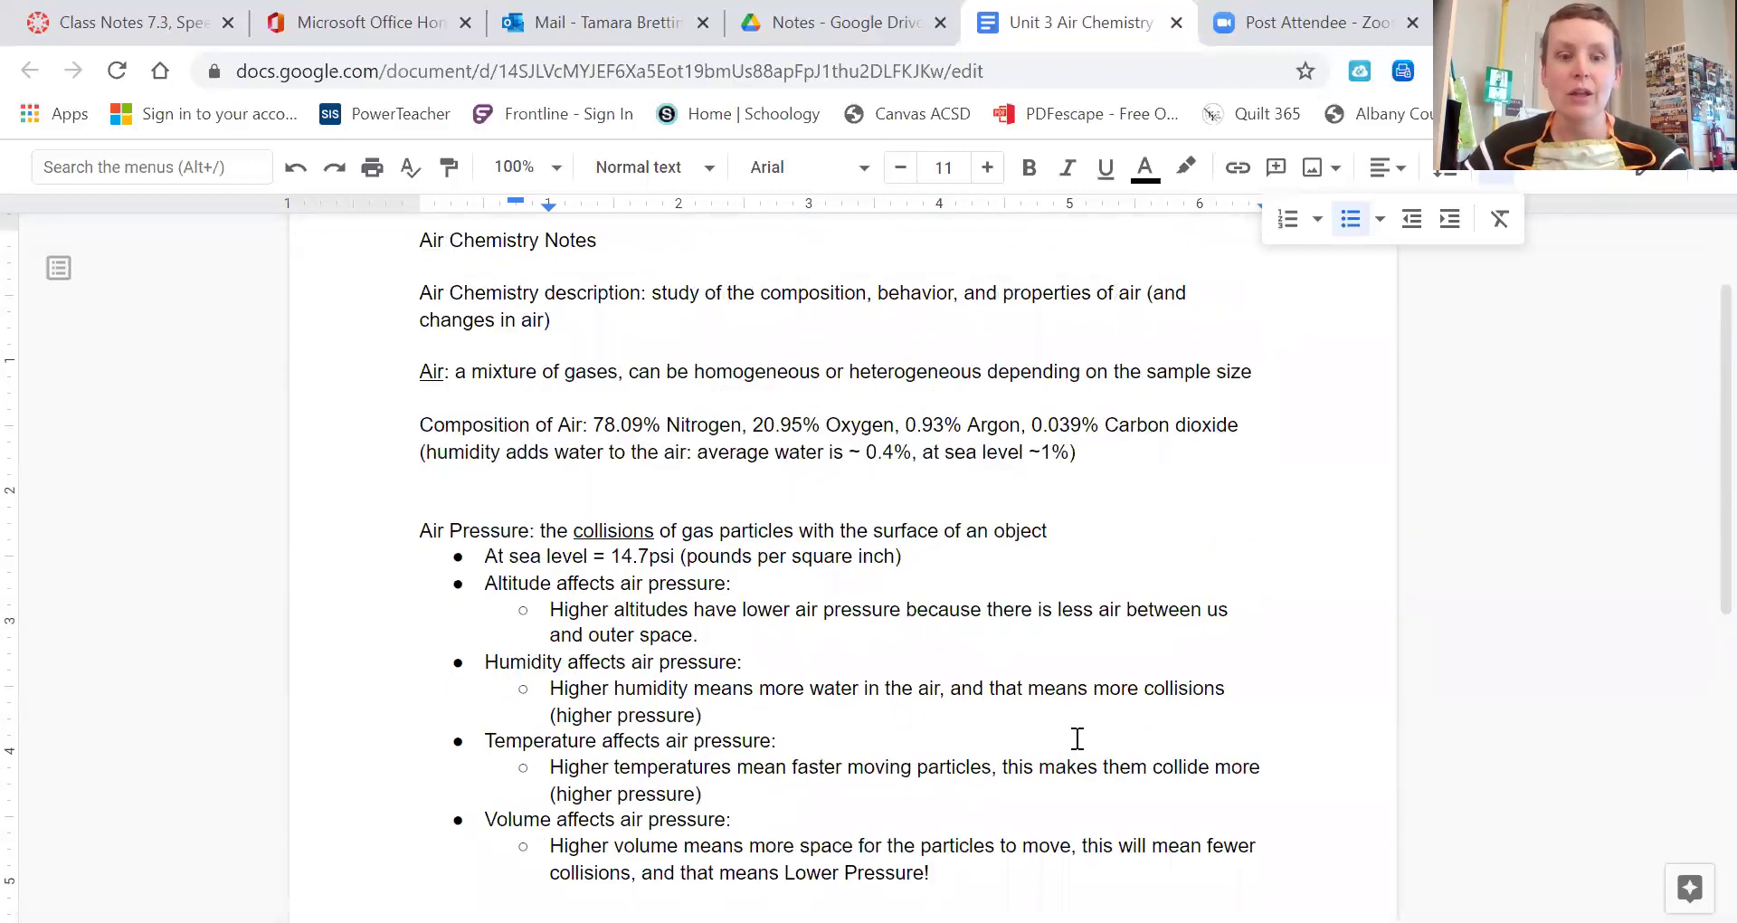